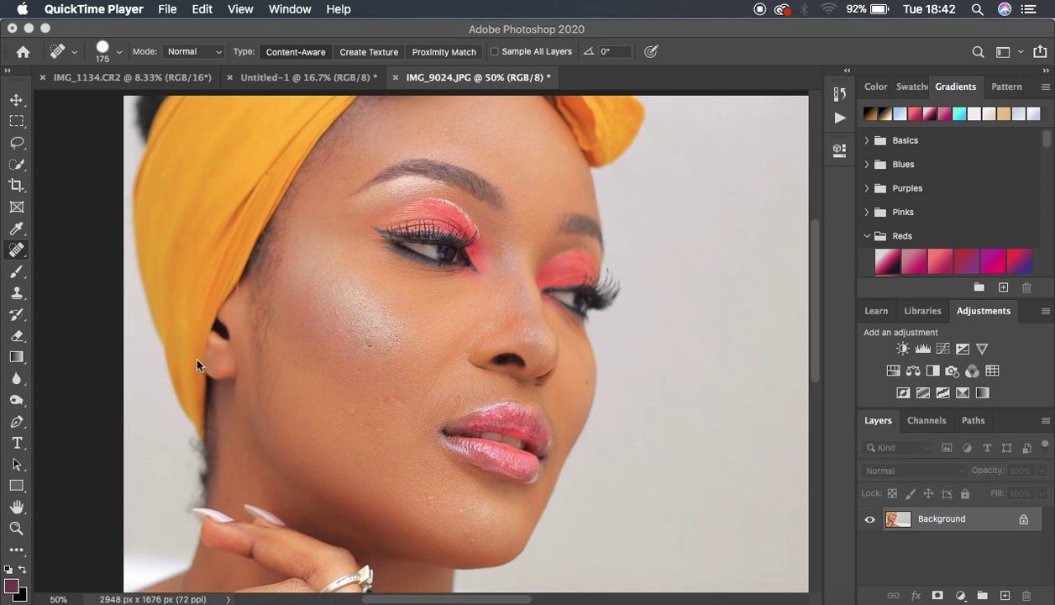
Step: Bring Photoshop 2020 to the front with the portrait IMG_9024.JPG open
left_click(44, 244)
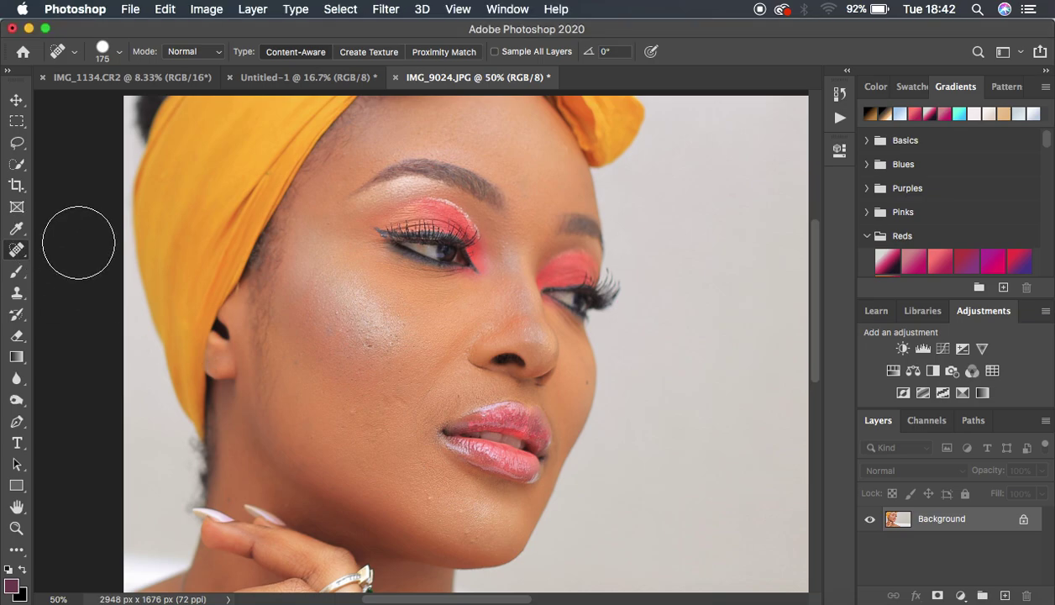
Step: Select the Spot Healing Brush, size it to 25 pixels, and zoom in on the face
left_click(16, 248)
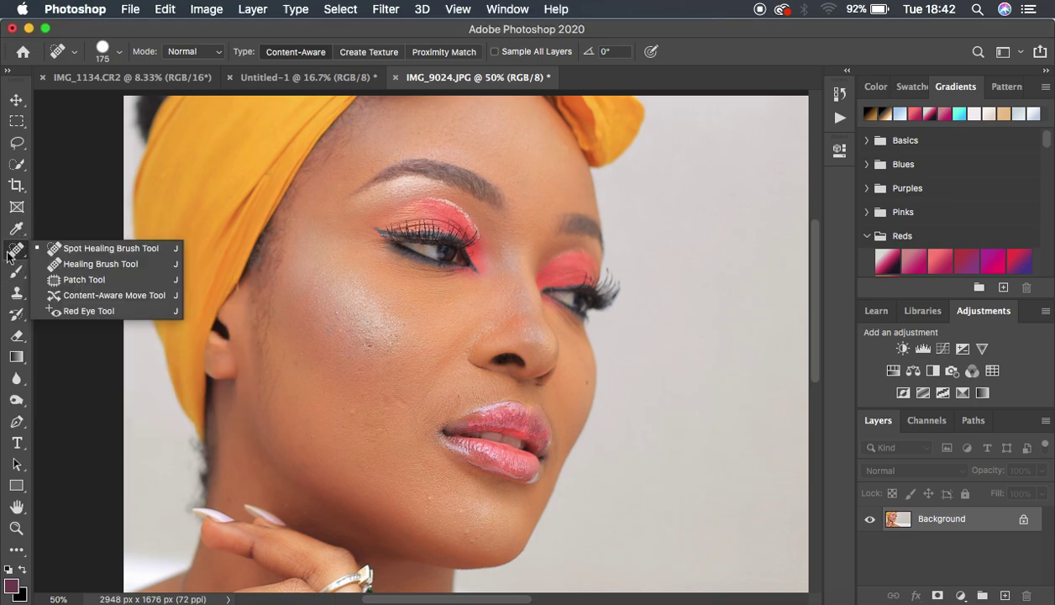
left_click(81, 250)
key("bracketleft")
key("bracketleft")
key("bracketleft")
key("bracketleft")
key("bracketleft")
key("bracketleft")
key("bracketleft")
key("bracketleft")
key("bracketleft")
key("bracketleft")
key("bracketleft")
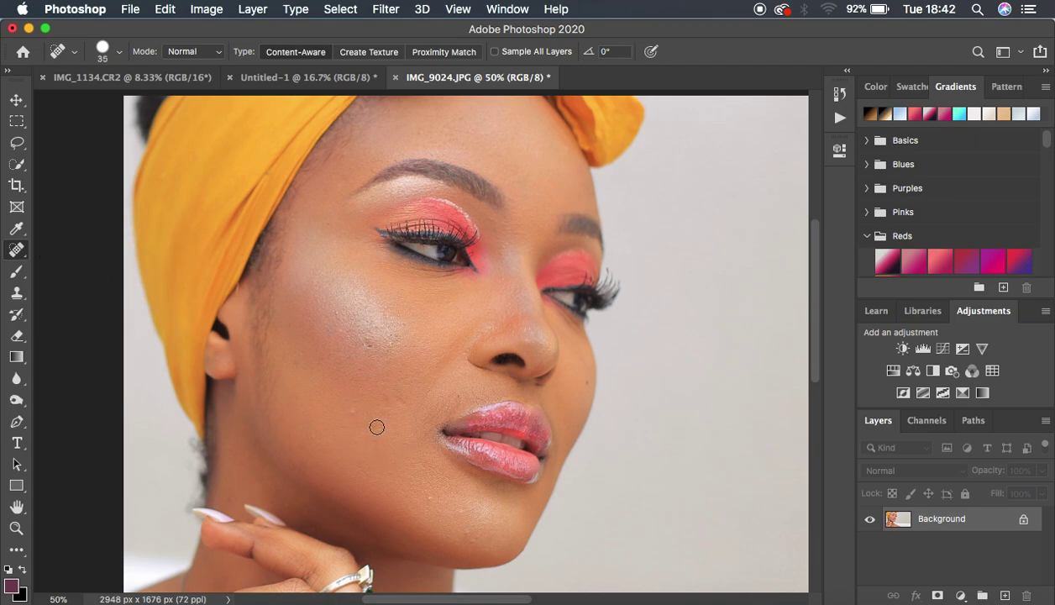
key("bracketright")
key("bracketright")
key("bracketright")
key("bracketright")
key("bracketright")
key("bracketright")
key("bracketright")
key("bracketright")
key("bracketright")
key("bracketright")
key("bracketleft")
key("bracketleft")
key("bracketleft")
key("bracketleft")
key("bracketleft")
key("bracketleft")
key("bracketleft")
key("bracketright")
key("bracketright")
key("bracketleft")
key("bracketleft")
key("bracketleft")
key("bracketleft")
key("bracketleft")
key("bracketleft")
key("bracketright")
key("bracketright")
key("super+equal")
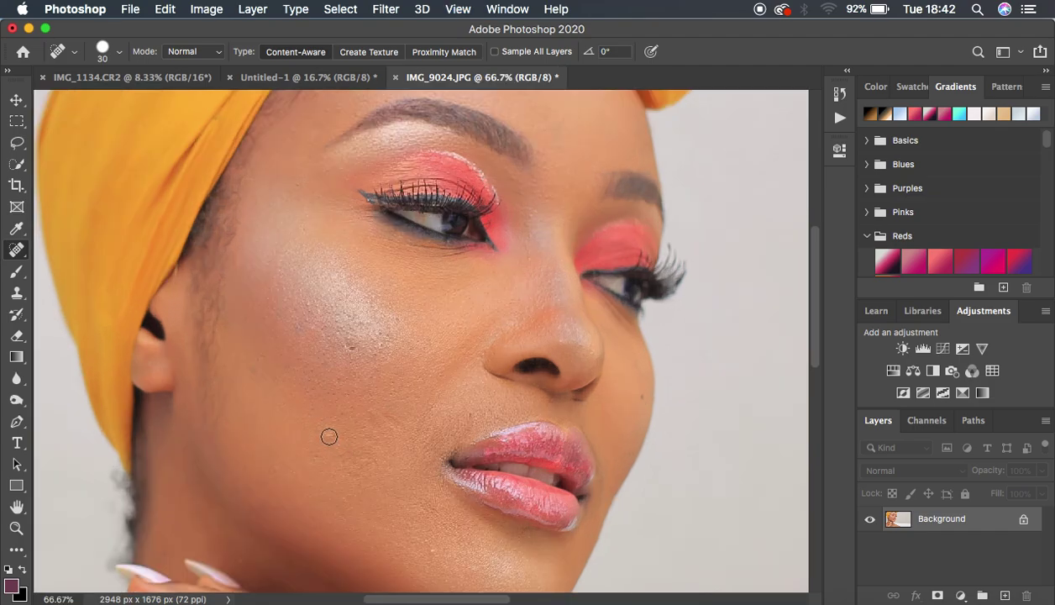
key("bracketleft")
Step: Spot-heal four blemishes on the cheek with the 25-pixel brush
left_click(301, 409)
left_click(252, 368)
left_click(254, 355)
left_click(298, 330)
Step: Shrink the brush to 15 and heal the small spots across the cheek
key("bracketleft")
left_click(383, 346)
left_click(381, 329)
left_click(373, 329)
left_click(350, 348)
left_click(310, 314)
left_click(308, 321)
Step: Switch to the Patch Tool and patch blemishes on the cheek and chin
left_click_drag(18, 252, 70, 275)
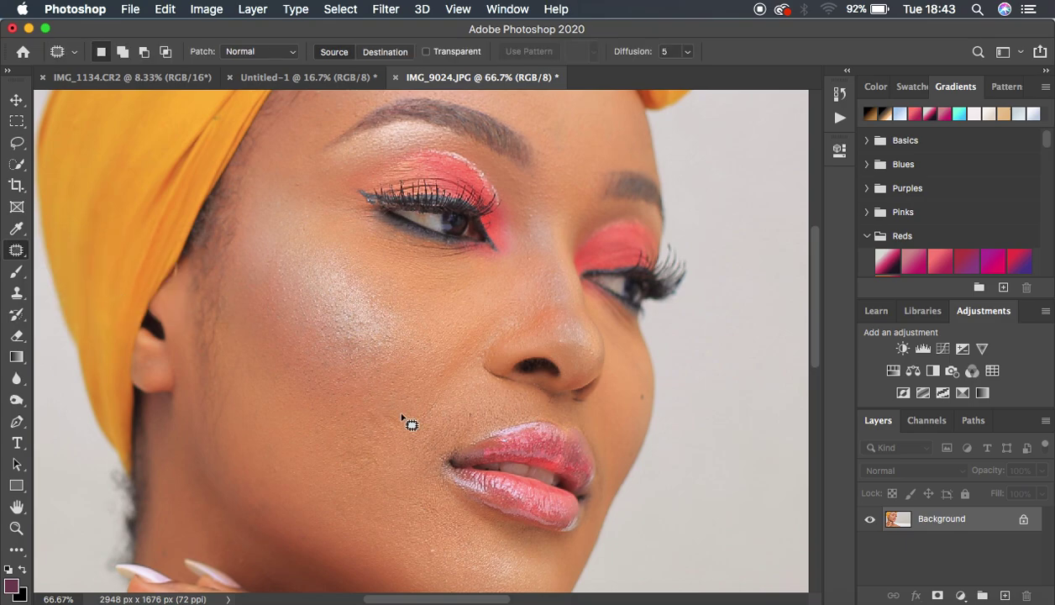
mouse_move(385, 413)
left_mouse_down()
mouse_move(410, 436)
mouse_move(386, 409)
mouse_move(404, 420)
mouse_move(397, 426)
mouse_move(407, 410)
mouse_move(377, 410)
left_mouse_up()
key("ctrl+d")
key("ctrl+d")
mouse_move(438, 545)
left_mouse_down()
mouse_move(428, 543)
mouse_move(438, 566)
mouse_move(437, 555)
left_mouse_up()
key("ctrl+d")
mouse_move(410, 504)
left_mouse_down()
mouse_move(427, 502)
mouse_move(420, 524)
left_mouse_up()
Step: Patch a blemish near the jaw, a cheek area, and further spots on chin and cheek
key("ctrl+d")
mouse_move(235, 556)
left_mouse_down()
mouse_move(242, 578)
mouse_move(266, 577)
left_mouse_up()
key("ctrl+d")
left_click_drag(457, 284, 513, 328)
key("ctrl+d")
scroll(593, 404, "down", 3)
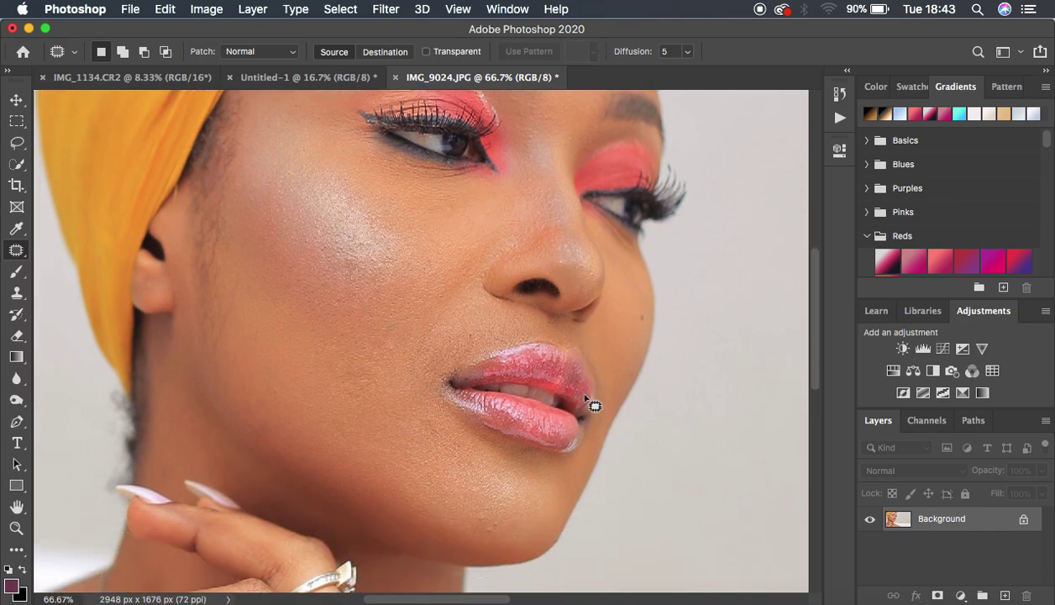
mouse_move(487, 521)
left_mouse_down()
mouse_move(485, 538)
mouse_move(497, 518)
mouse_move(462, 501)
mouse_move(476, 507)
left_mouse_up()
mouse_move(389, 341)
left_mouse_down()
mouse_move(384, 352)
mouse_move(395, 344)
mouse_move(395, 354)
mouse_move(428, 324)
mouse_move(412, 360)
mouse_move(445, 319)
mouse_move(428, 331)
left_mouse_up()
Step: Patch the remaining blemishes on the cheek, cheekbone and right cheek
left_click(405, 360)
key("ctrl+d")
mouse_move(346, 255)
left_mouse_down()
mouse_move(358, 282)
mouse_move(360, 266)
mouse_move(340, 262)
mouse_move(351, 259)
left_mouse_up()
key("ctrl+d")
mouse_move(634, 309)
left_mouse_down()
mouse_move(634, 324)
mouse_move(650, 308)
mouse_move(624, 335)
left_mouse_up()
key("ctrl+d")
Step: Review the whole portrait, then patch the blemish on the chin below the lips
key("ctrl+minus")
key("ctrl+minus")
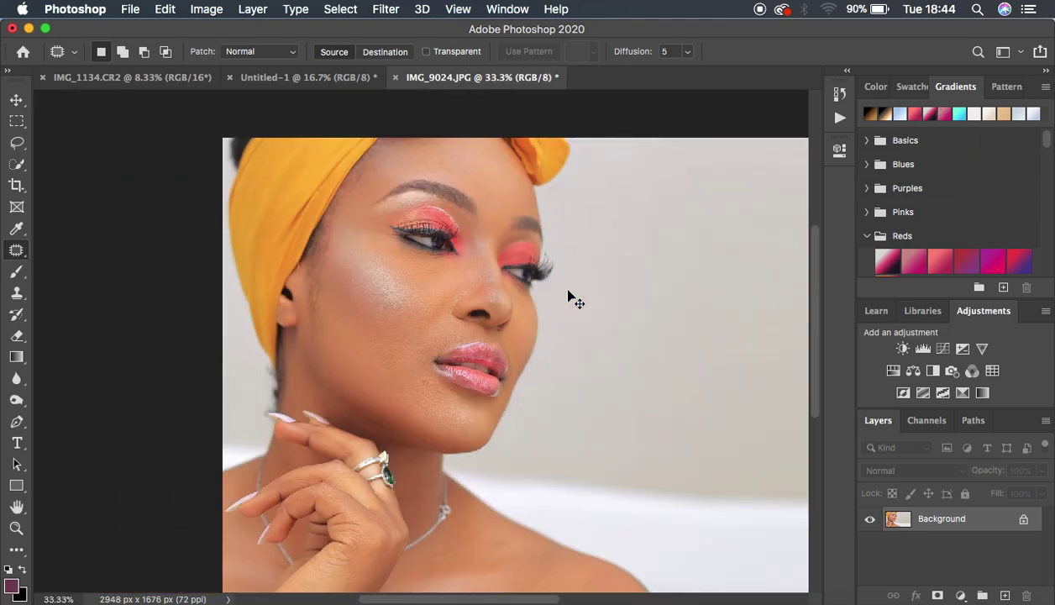
key("ctrl+plus")
key("ctrl+plus")
key("ctrl+minus")
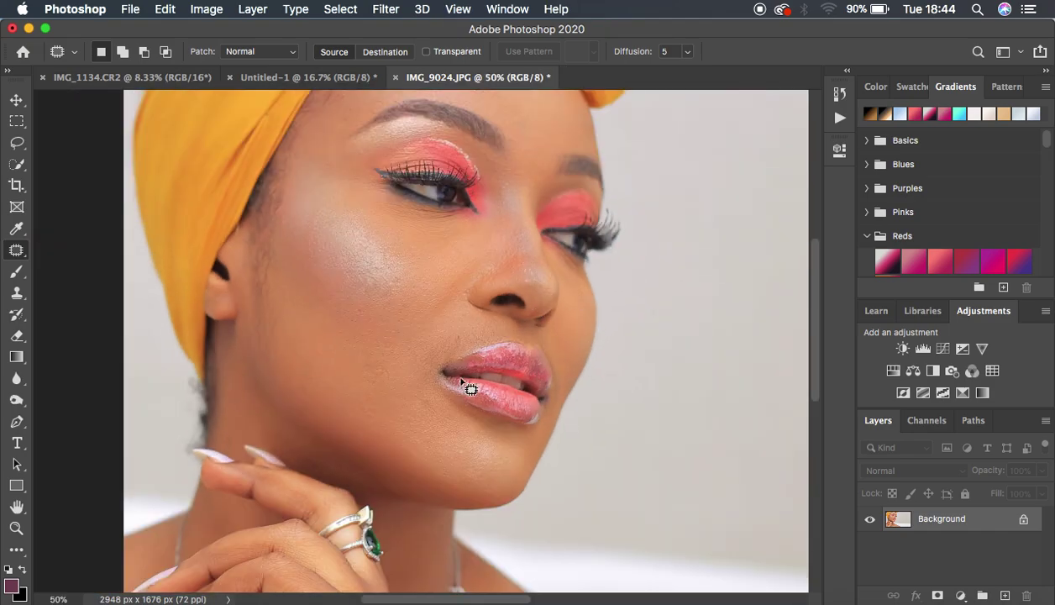
mouse_move(426, 405)
left_mouse_down()
mouse_move(418, 411)
mouse_move(435, 406)
mouse_move(437, 427)
left_mouse_up()
left_click(437, 427)
Step: Duplicate the retouched portrait twice into Layer 1 and Layer 1 copy
key("ctrl+minus")
key("ctrl+plus")
key("ctrl+j")
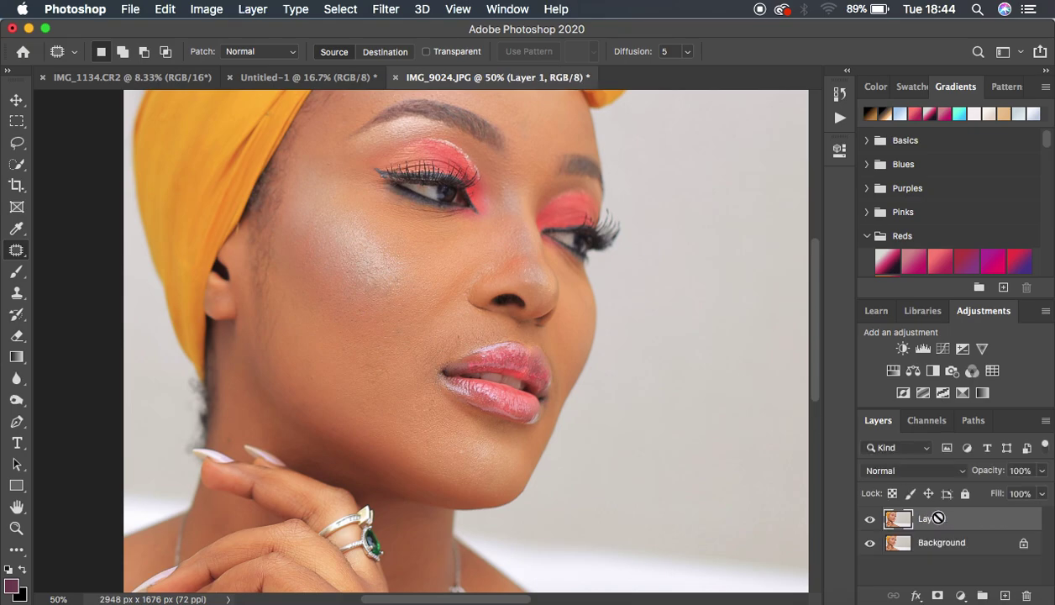
key("ctrl+j")
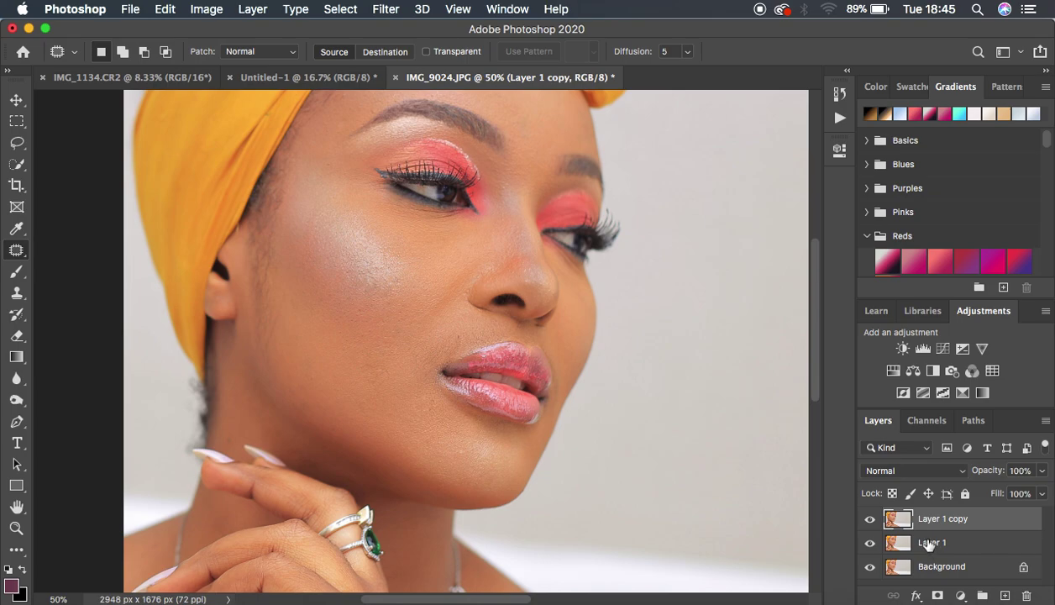
Step: Rename the copies low freq and high freq, hide high freq, and select low freq
double_click(930, 544)
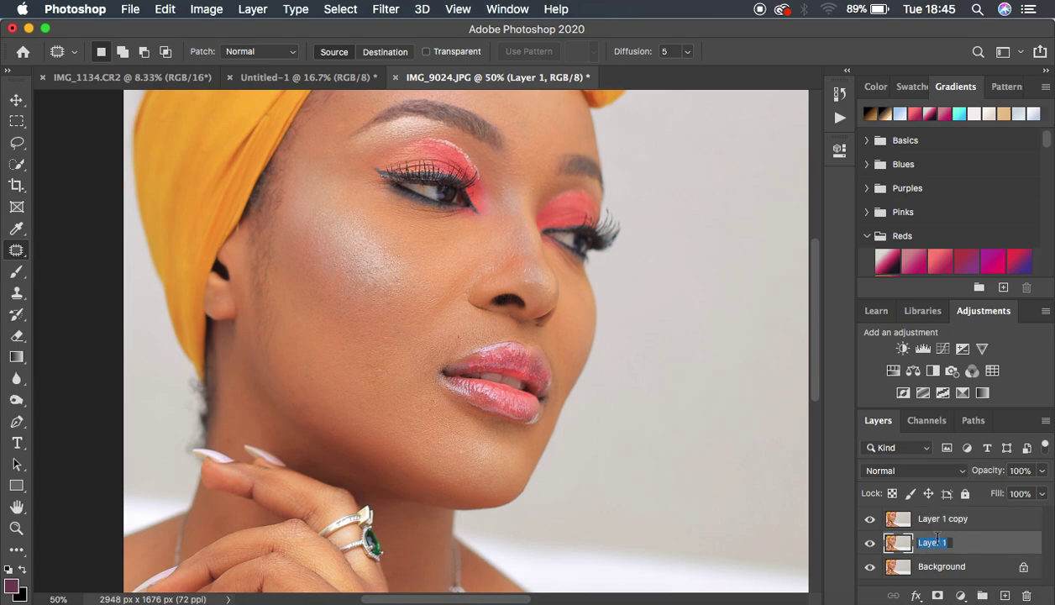
type("low freq")
key("Return")
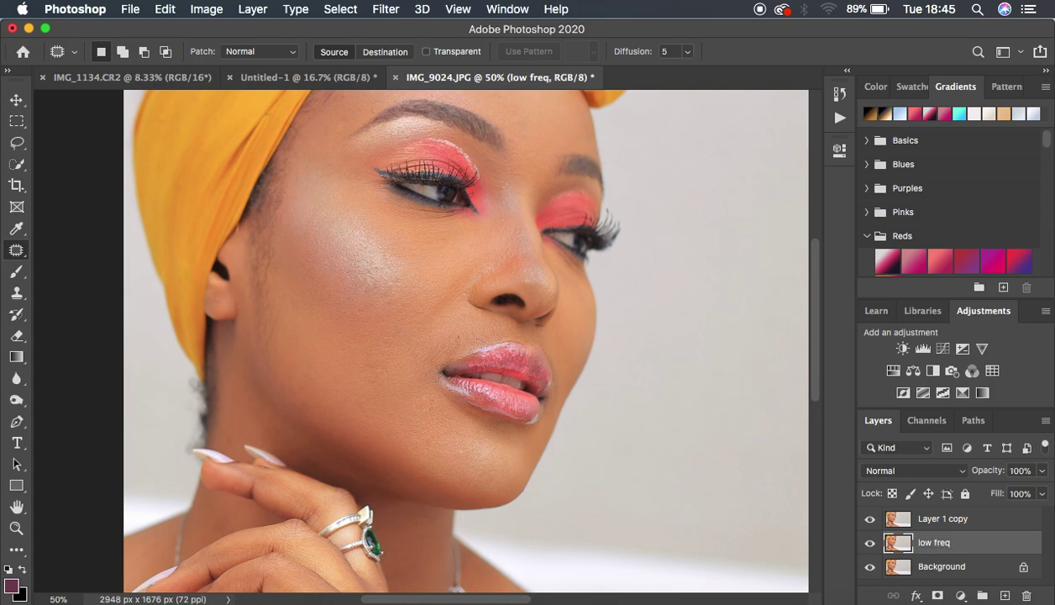
double_click(928, 520)
type("high freq")
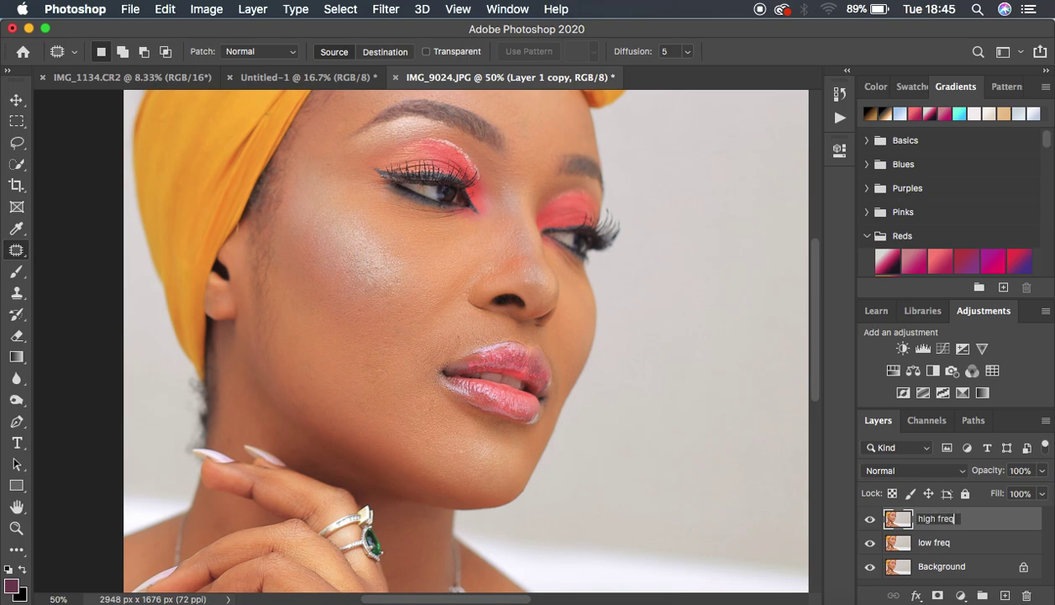
key("Return")
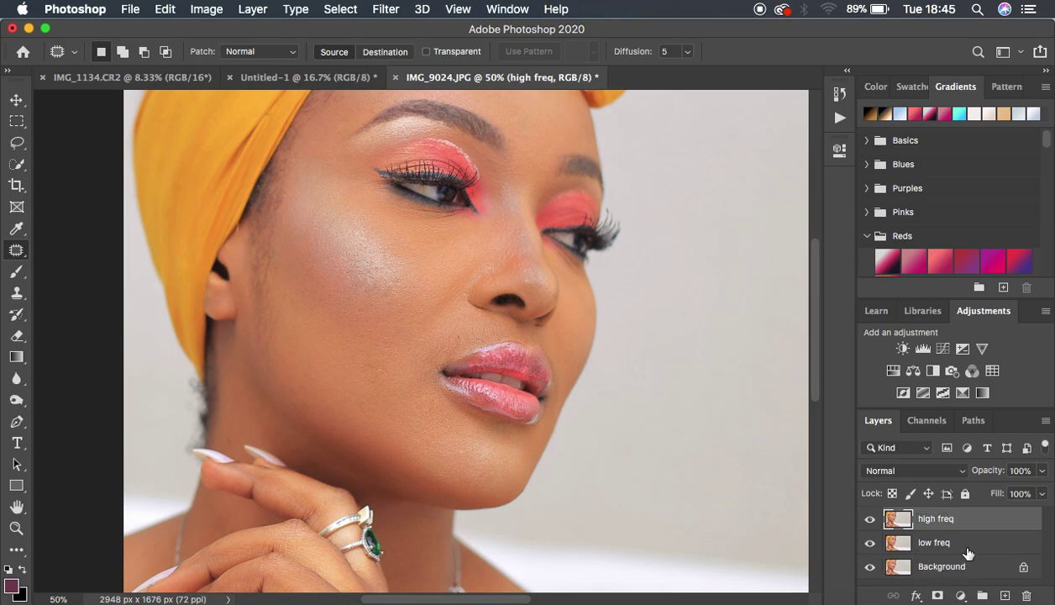
left_click(870, 518)
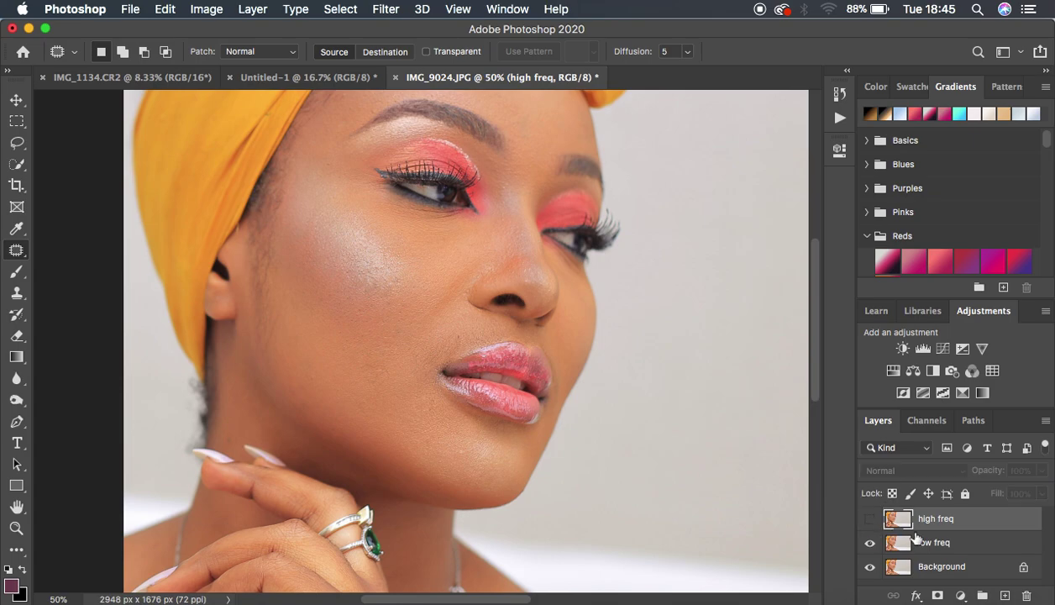
left_click(963, 546)
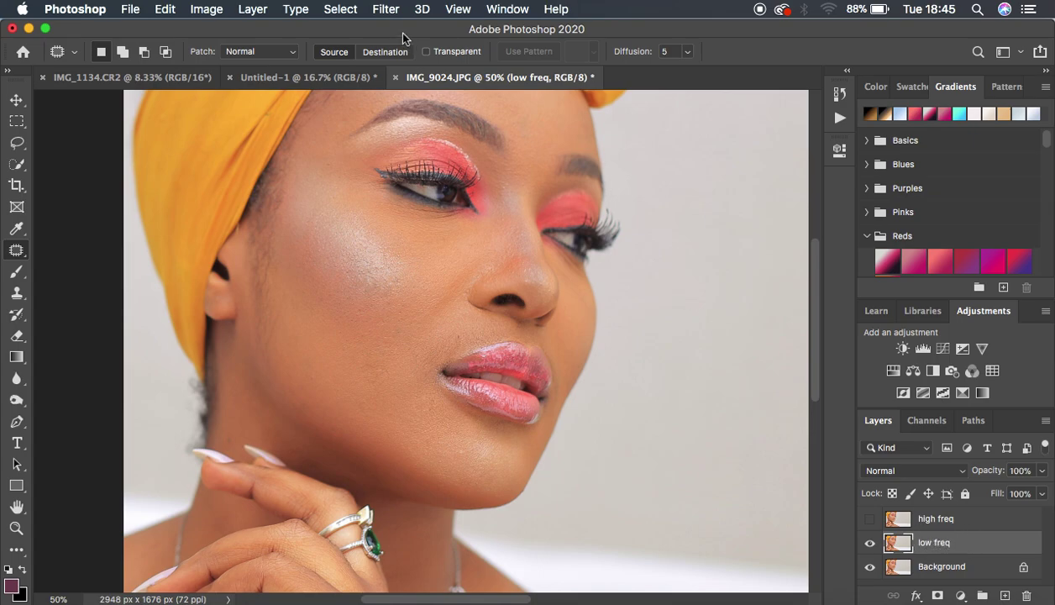
left_click(382, 10)
Step: Open Gaussian Blur on low freq and frame the eye in the preview
mouse_move(424, 210)
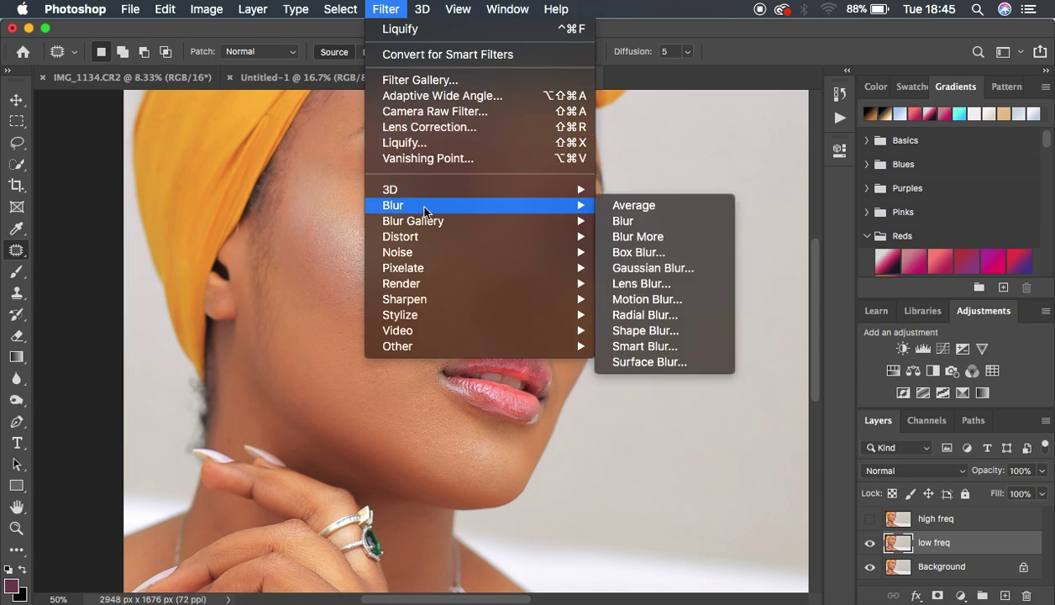
left_click(676, 268)
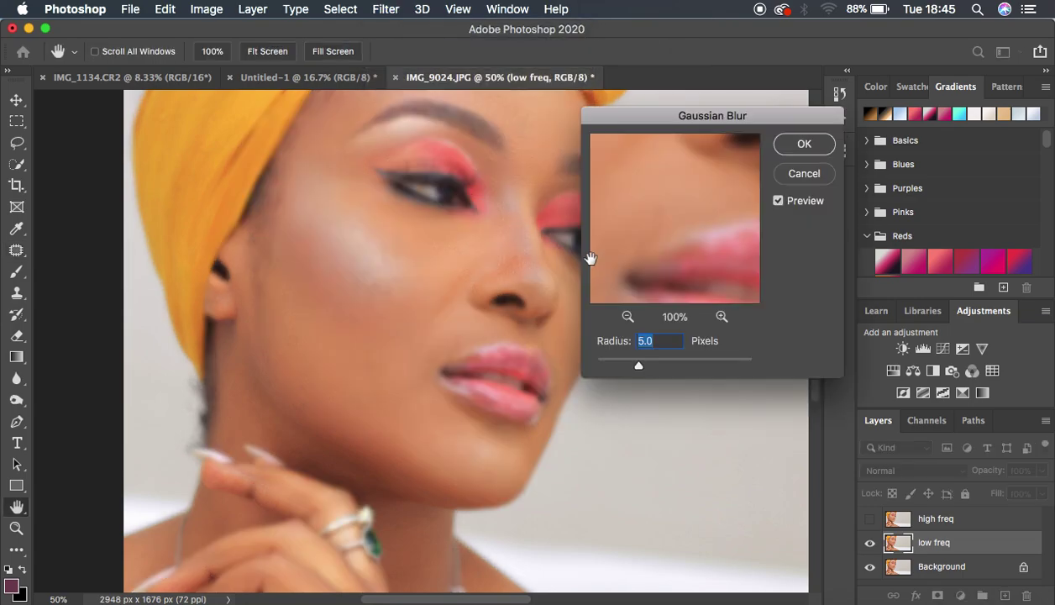
left_click_drag(700, 117, 751, 103)
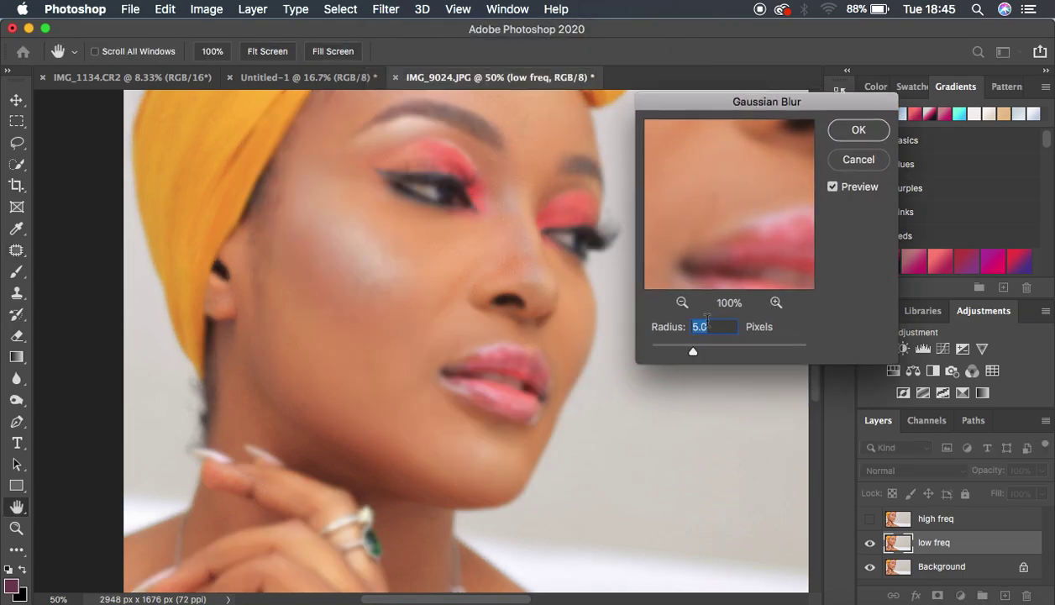
left_click_drag(694, 356, 629, 353)
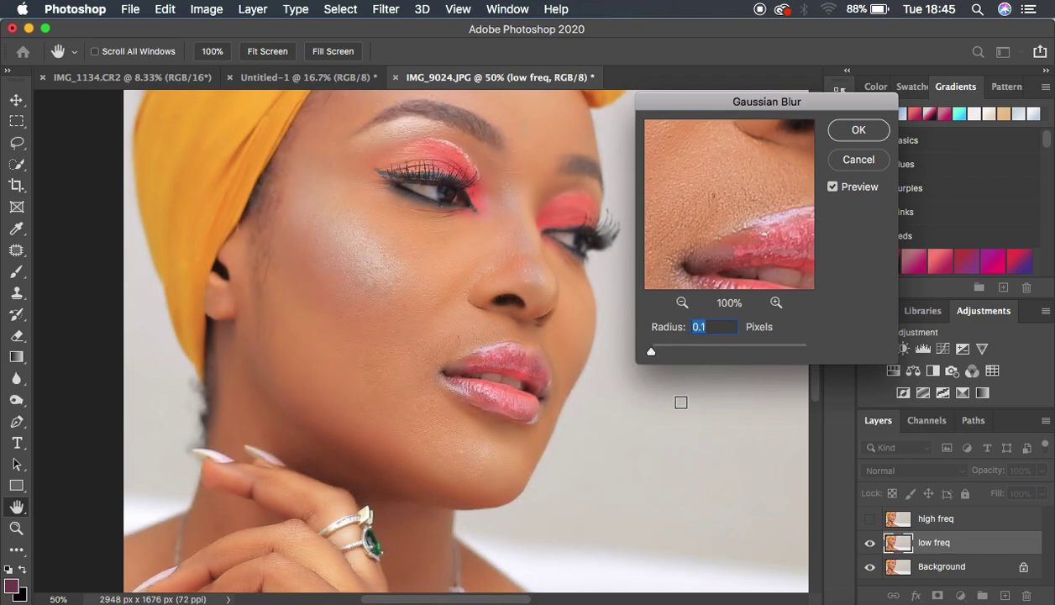
left_click(682, 303)
left_click(682, 302)
left_click_drag(680, 201, 738, 266)
left_click_drag(731, 220, 759, 203)
left_click(776, 302)
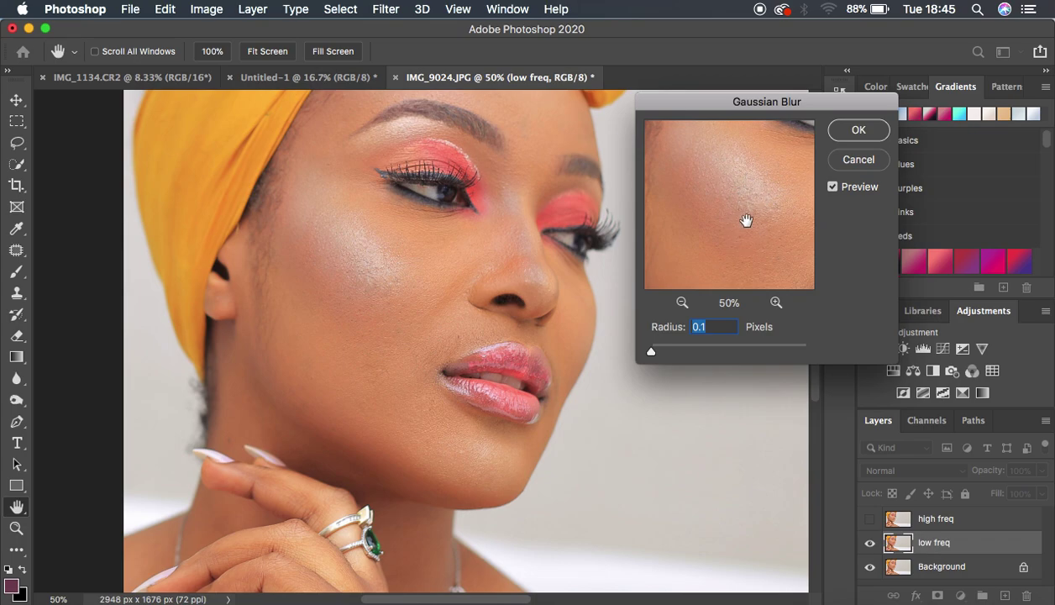
left_click_drag(745, 216, 722, 180)
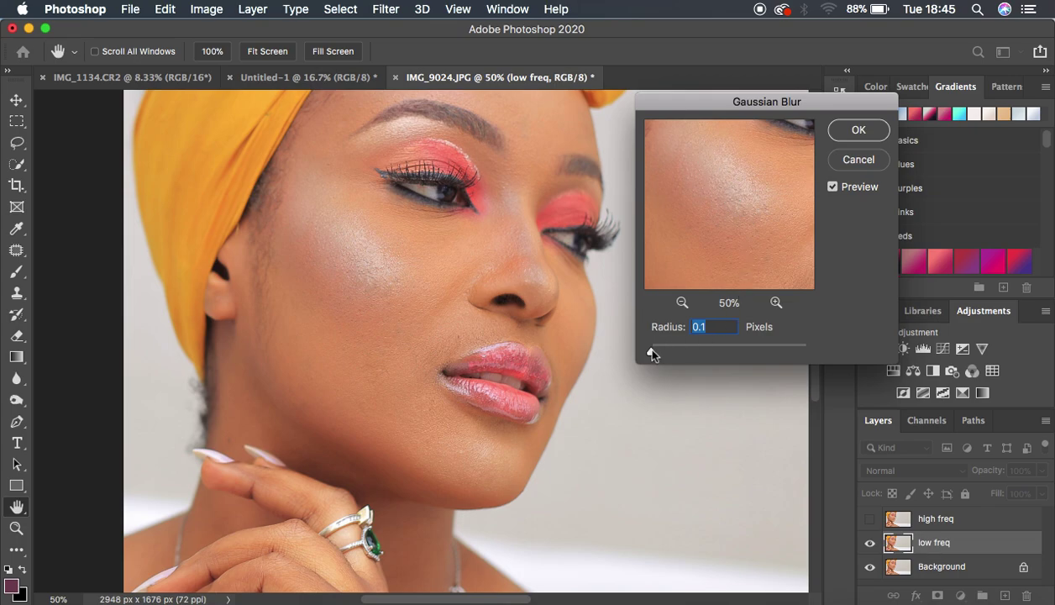
Step: Set the Gaussian Blur radius to 6.0 pixels and apply it to low freq
left_click_drag(651, 351, 692, 353)
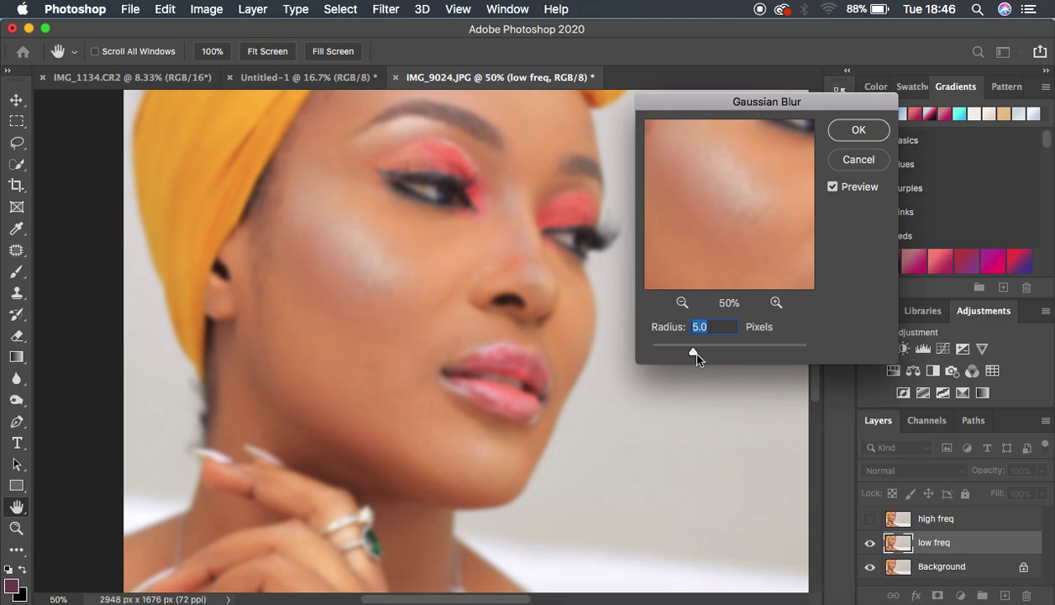
left_click_drag(693, 353, 696, 353)
left_click_drag(695, 353, 697, 353)
left_click_drag(713, 244, 737, 326)
left_click_drag(749, 193, 749, 270)
left_click_drag(732, 184, 708, 162)
left_click(852, 134)
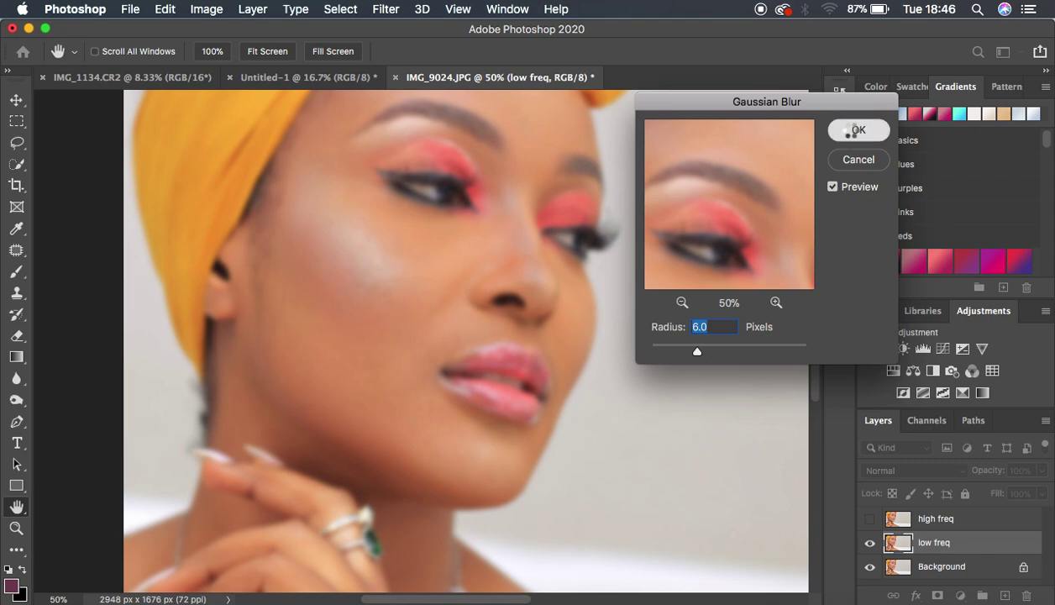
left_click(945, 518)
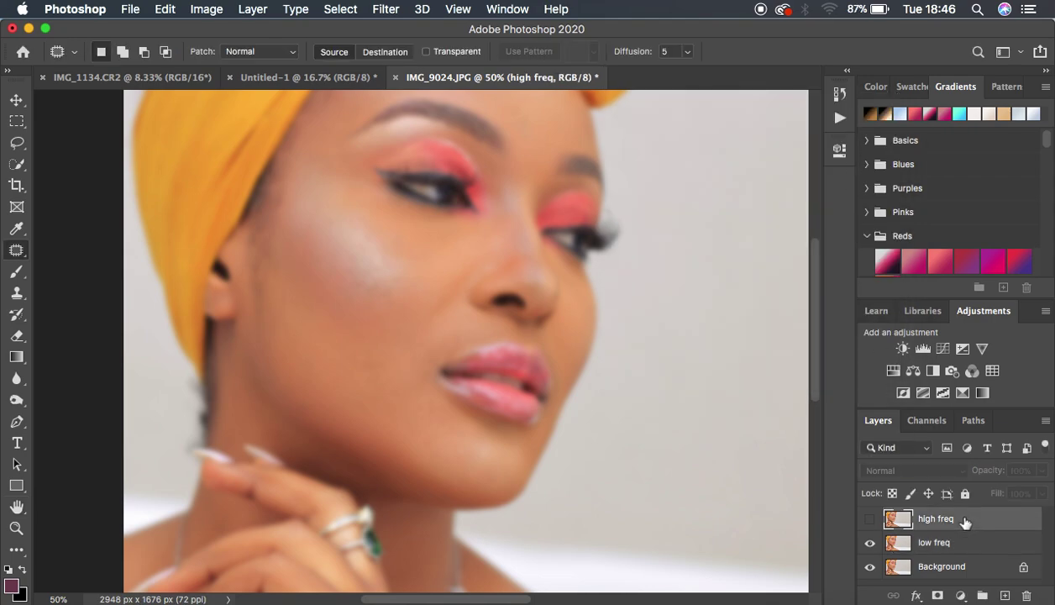
Step: Make high freq visible again and open the Apply Image dialog
left_click(870, 520)
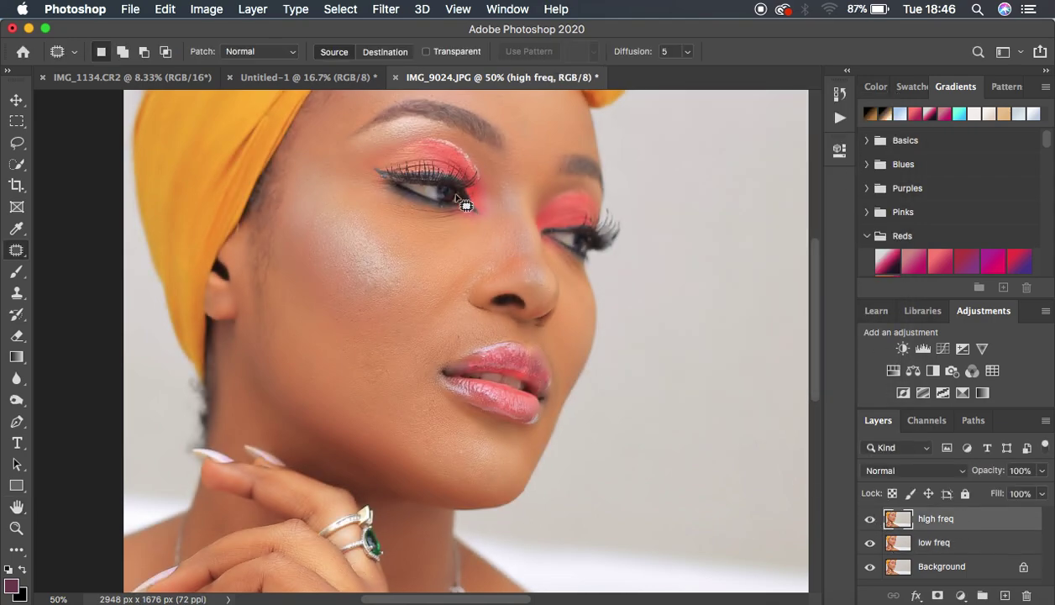
left_click(207, 10)
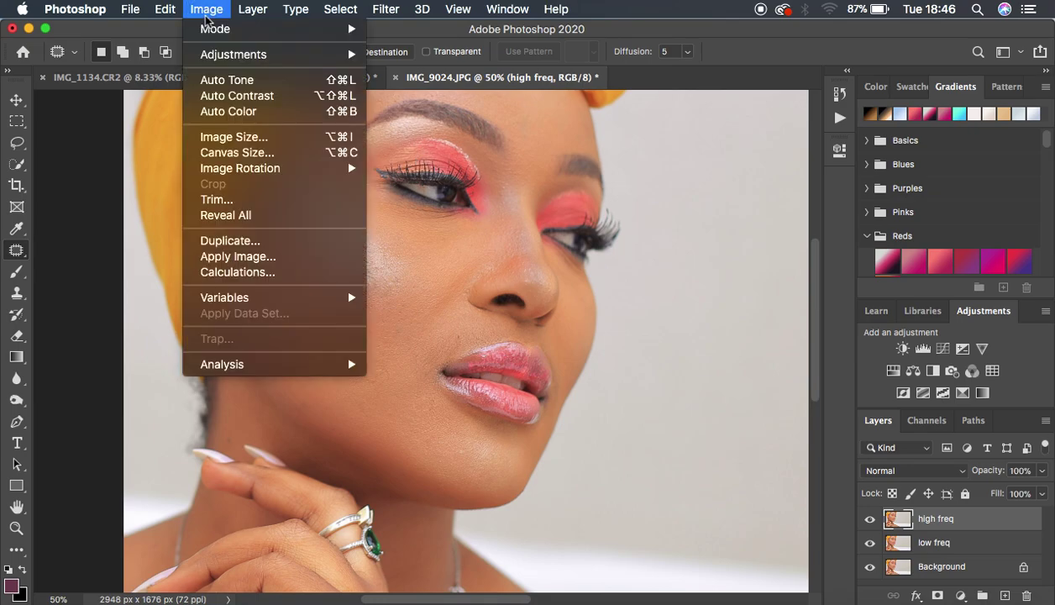
left_click(231, 258)
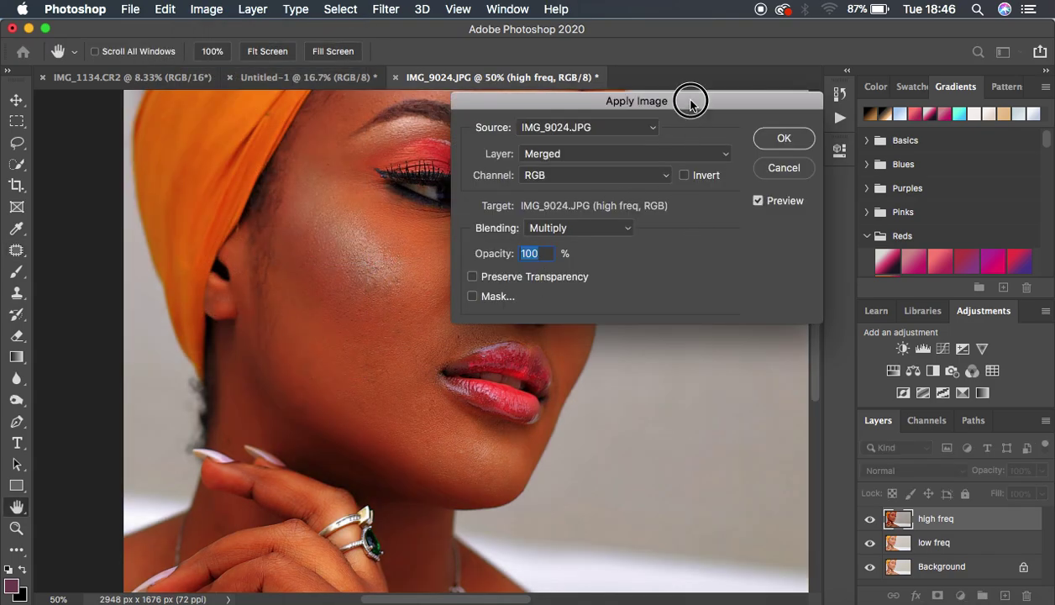
left_click_drag(690, 99, 796, 89)
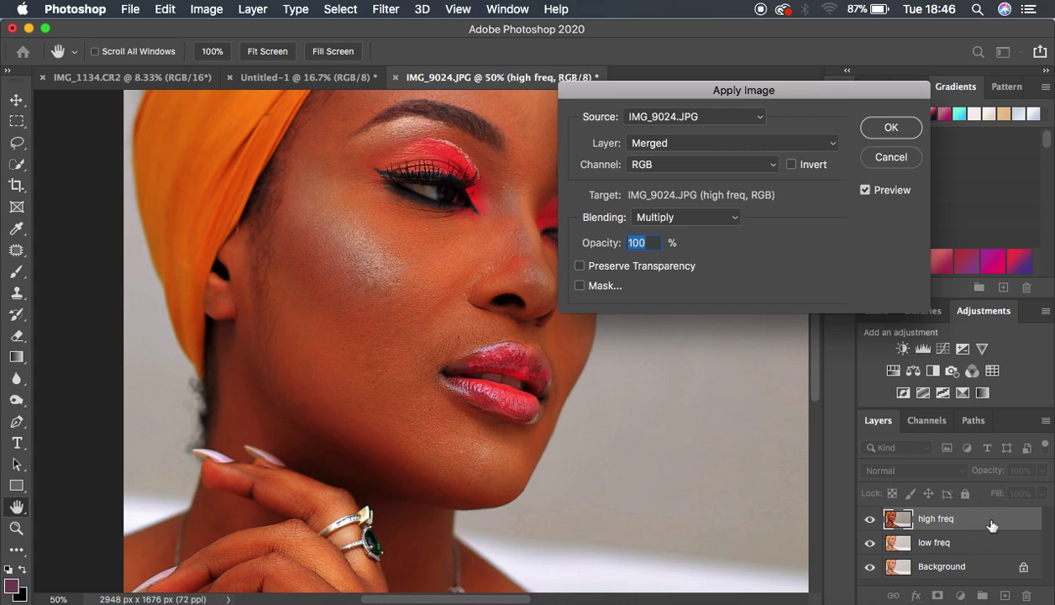
Step: Apply Image with low freq as source, Subtract blending, scale 2, offset 128
left_click(687, 144)
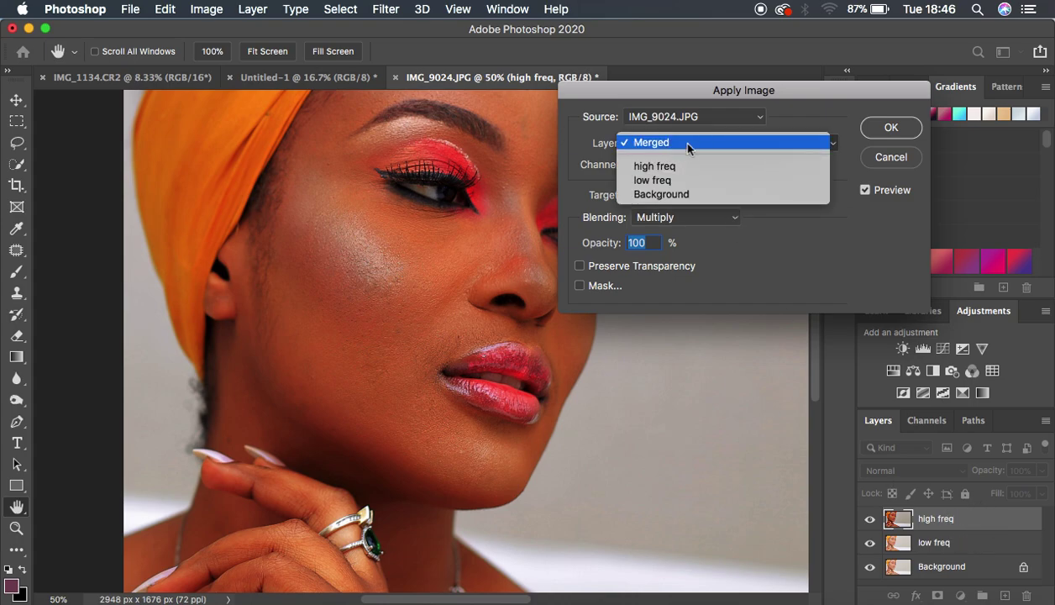
left_click(682, 182)
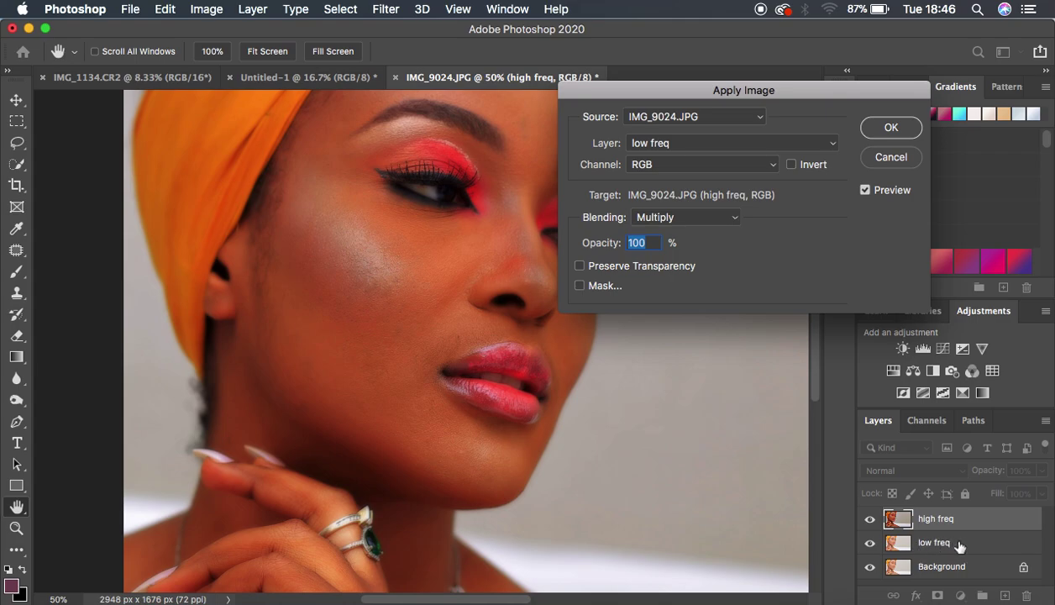
left_click(677, 221)
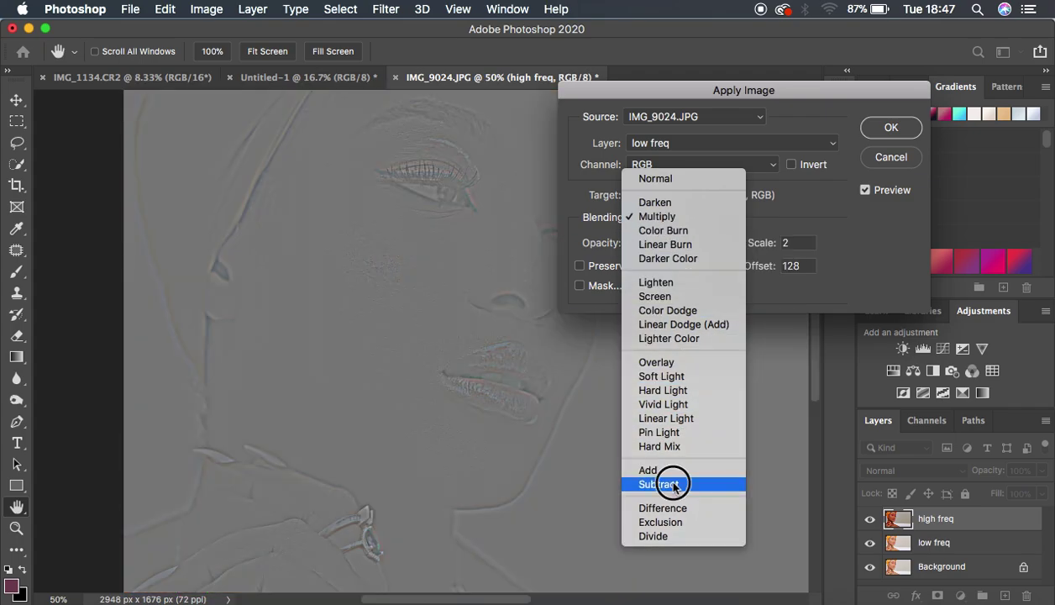
left_click(663, 483)
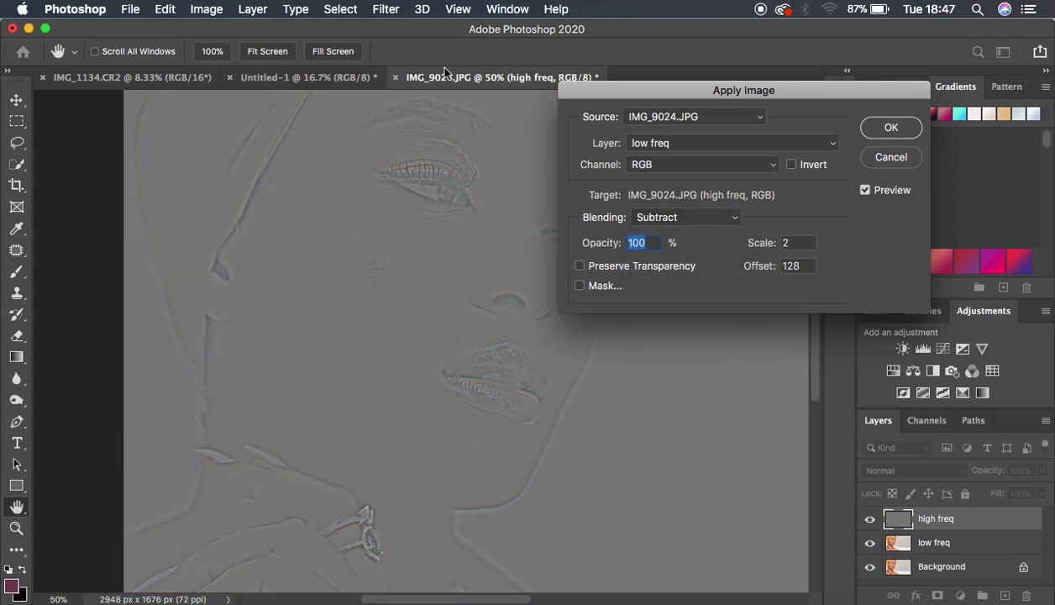
left_click_drag(619, 93, 618, 103)
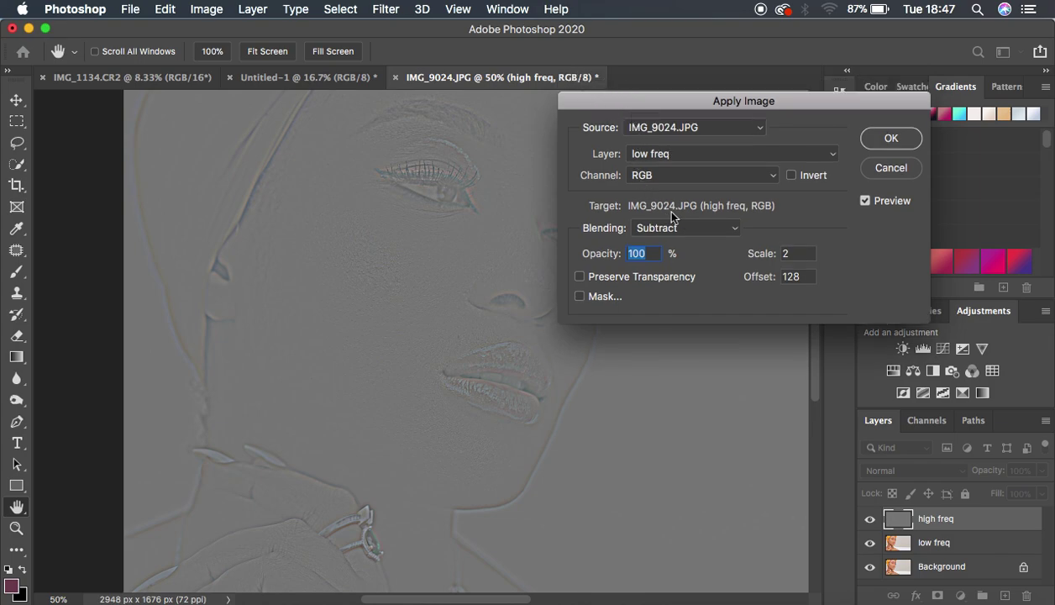
left_click(551, 293, "super")
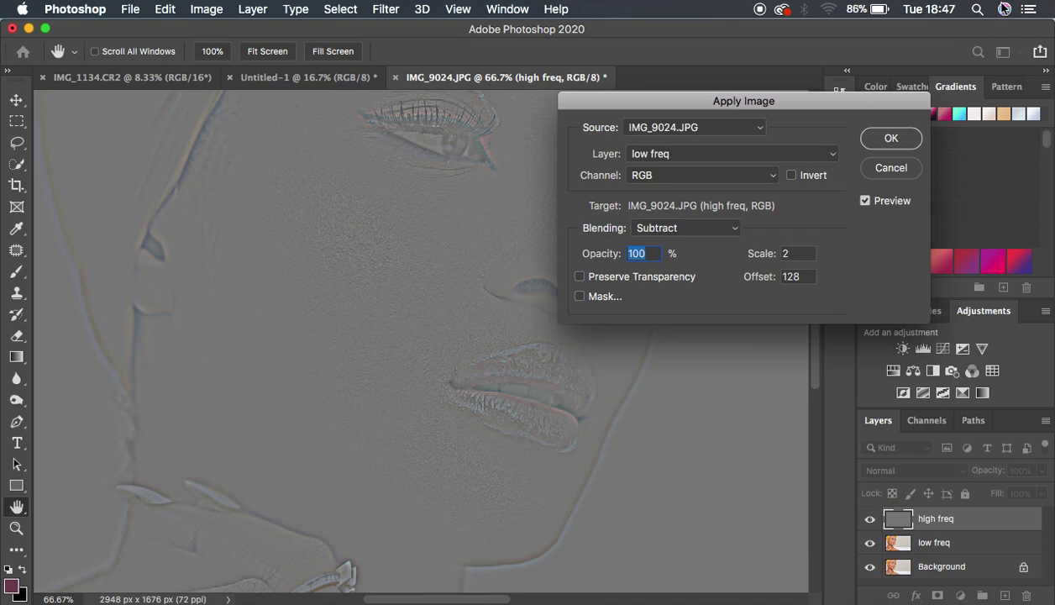
left_click(888, 141)
Step: Set the high freq layer's blend mode to Linear Light
key("super+minus")
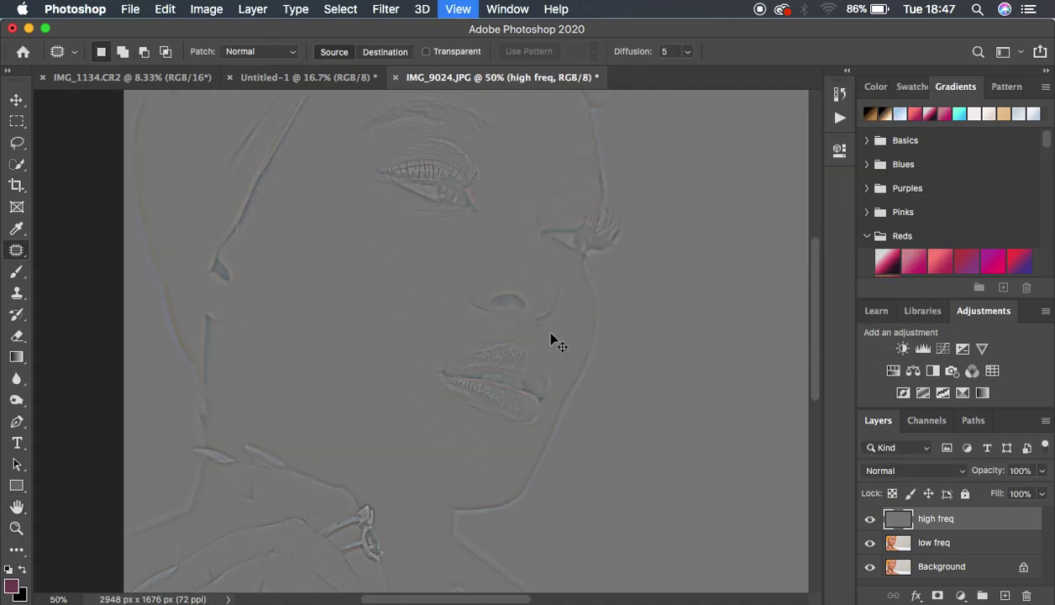
left_click(878, 471)
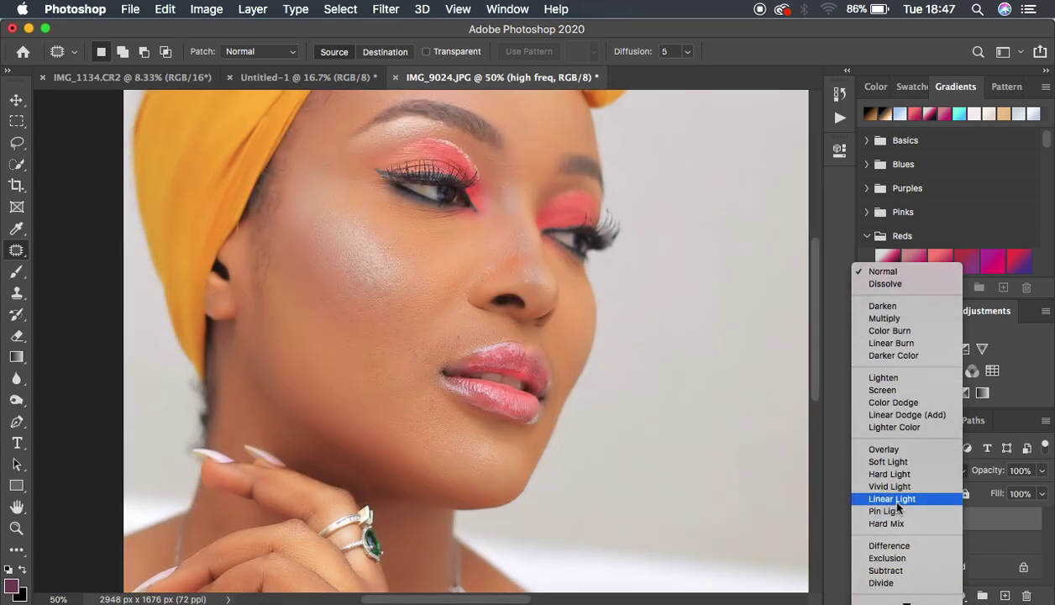
left_click(895, 500)
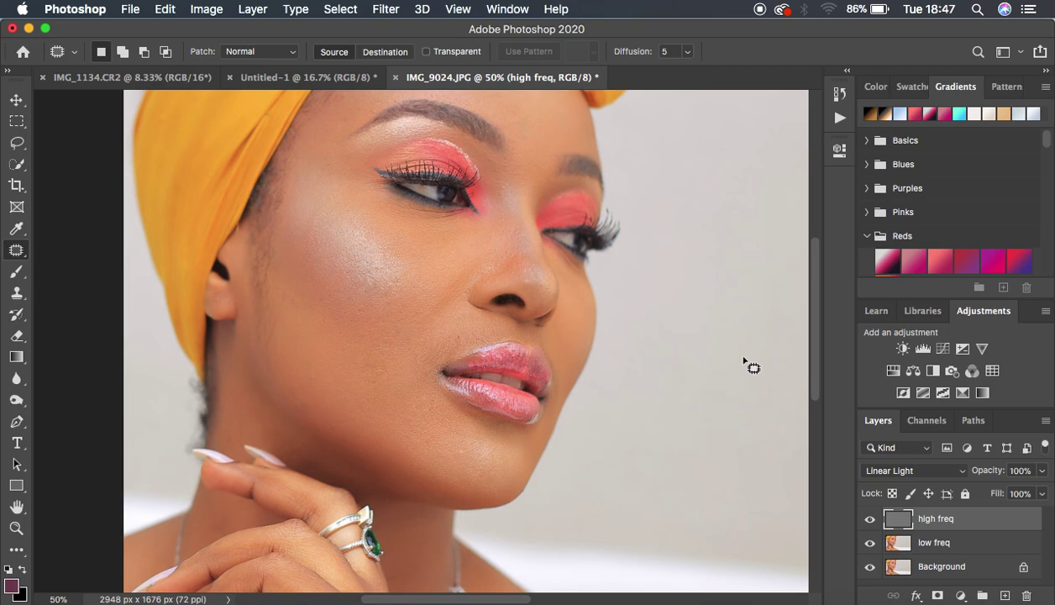
Step: Group low freq and high freq into a group named FREQ SEP
left_click(995, 544, "shift")
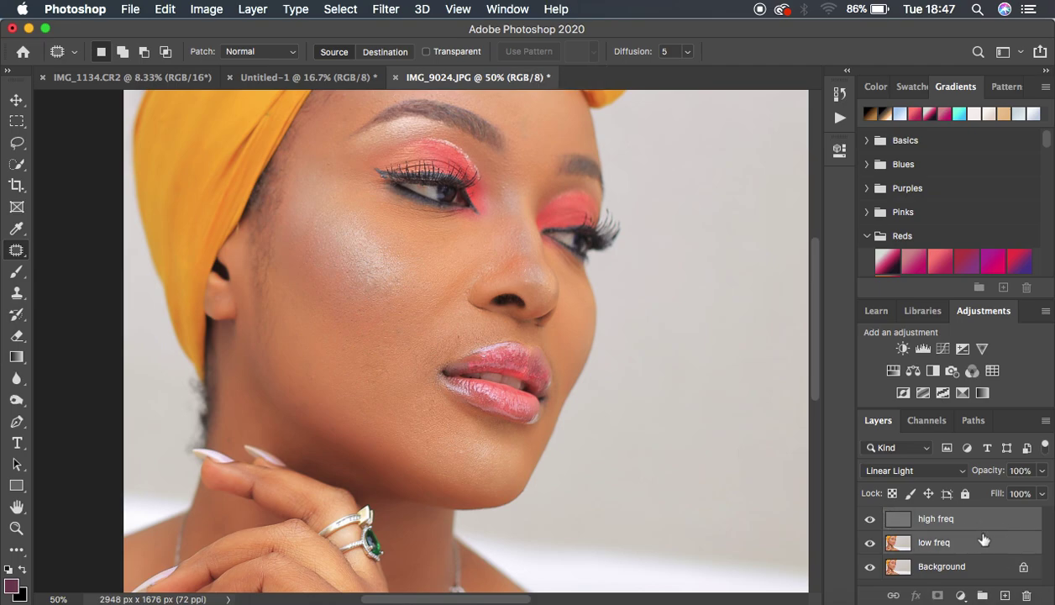
key("ctrl+g")
double_click(929, 517)
type("FREQ SEP")
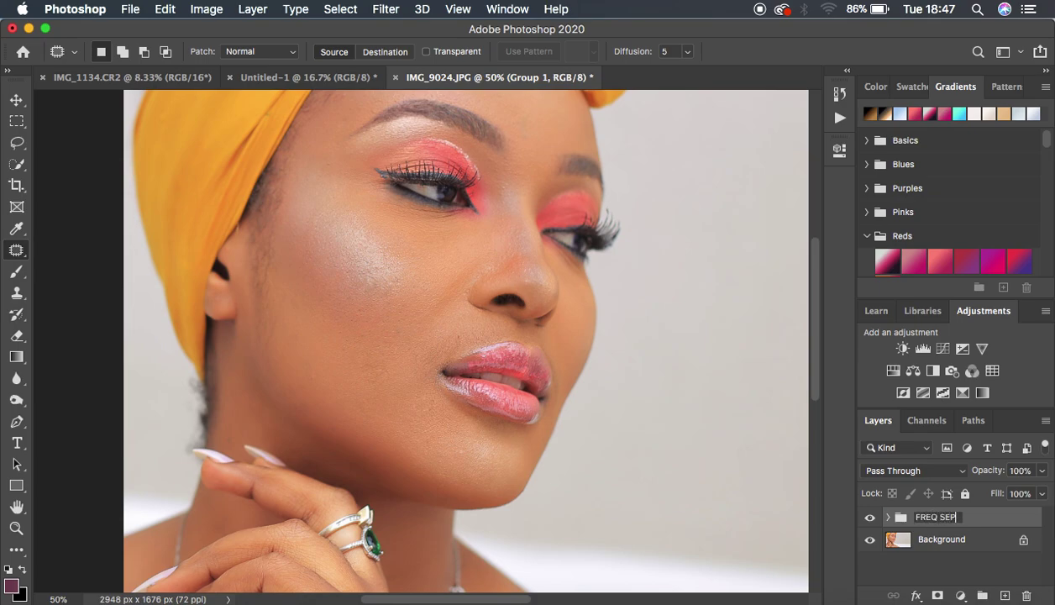
key("Return")
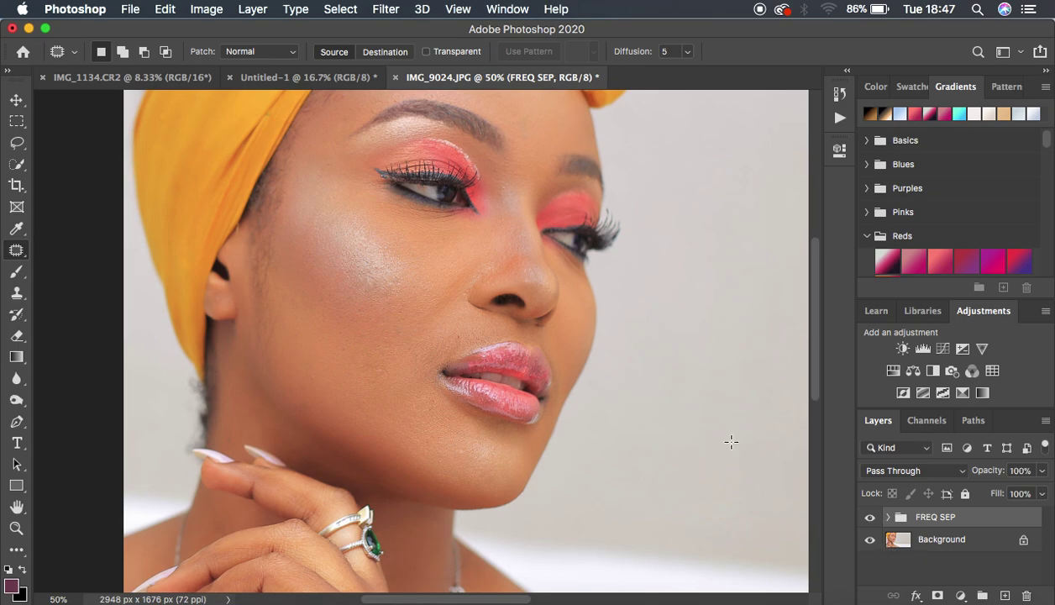
scroll(731, 443, "down", 2)
scroll(732, 445, "up", 2)
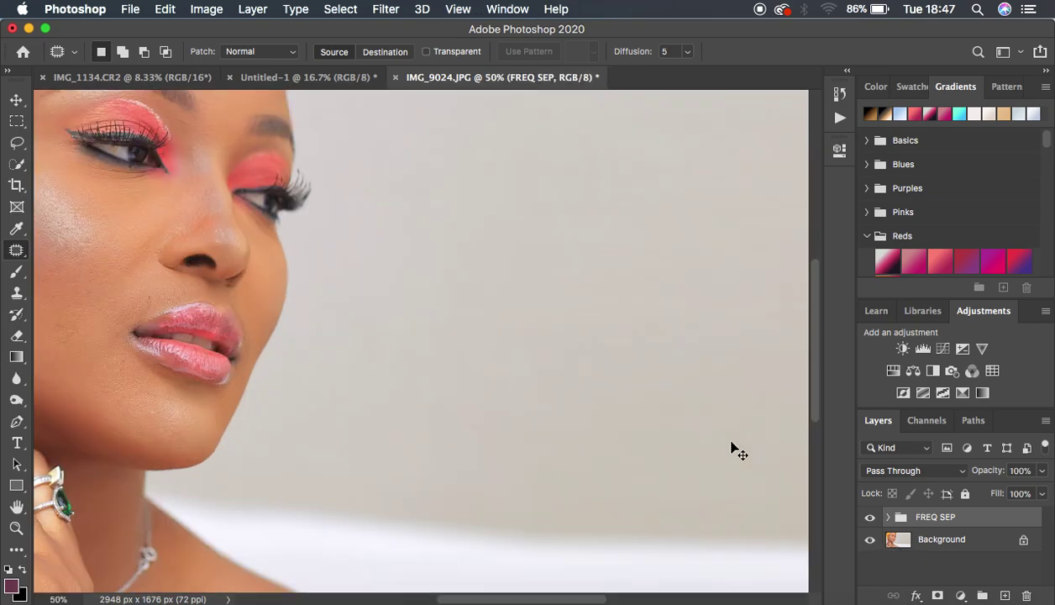
left_click_drag(367, 325, 641, 337)
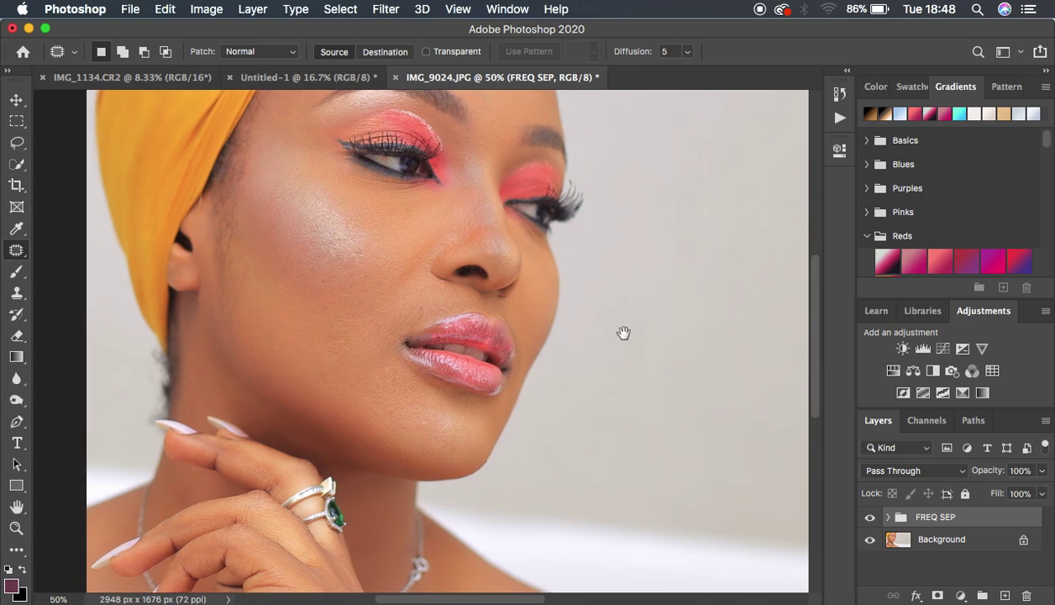
Step: Add a Black & White adjustment layer above high freq inside FREQ SEP
left_click(889, 517)
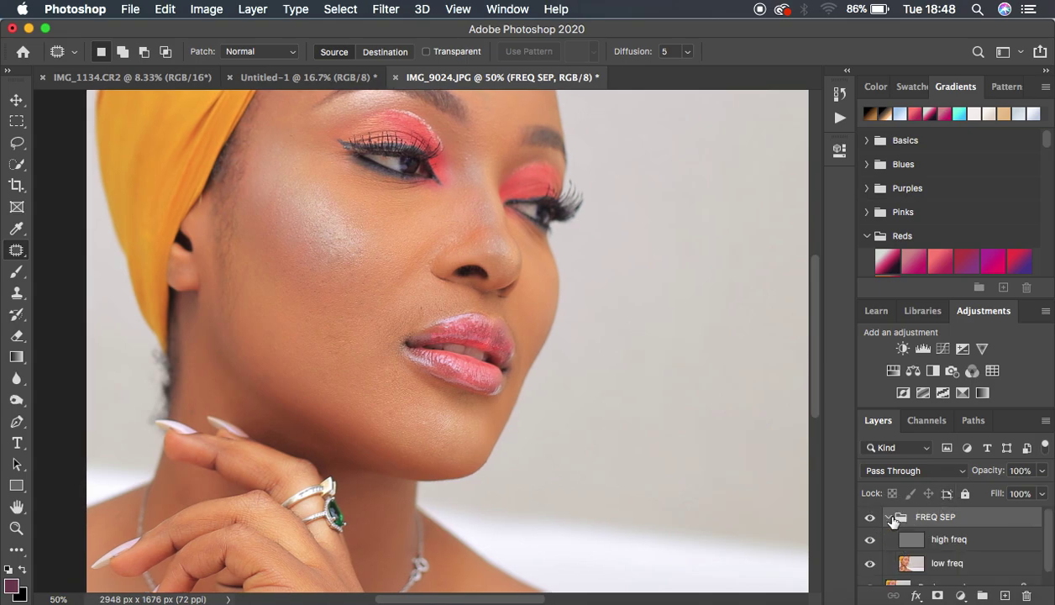
left_click(966, 546)
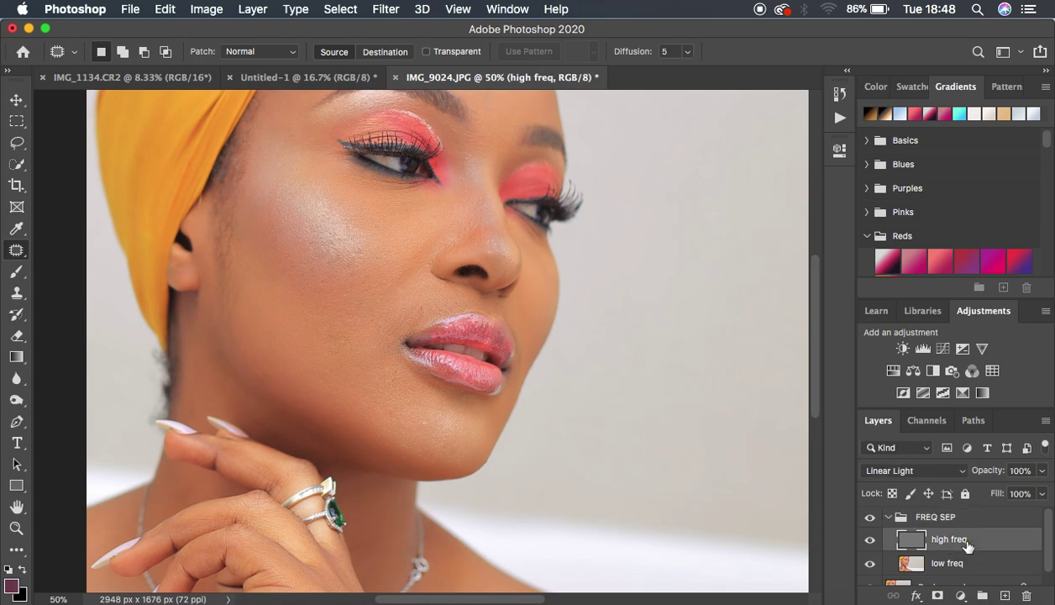
left_click(961, 595)
left_click(965, 440)
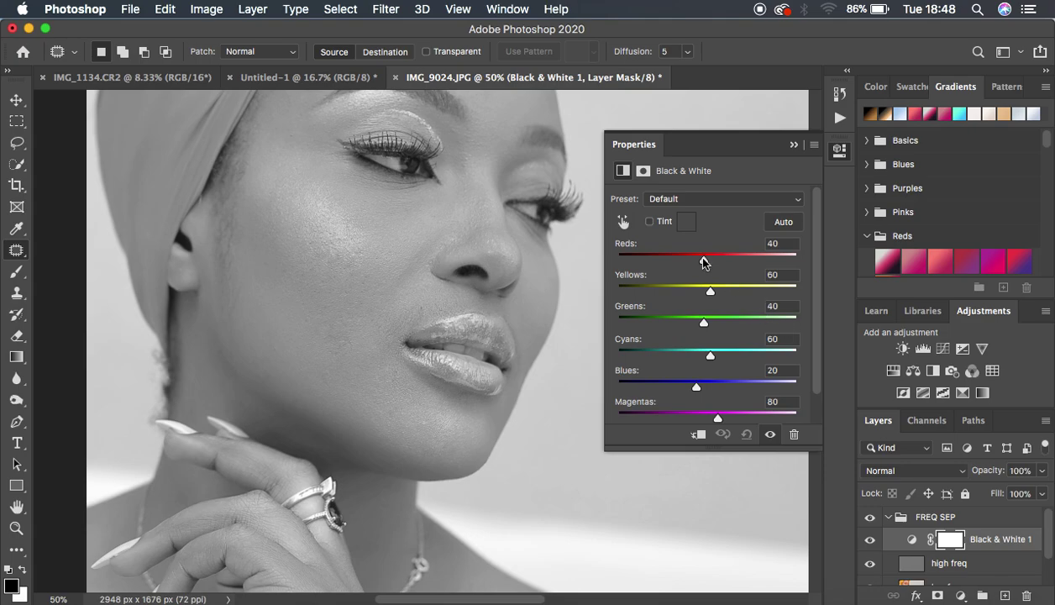
Step: Lower the Black & White Reds slider to -17 and close the Properties panel
left_click_drag(706, 265, 685, 261)
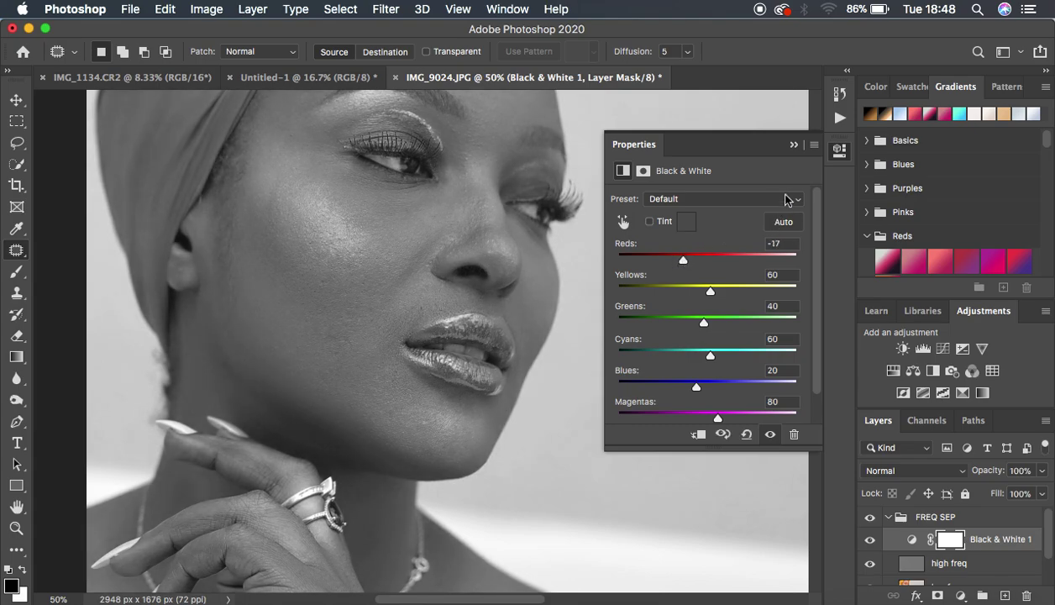
left_click(792, 145)
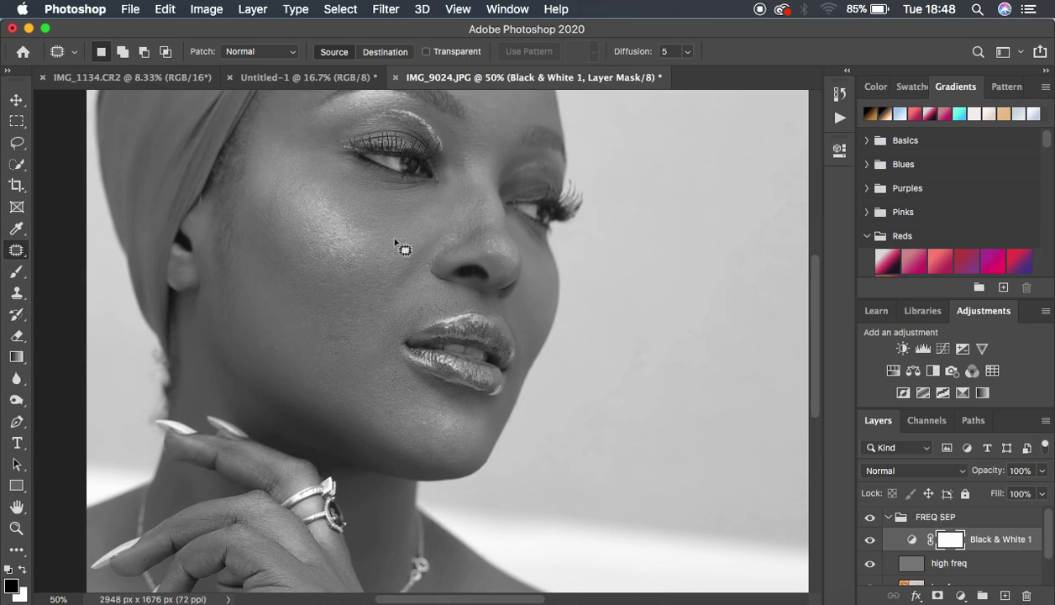
Step: Select the low freq layer and switch to a cleaned, paint-free Mixer Brush
scroll(986, 550, "down", 2)
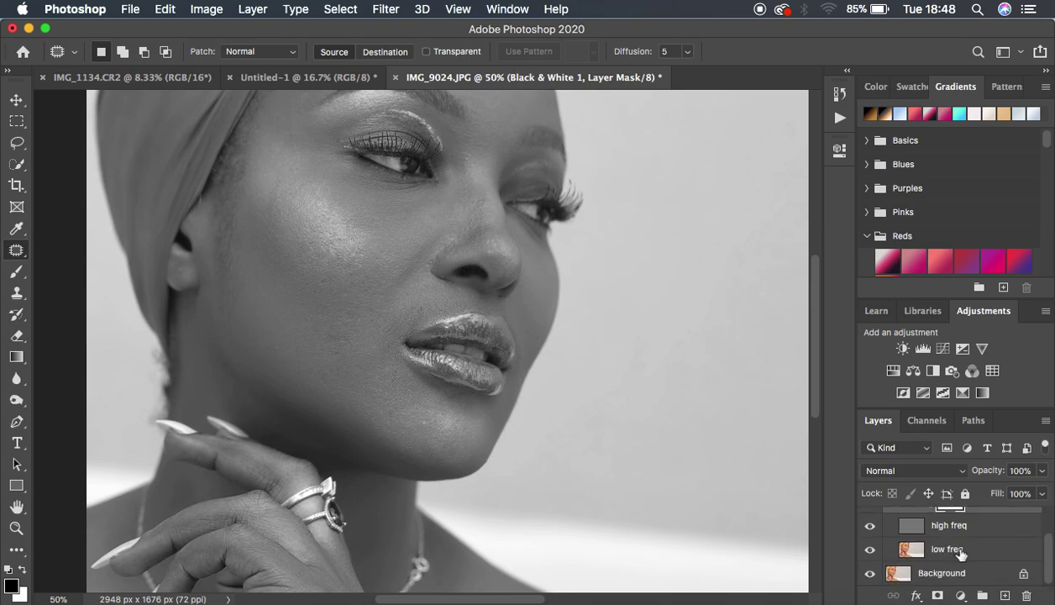
left_click(960, 554)
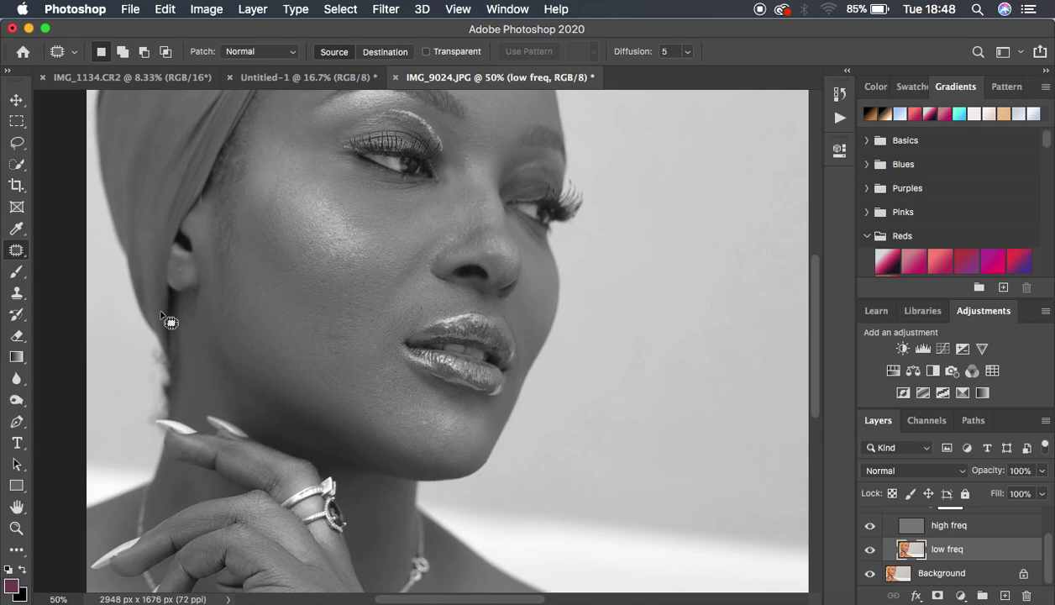
left_click(15, 272)
right_click(14, 276)
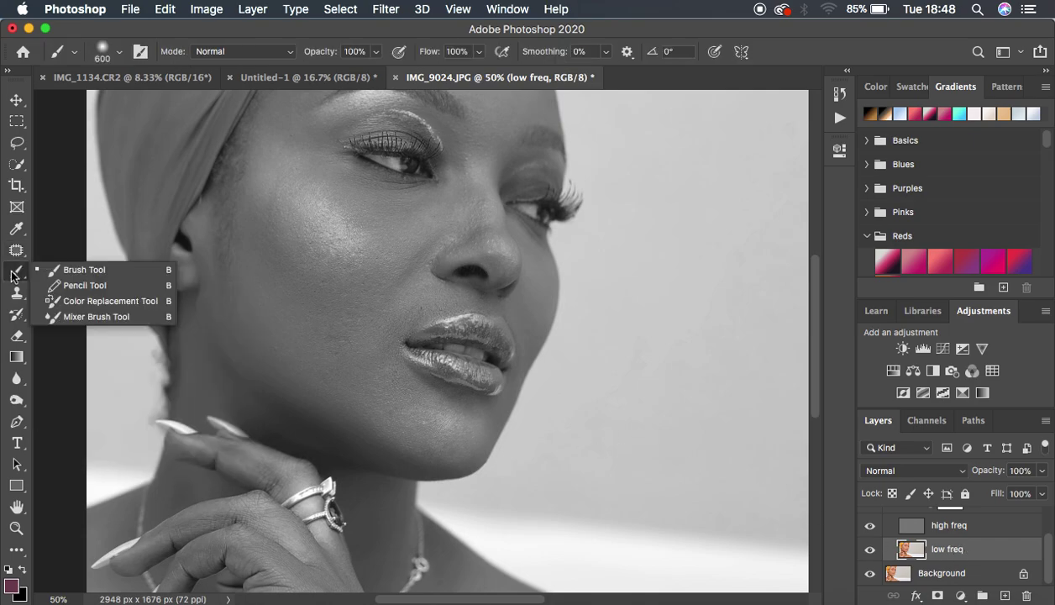
left_click(104, 316)
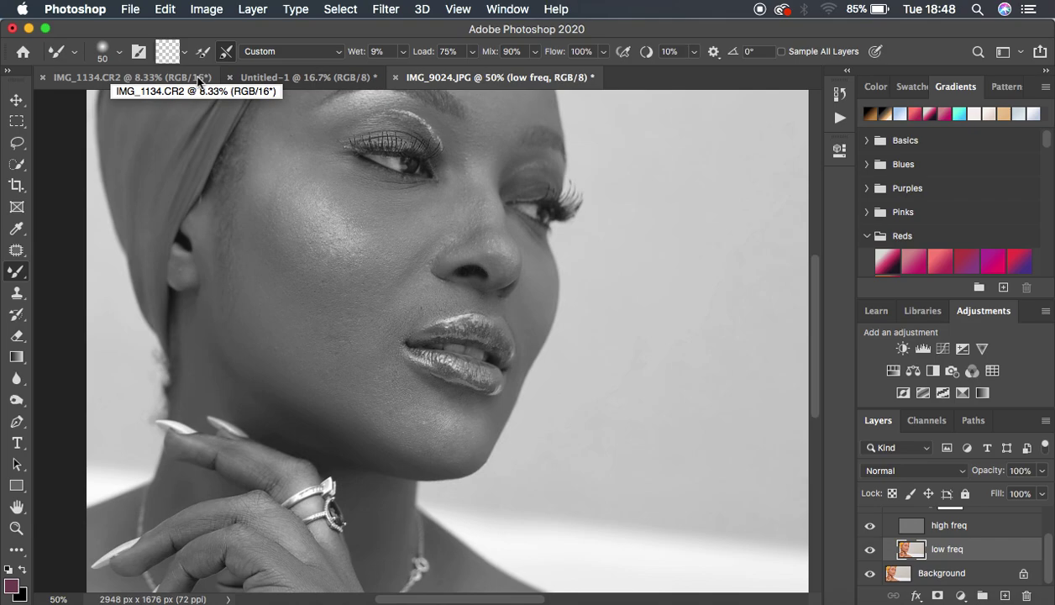
left_click(184, 51)
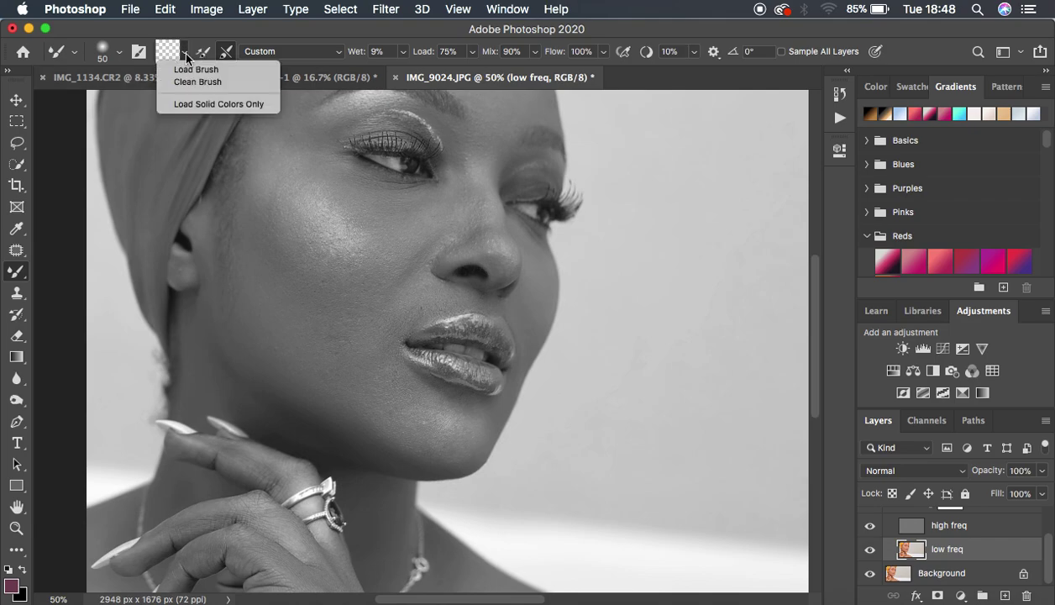
left_click(194, 83)
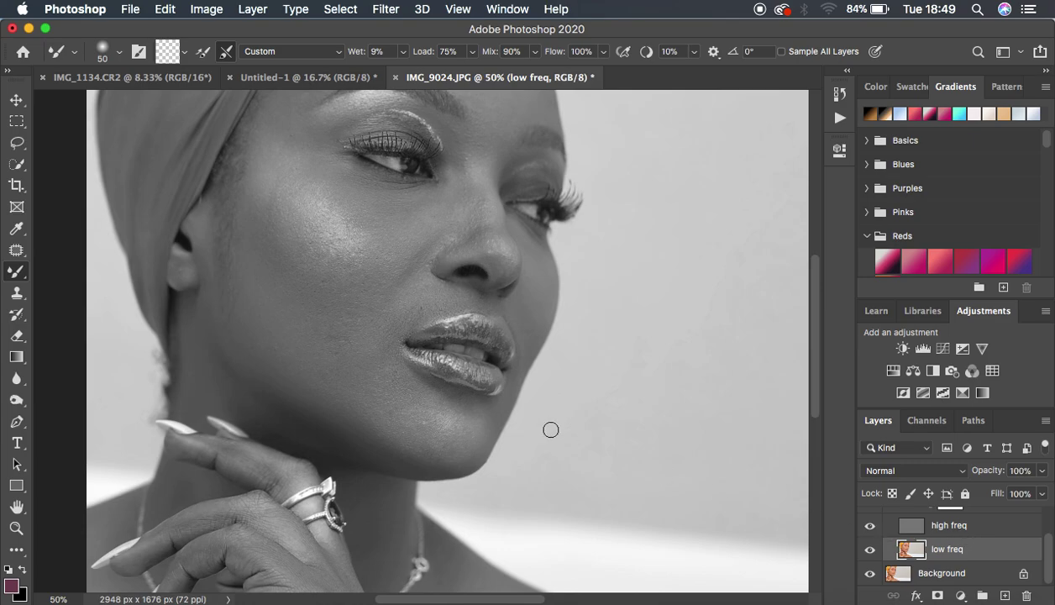
Step: At brush size 175, blend the cheek skin tones down toward the chin
key("bracketright")
key("bracketright")
key("bracketright")
mouse_move(261, 231)
left_mouse_down()
mouse_move(288, 283)
mouse_move(262, 235)
mouse_move(323, 321)
mouse_move(345, 315)
mouse_move(290, 275)
mouse_move(259, 176)
left_mouse_up()
mouse_move(258, 282)
left_mouse_down()
mouse_move(307, 348)
mouse_move(342, 358)
mouse_move(283, 322)
mouse_move(254, 235)
mouse_move(251, 252)
left_mouse_up()
mouse_move(287, 339)
left_mouse_down()
mouse_move(284, 350)
mouse_move(344, 390)
mouse_move(433, 426)
mouse_move(424, 428)
left_mouse_up()
mouse_move(344, 346)
left_mouse_down()
mouse_move(330, 313)
mouse_move(339, 320)
mouse_move(287, 272)
mouse_move(255, 189)
left_mouse_up()
Step: At size 125, smooth the cheek, lower cheek, jaw, temple and under-eye tones
key("bracketleft")
key("bracketleft")
mouse_move(300, 225)
left_mouse_down()
mouse_move(355, 252)
mouse_move(369, 217)
mouse_move(293, 160)
left_mouse_up()
mouse_move(281, 211)
left_mouse_down()
mouse_move(278, 222)
mouse_move(267, 168)
left_mouse_up()
left_click_drag(371, 205, 391, 256)
mouse_move(361, 312)
left_mouse_down()
mouse_move(370, 323)
mouse_move(346, 332)
mouse_move(308, 311)
mouse_move(334, 343)
left_mouse_up()
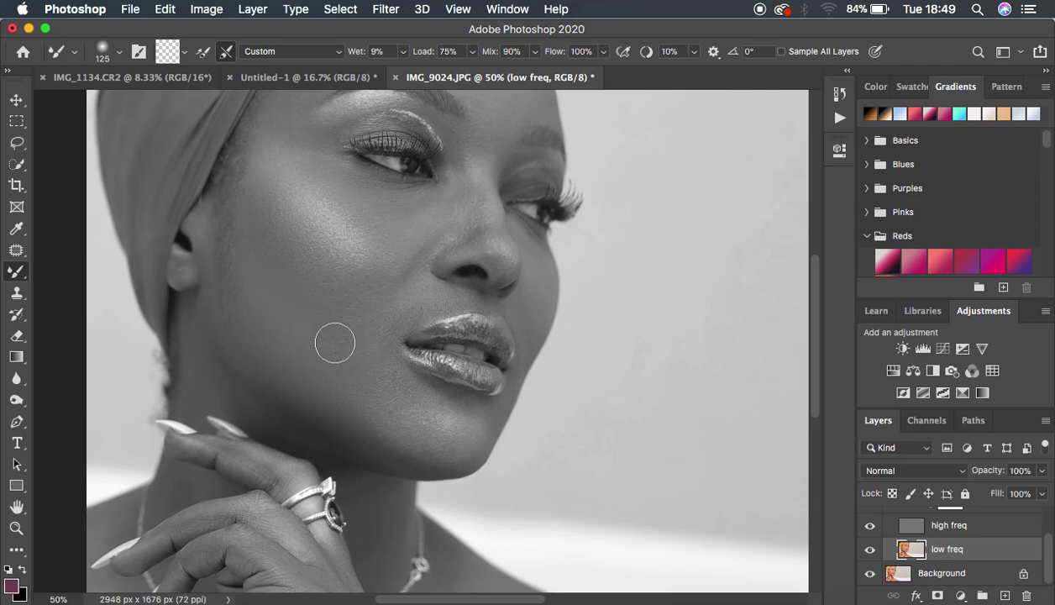
left_click_drag(396, 290, 390, 304)
mouse_move(252, 310)
left_mouse_down()
mouse_move(276, 357)
mouse_move(258, 285)
left_mouse_up()
mouse_move(260, 220)
left_mouse_down()
mouse_move(271, 188)
mouse_move(263, 166)
left_mouse_up()
left_click_drag(404, 206, 366, 206)
scroll(952, 539, "up", 2)
Step: Compare in colour by toggling Black & White and FREQ SEP, dab the chin, restore greyscale
left_click(870, 540)
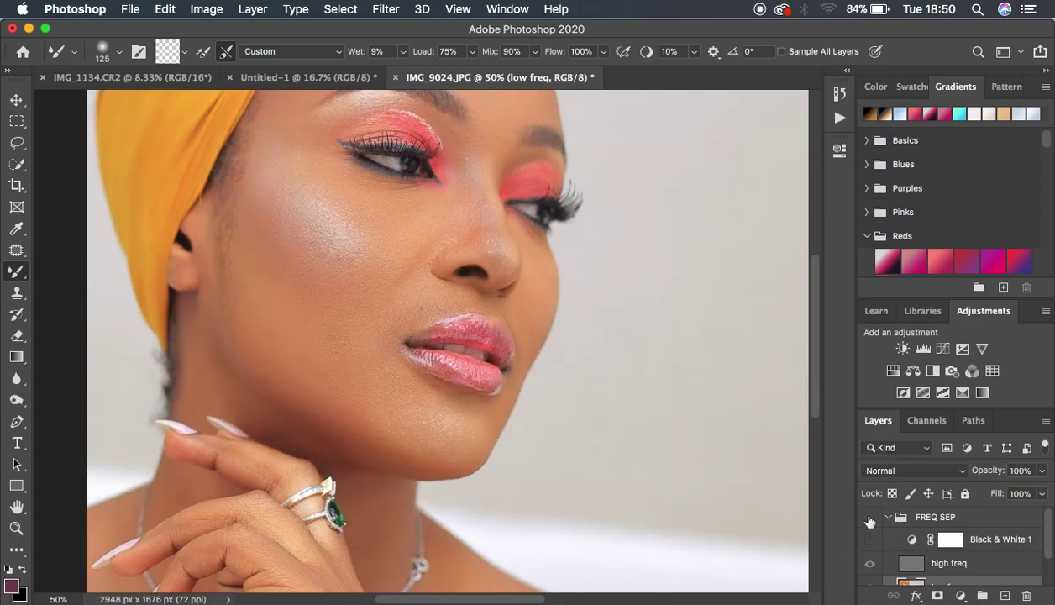
left_click(870, 517)
left_click(394, 378)
left_click(870, 540)
Step: Blend the temple skin into the cheek with dabs and upward strokes
left_click(278, 141)
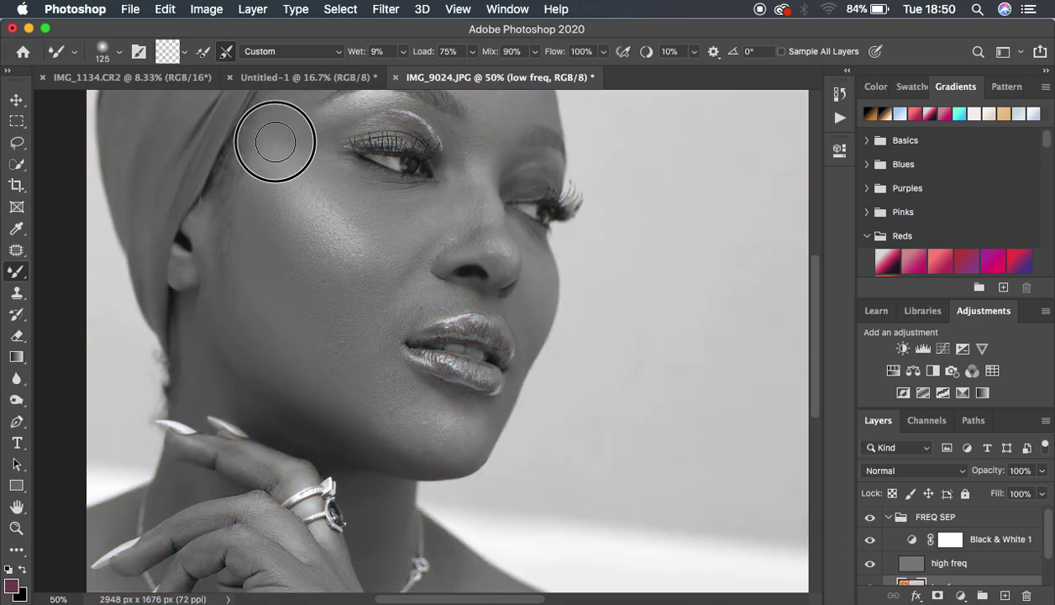
left_click(260, 164)
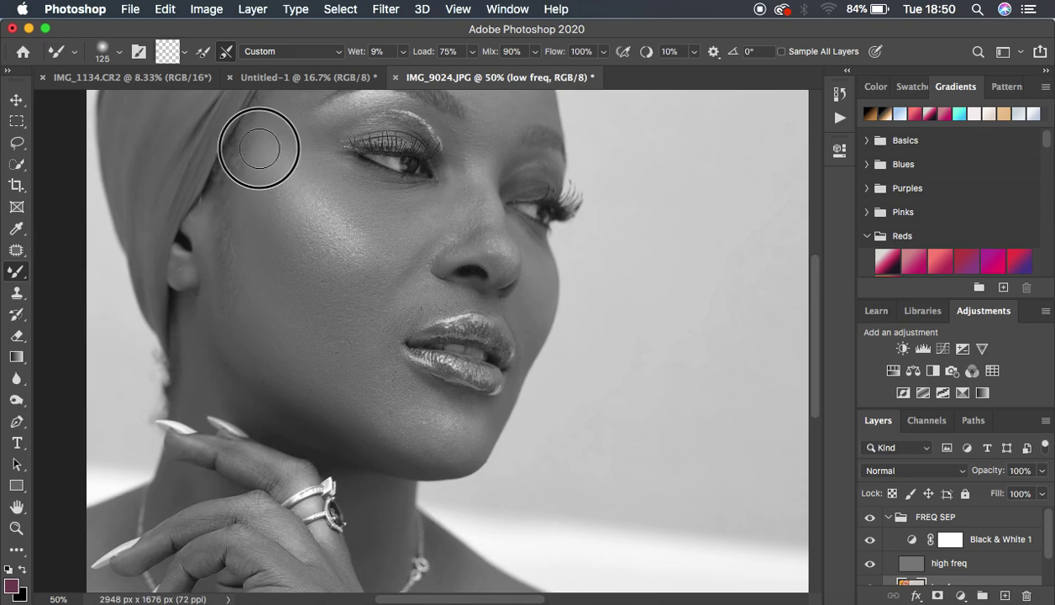
mouse_move(268, 198)
left_mouse_down()
mouse_move(254, 200)
mouse_move(262, 139)
left_mouse_up()
left_click_drag(369, 208, 306, 155)
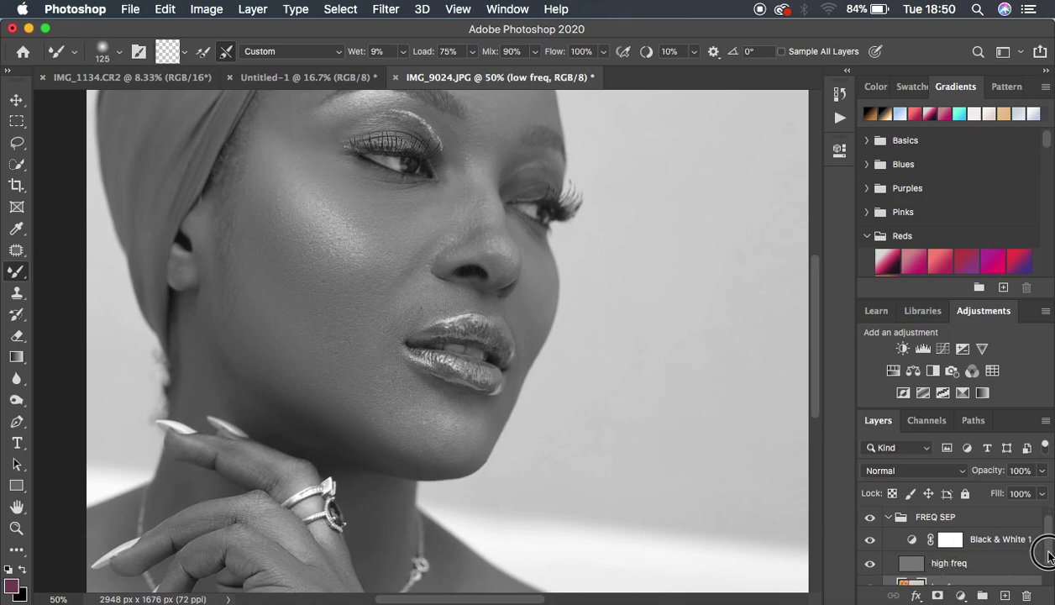
scroll(1041, 550, "down", 1)
Step: Smooth the nose bridge, cheek beside the nose, jaw and skin below the eye
mouse_move(411, 206)
left_mouse_down()
mouse_move(413, 232)
mouse_move(427, 225)
mouse_move(428, 199)
left_mouse_up()
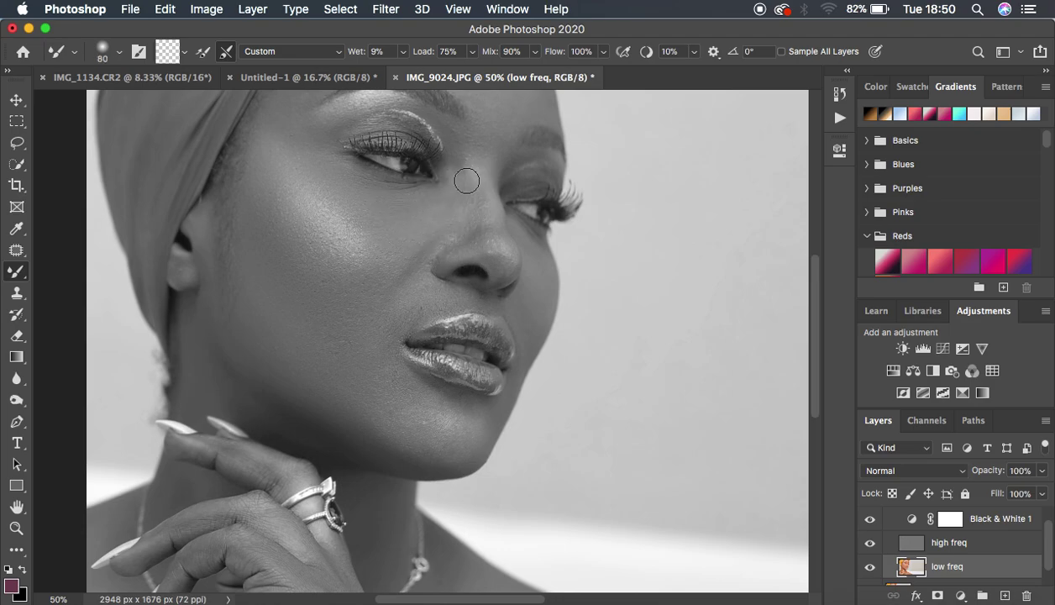
mouse_move(460, 188)
left_mouse_down()
mouse_move(477, 216)
mouse_move(466, 165)
mouse_move(479, 216)
mouse_move(470, 183)
mouse_move(466, 235)
mouse_move(456, 216)
mouse_move(465, 168)
mouse_move(477, 232)
mouse_move(475, 219)
mouse_move(449, 217)
mouse_move(450, 204)
mouse_move(423, 227)
mouse_move(448, 206)
mouse_move(467, 144)
mouse_move(482, 160)
mouse_move(493, 221)
mouse_move(485, 174)
mouse_move(502, 246)
left_mouse_up()
left_click_drag(537, 288, 516, 336)
mouse_move(436, 295)
left_mouse_down()
mouse_move(412, 299)
mouse_move(384, 365)
mouse_move(400, 417)
mouse_move(454, 452)
mouse_move(463, 424)
mouse_move(479, 422)
left_mouse_up()
left_click_drag(335, 391, 262, 348)
left_click_drag(475, 202, 417, 205)
scroll(519, 202, "up", 3)
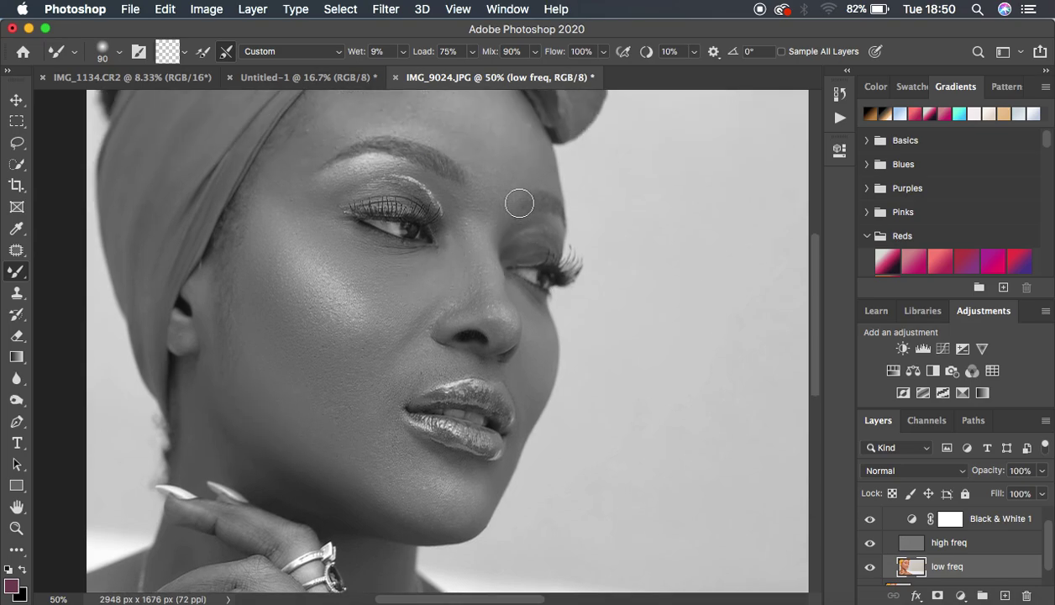
Step: At brush size 150 and 50% zoom, smooth the forehead and down the temple
key("bracketright")
key("bracketright")
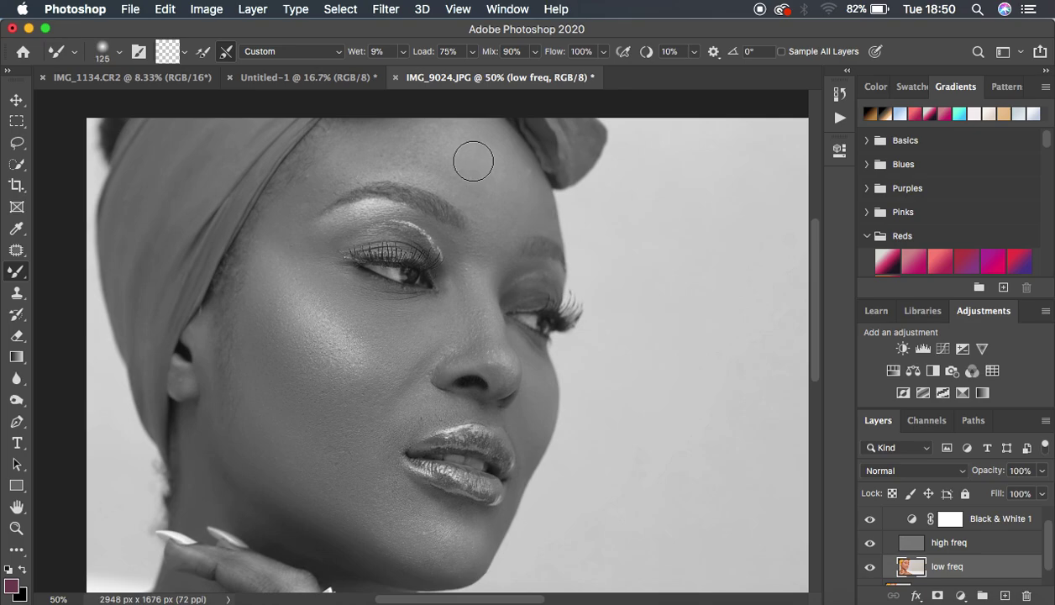
key("super+equal")
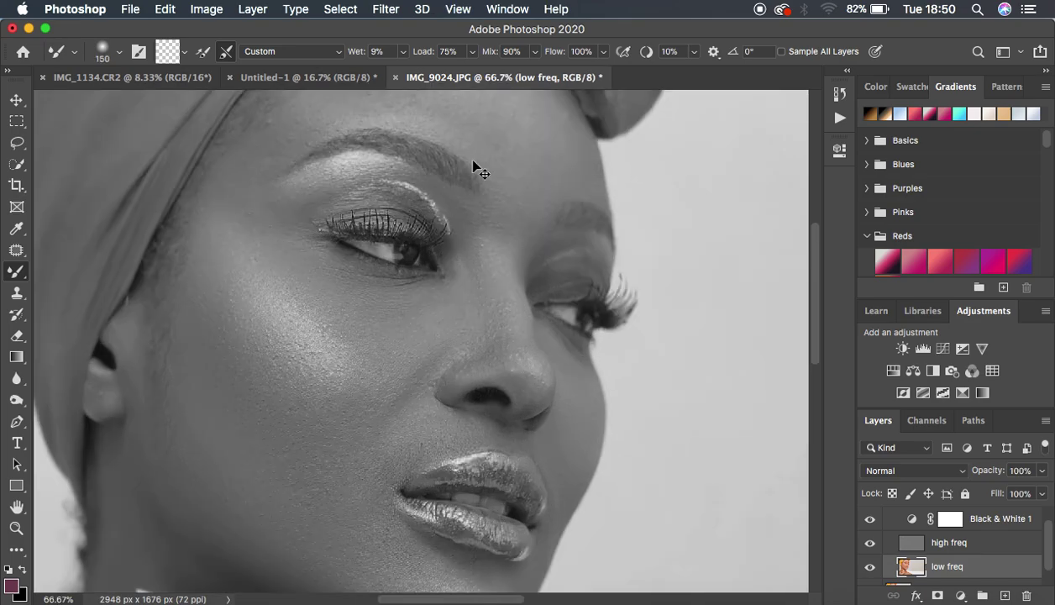
key("super+equal")
key("super+minus")
key("super+minus")
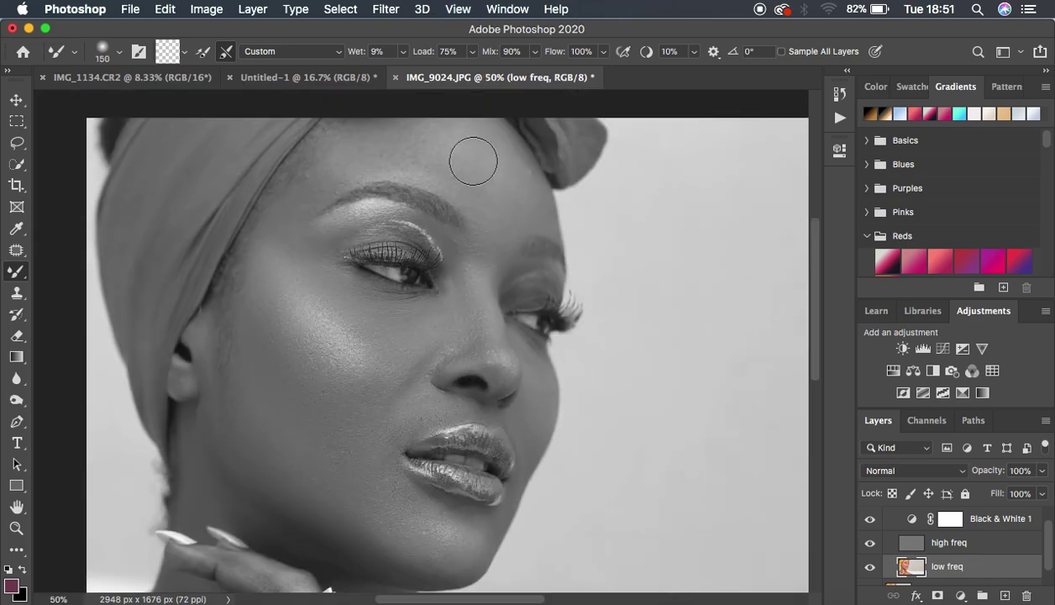
mouse_move(497, 160)
left_mouse_down()
mouse_move(494, 141)
mouse_move(513, 186)
left_mouse_up()
mouse_move(449, 161)
left_mouse_down()
mouse_move(440, 161)
mouse_move(492, 161)
mouse_move(478, 165)
mouse_move(522, 205)
left_mouse_up()
mouse_move(443, 154)
left_mouse_down()
mouse_move(373, 141)
mouse_move(301, 179)
mouse_move(266, 282)
left_mouse_up()
Step: At 33.3% zoom, smooth the skin tones around the chin
key("super+minus")
key("super+minus")
key("super+equal")
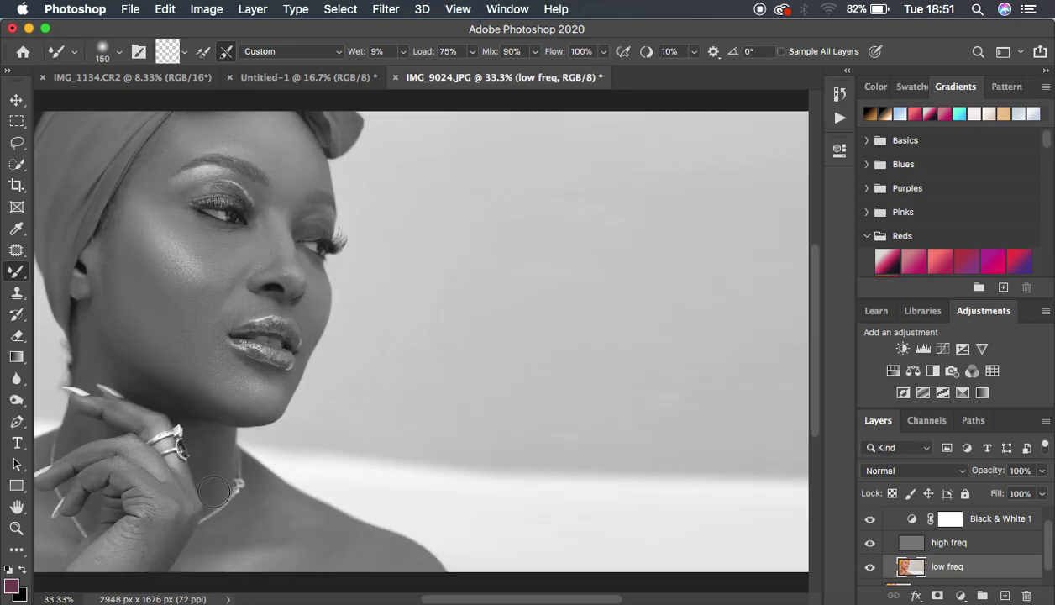
mouse_move(202, 381)
left_mouse_down()
mouse_move(212, 376)
mouse_move(201, 383)
left_mouse_up()
scroll(228, 445, "left", 5)
scroll(229, 444, "down", 2)
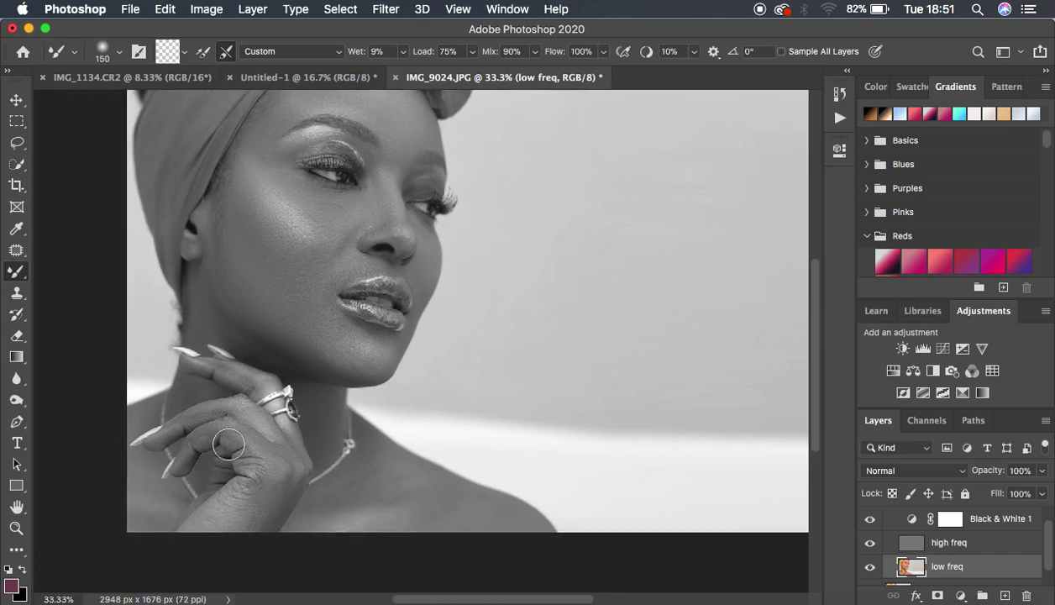
Step: At brush size 200, smooth the shoulder, neck base and back of the hand
key("bracketright")
key("bracketright")
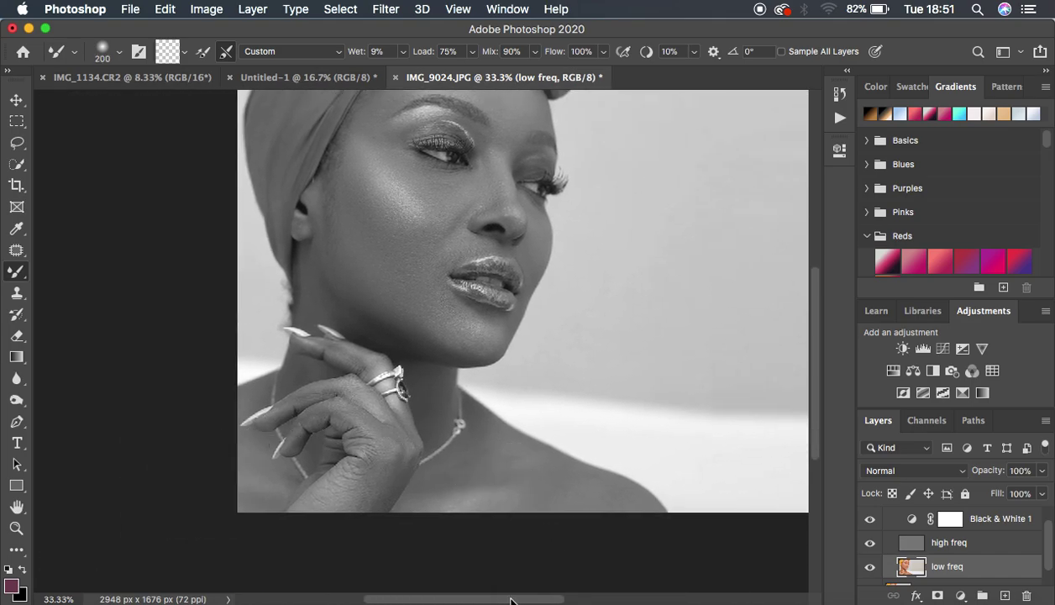
mouse_move(487, 476)
left_mouse_down()
mouse_move(469, 483)
mouse_move(520, 464)
mouse_move(579, 489)
mouse_move(591, 510)
left_mouse_up()
mouse_move(472, 499)
left_mouse_down()
mouse_move(388, 502)
mouse_move(363, 487)
left_mouse_up()
left_click_drag(263, 479, 258, 472)
mouse_move(314, 412)
left_mouse_down()
mouse_move(355, 417)
mouse_move(391, 440)
mouse_move(391, 467)
mouse_move(336, 510)
mouse_move(328, 494)
left_mouse_up()
scroll(993, 534, "up", 1)
Step: Hide the Black & White adjustment and toggle FREQ SEP to compare in colour
left_click(870, 540)
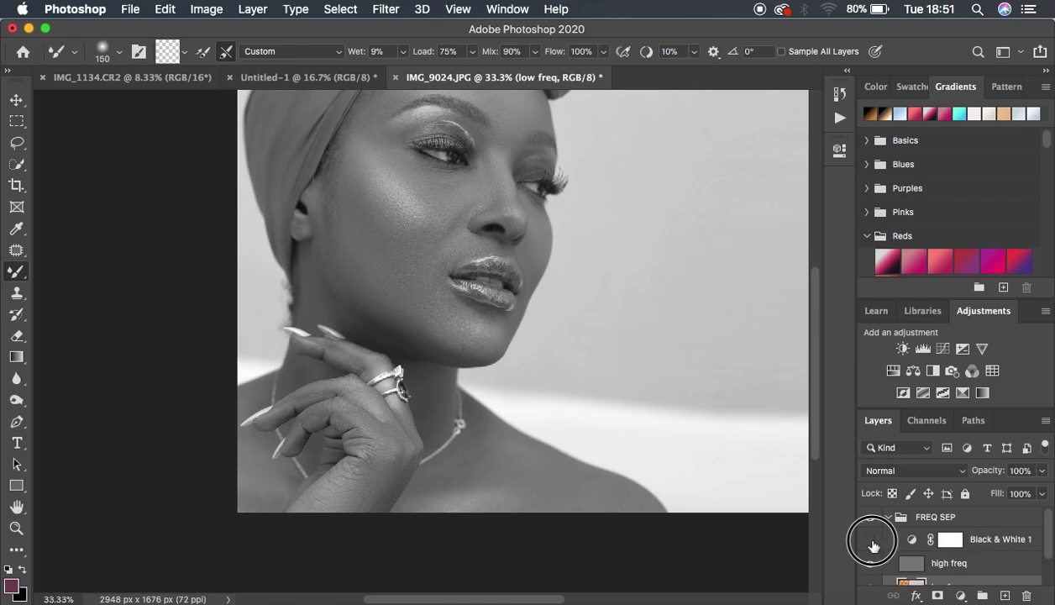
left_click(870, 517)
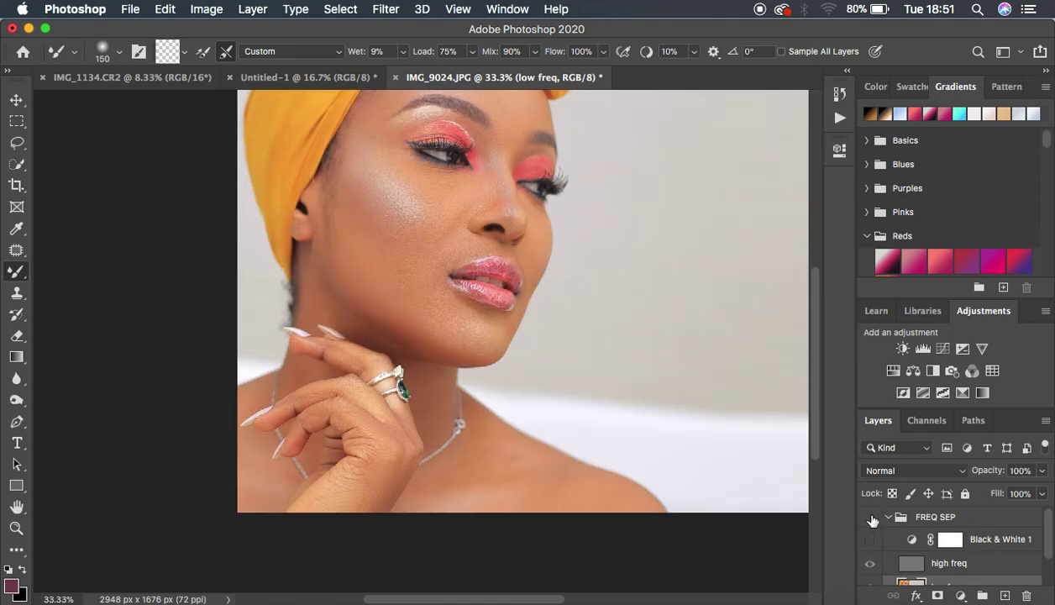
left_click(871, 518)
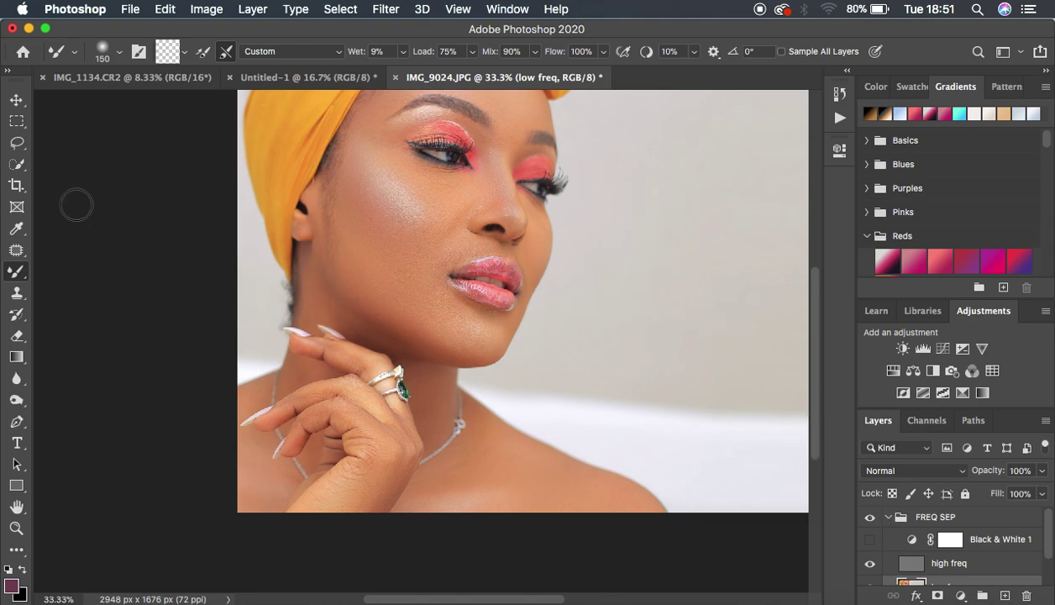
Step: With the Lasso at 66.7% zoom, start outlining a cheek patch
left_click(16, 144)
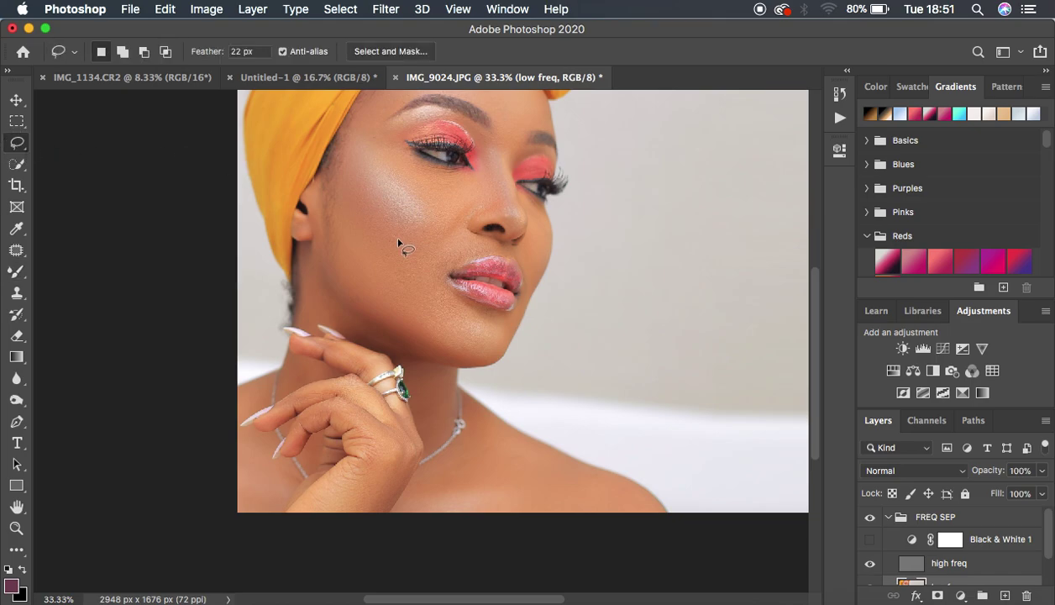
key("super+plus")
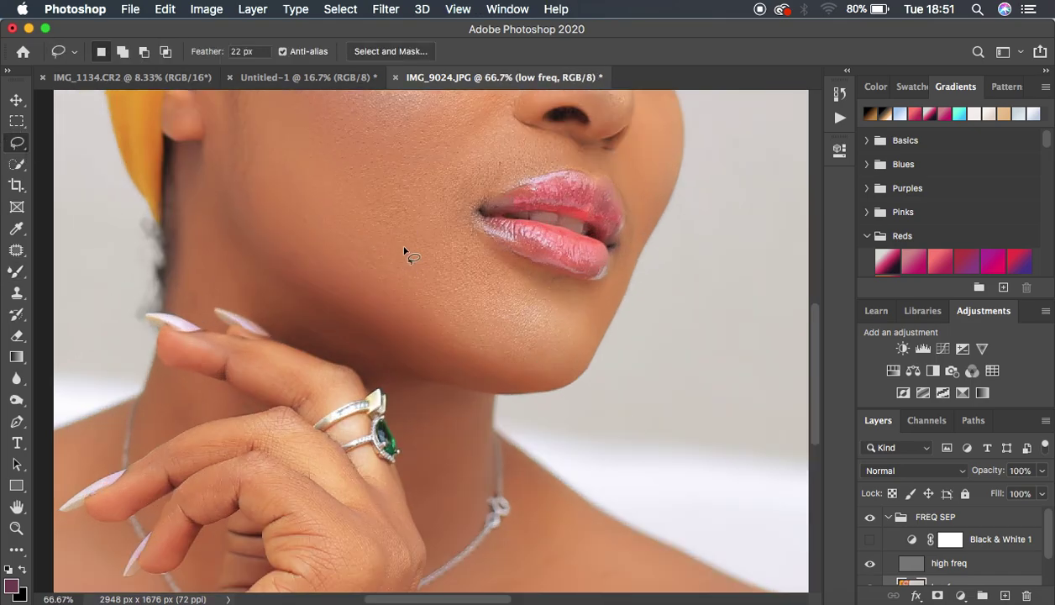
scroll(454, 211, "up", 3)
scroll(453, 217, "up", 2)
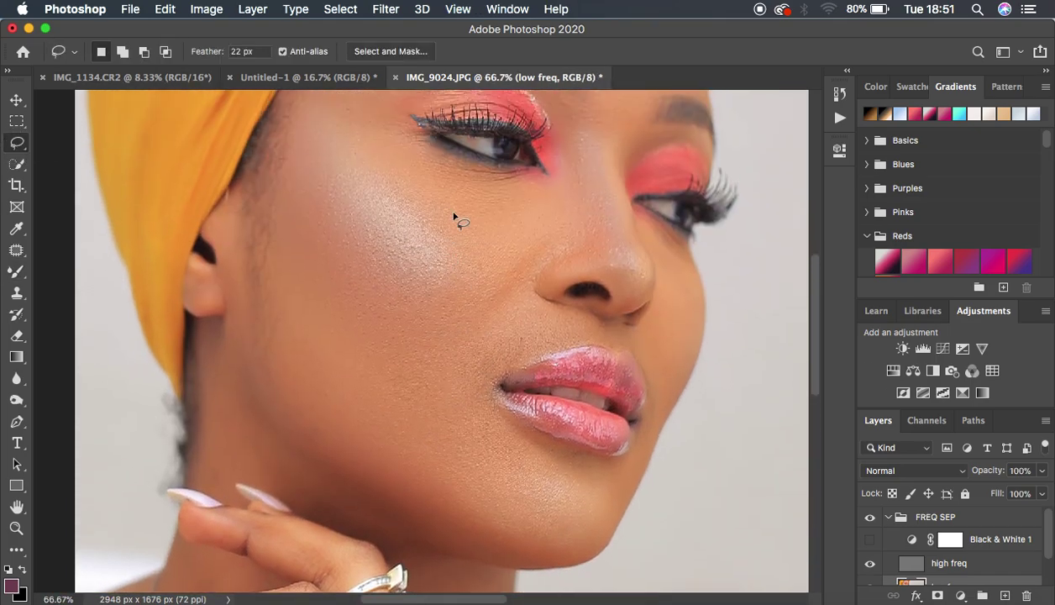
mouse_move(280, 177)
left_mouse_down()
mouse_move(263, 244)
mouse_move(281, 313)
mouse_move(428, 445)
mouse_move(468, 440)
mouse_move(499, 380)
mouse_move(455, 347)
left_mouse_up()
Step: Apply an 18-pixel Gaussian Blur to the lassoed cheek, deselect, and start outlining the upper cheek
mouse_move(396, 286)
left_mouse_down()
mouse_move(360, 267)
mouse_move(301, 184)
left_mouse_up()
left_click(386, 9)
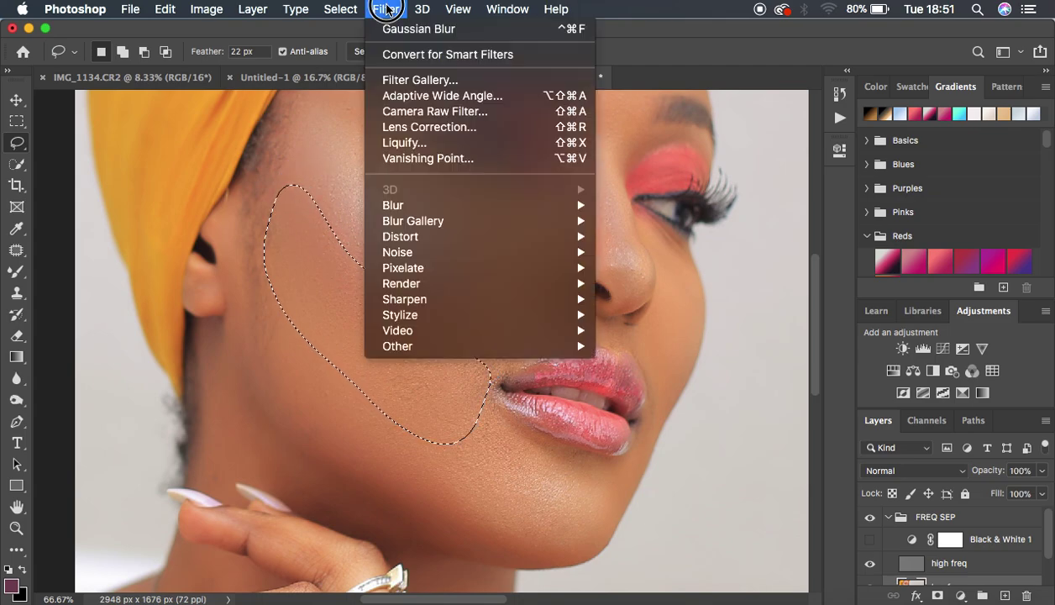
mouse_move(501, 205)
left_click(689, 268)
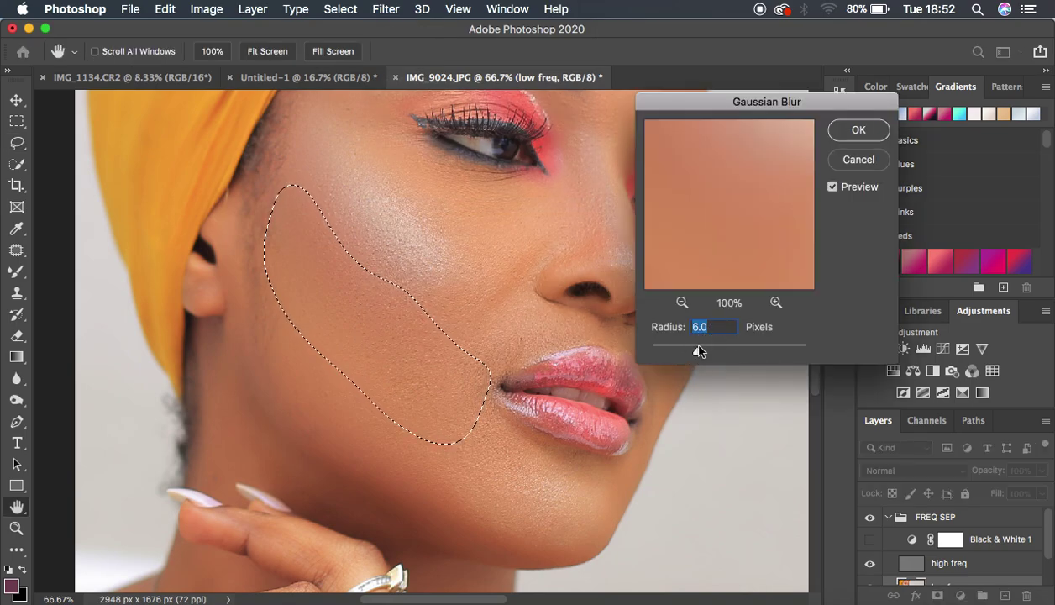
left_click_drag(697, 356, 719, 358)
type("6")
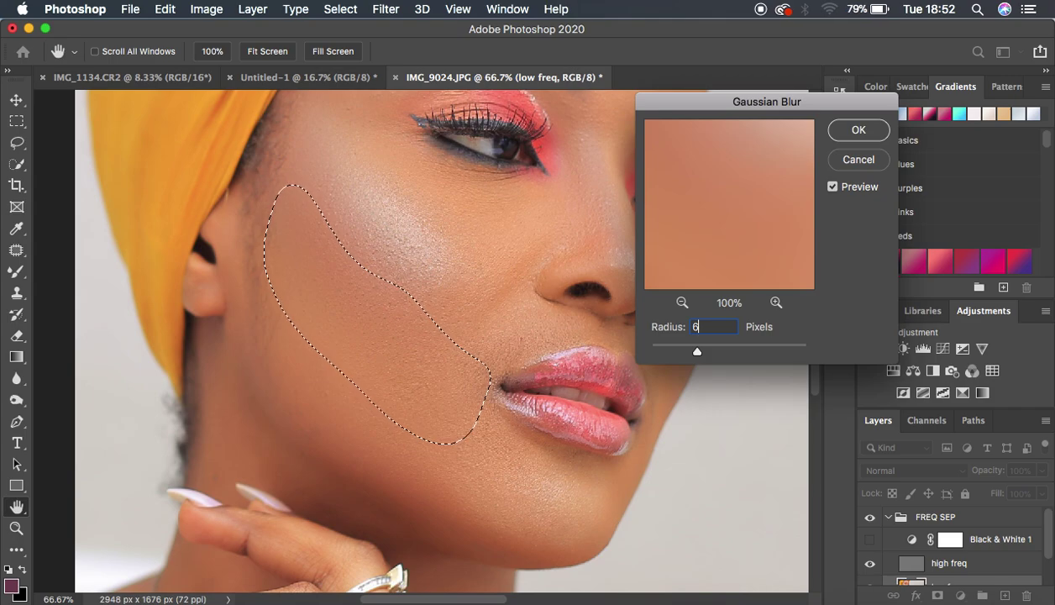
type("18")
left_click(855, 131)
key("ctrl+d")
mouse_move(309, 110)
left_mouse_down()
mouse_move(430, 250)
mouse_move(526, 252)
mouse_move(552, 189)
mouse_move(494, 181)
mouse_move(329, 102)
left_mouse_up()
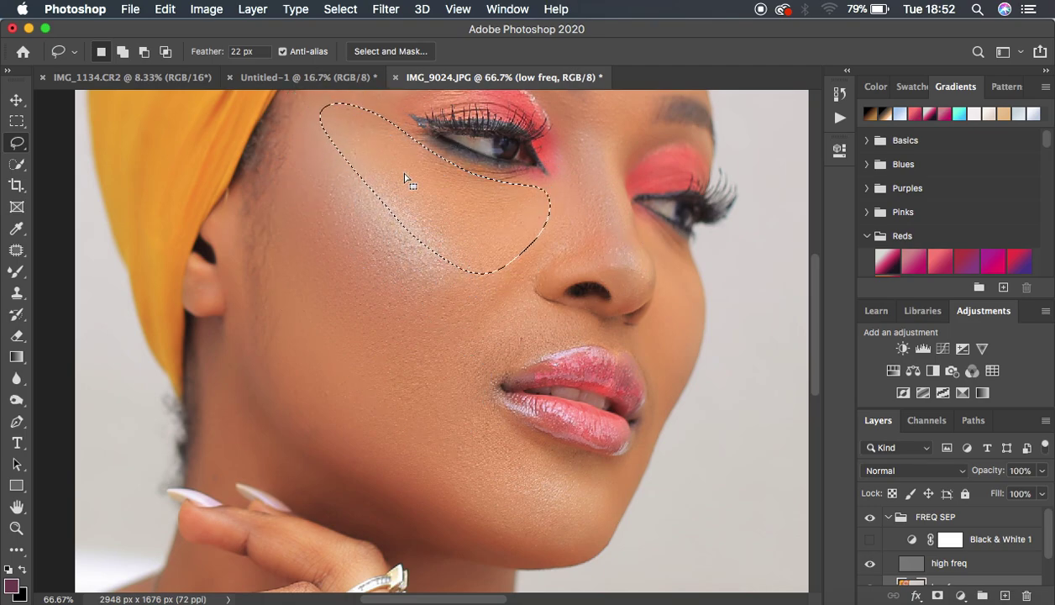
Step: Gaussian-blur the upper cheek under the eye and the cheek beside the nose
right_click(413, 175)
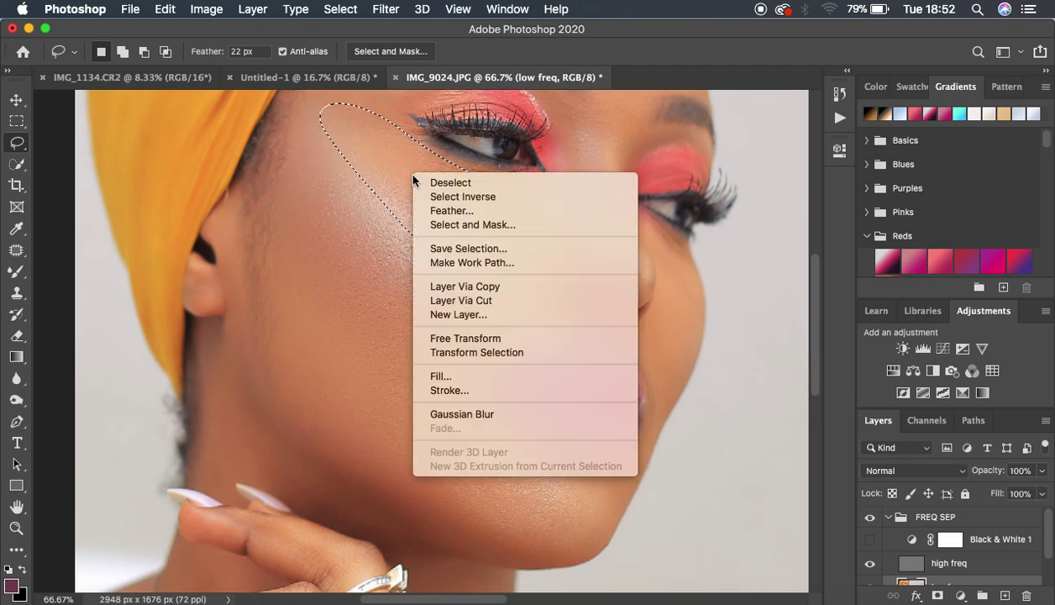
left_click(491, 412)
key("ctrl+d")
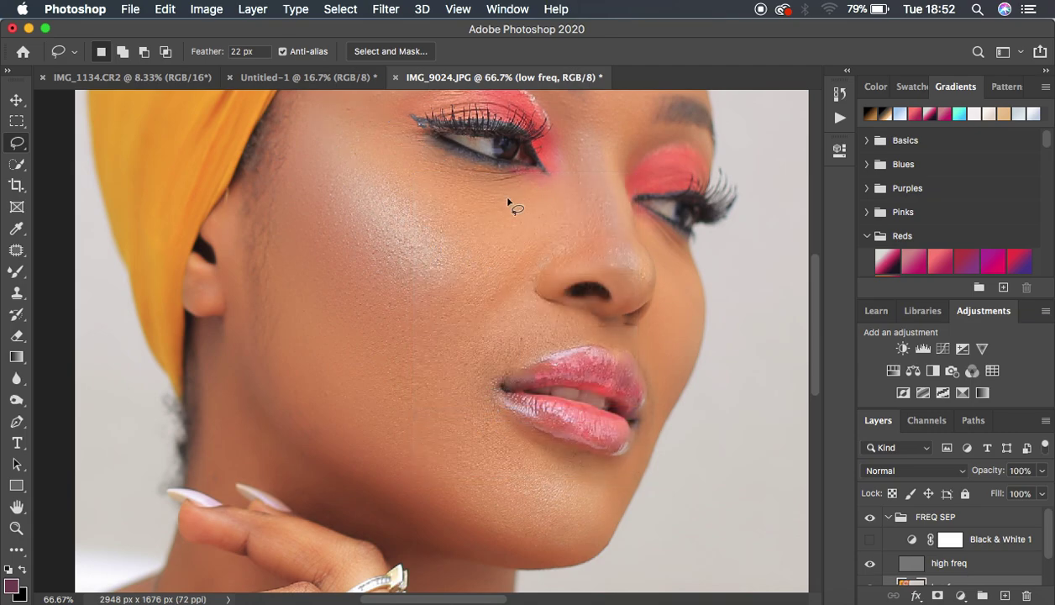
mouse_move(548, 176)
left_mouse_down()
mouse_move(487, 245)
mouse_move(444, 317)
mouse_move(451, 392)
mouse_move(495, 378)
mouse_move(574, 215)
mouse_move(550, 179)
left_mouse_up()
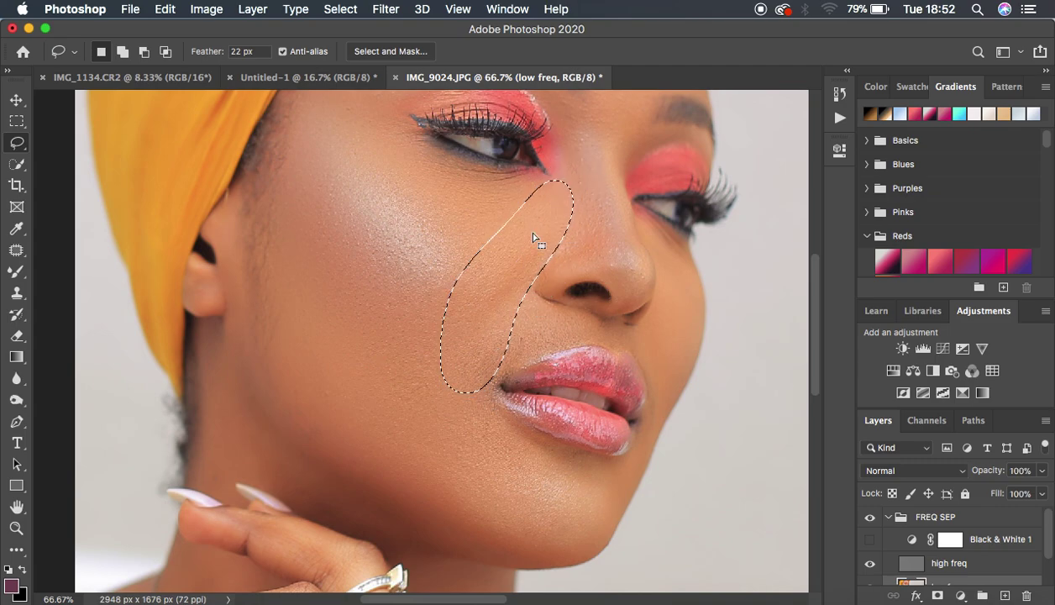
right_click(529, 232)
left_click(580, 467)
key("ctrl+d")
Step: Lasso and Gaussian-blur the chin patch and the lower cheek toward the ear
mouse_move(458, 401)
left_mouse_down()
mouse_move(427, 426)
mouse_move(510, 539)
mouse_move(555, 501)
mouse_move(536, 437)
mouse_move(495, 393)
mouse_move(479, 394)
left_mouse_up()
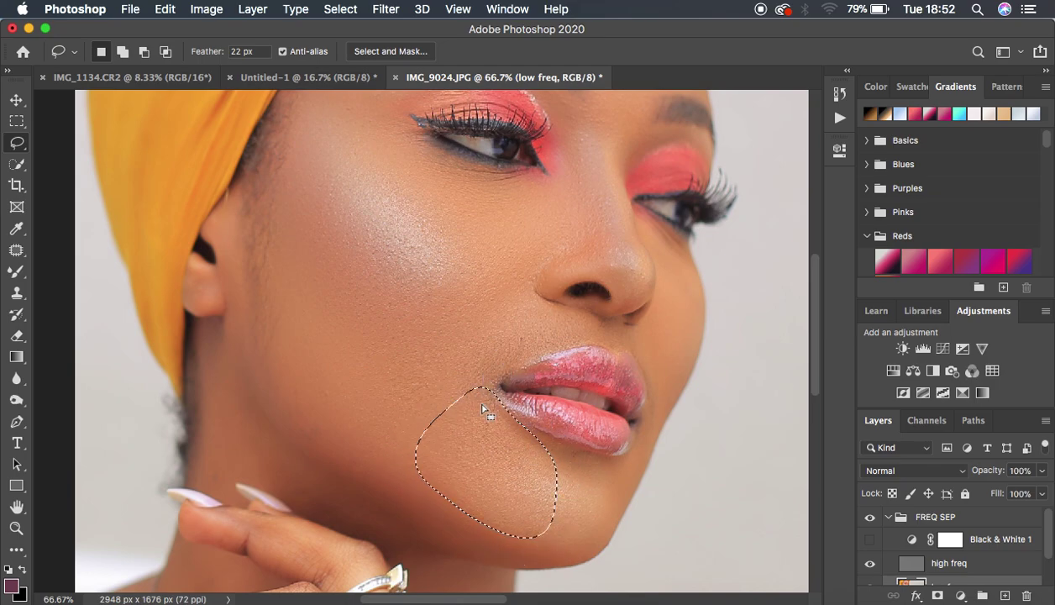
right_click(479, 446)
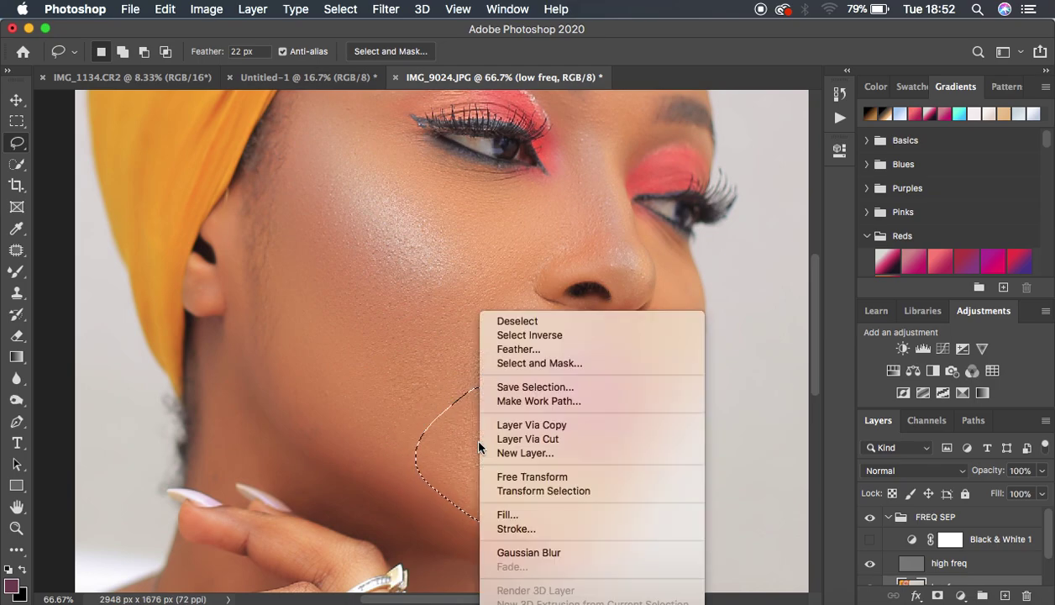
left_click(555, 552)
key("ctrl+d")
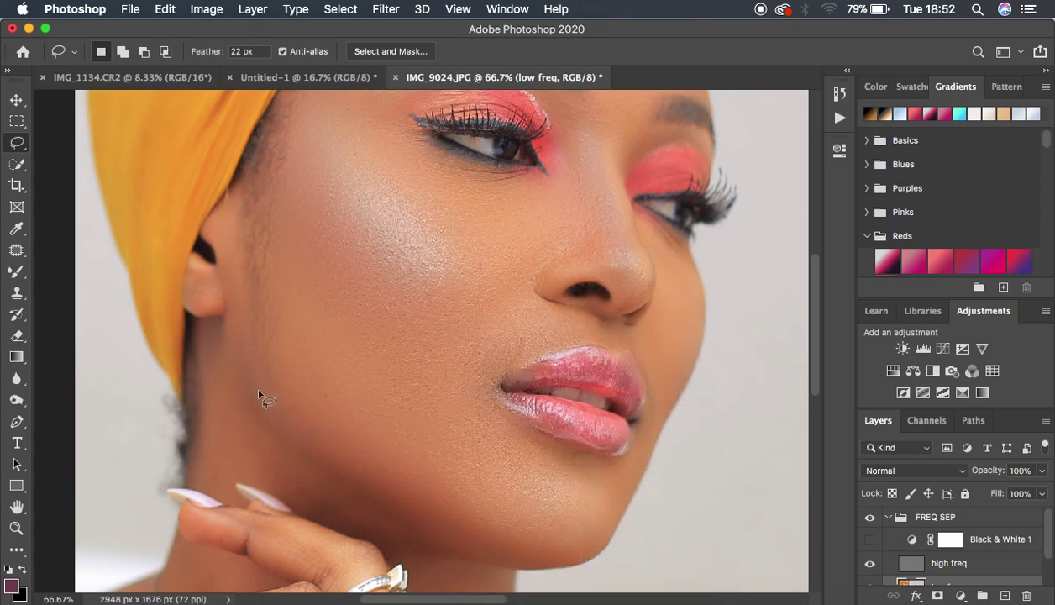
mouse_move(275, 367)
left_mouse_down()
mouse_move(275, 409)
mouse_move(318, 456)
mouse_move(381, 480)
mouse_move(298, 264)
mouse_move(279, 296)
mouse_move(273, 384)
left_mouse_up()
right_click(319, 404)
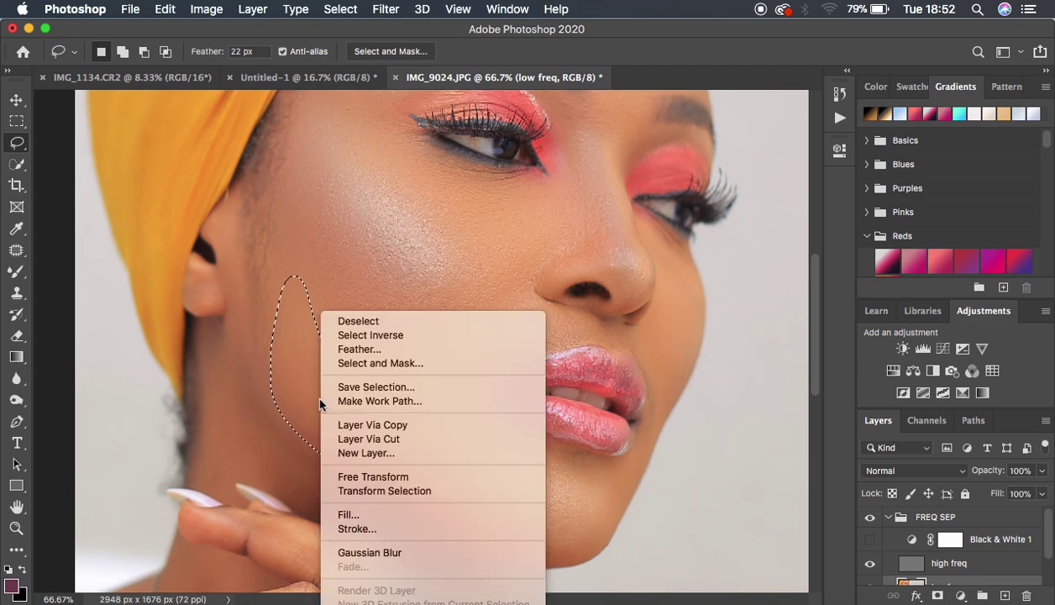
left_click(414, 553)
key("ctrl+d")
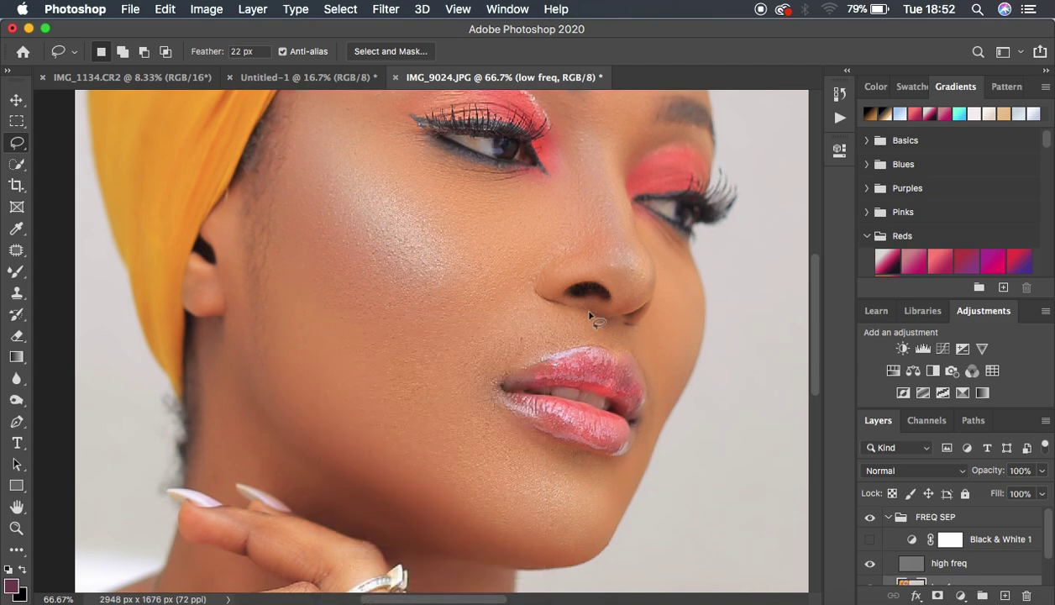
Step: Lasso the forehead above the brow, Gaussian-blur it and deselect
scroll(592, 318, "up", 3)
scroll(592, 318, "up", 4)
mouse_move(401, 145)
left_mouse_down()
mouse_move(366, 171)
mouse_move(316, 253)
mouse_move(362, 255)
mouse_move(433, 203)
mouse_move(471, 190)
mouse_move(571, 225)
mouse_move(612, 296)
mouse_move(639, 295)
mouse_move(683, 267)
mouse_move(679, 212)
mouse_move(650, 146)
mouse_move(612, 107)
mouse_move(555, 108)
mouse_move(427, 137)
left_mouse_up()
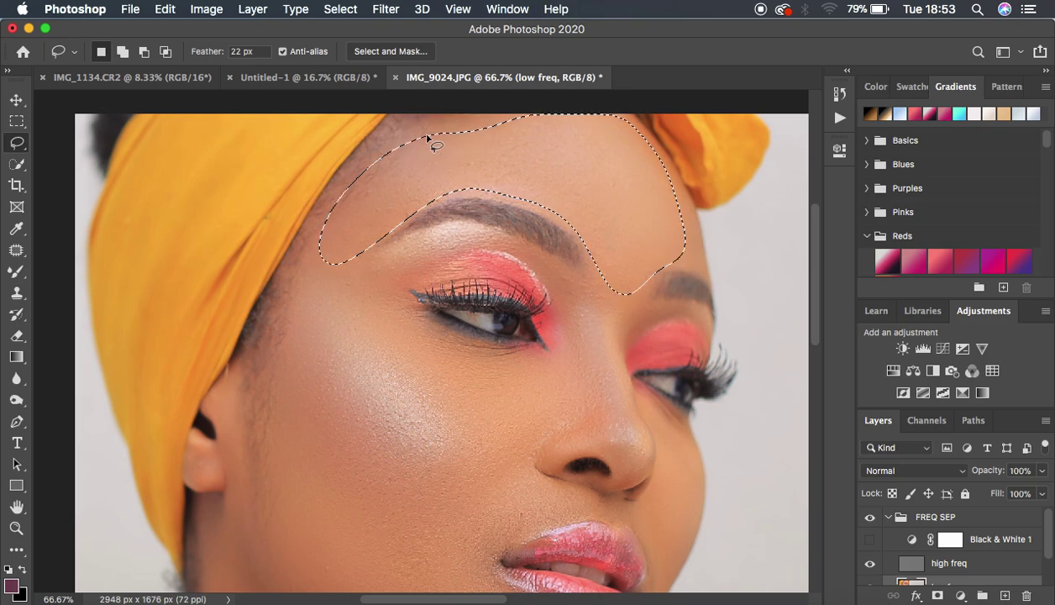
right_click(518, 158)
left_click(599, 392)
left_click(612, 388)
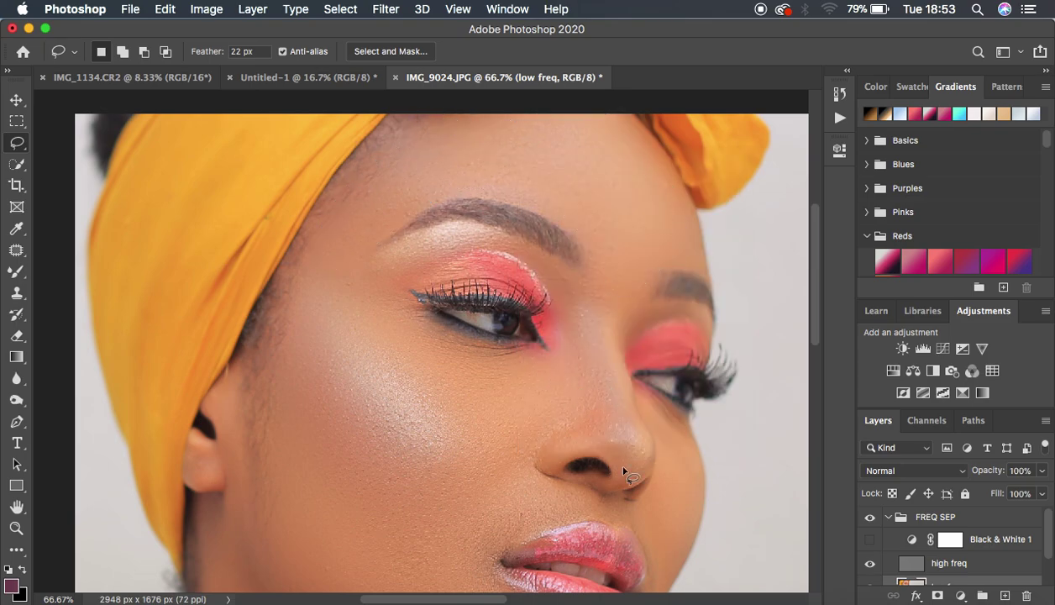
Step: Gaussian-blur the area between nose and upper lip, then review at 33.3% zoom
mouse_move(550, 485)
left_mouse_down()
mouse_move(488, 521)
mouse_move(504, 550)
mouse_move(593, 508)
mouse_move(558, 494)
left_mouse_up()
right_click(546, 511)
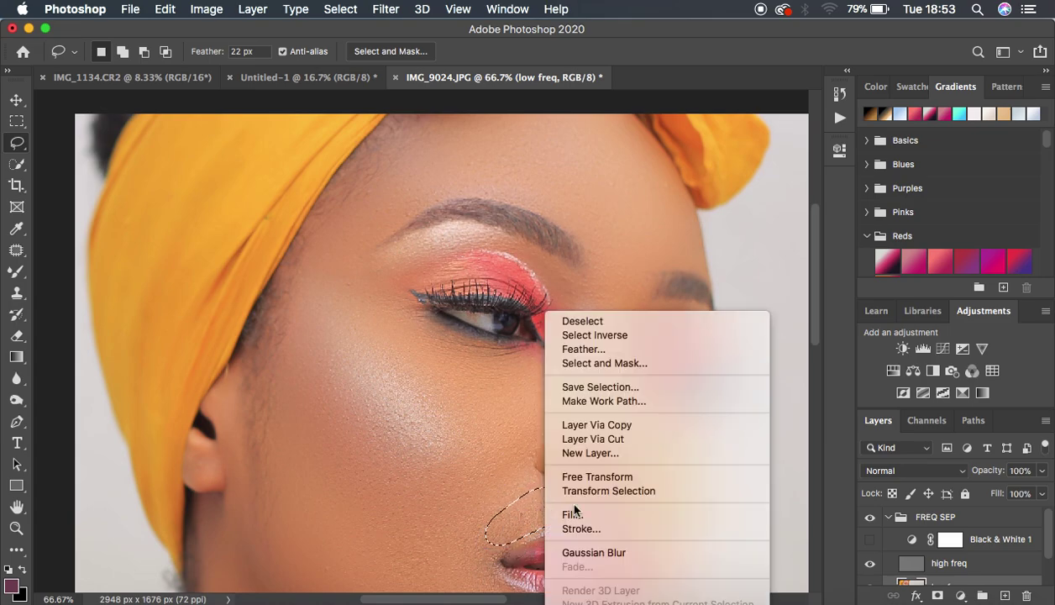
left_click(610, 541)
left_click(623, 544)
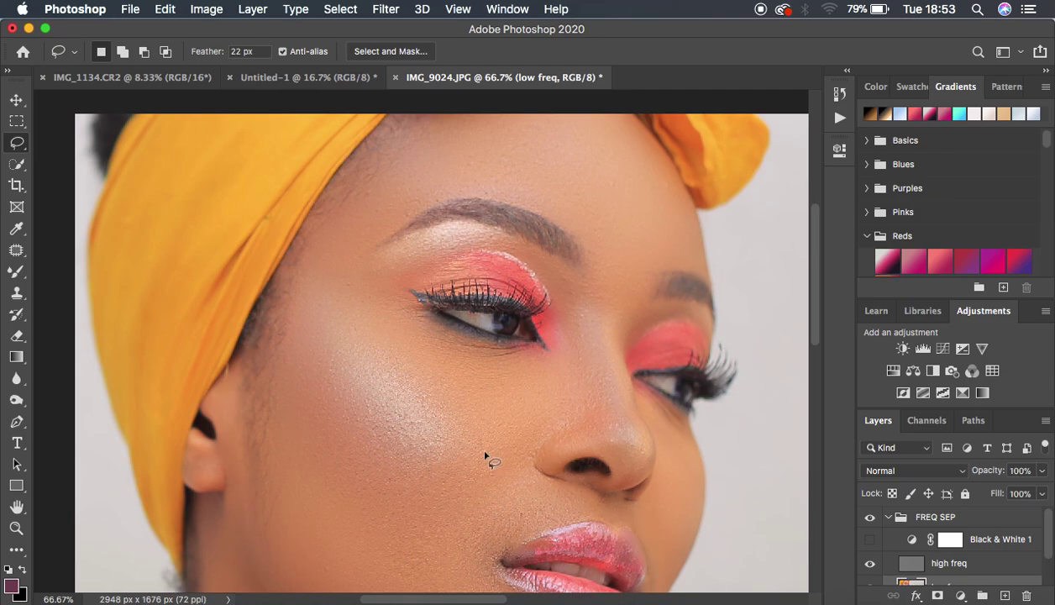
key("super+minus")
key("super+minus")
key("super+minus")
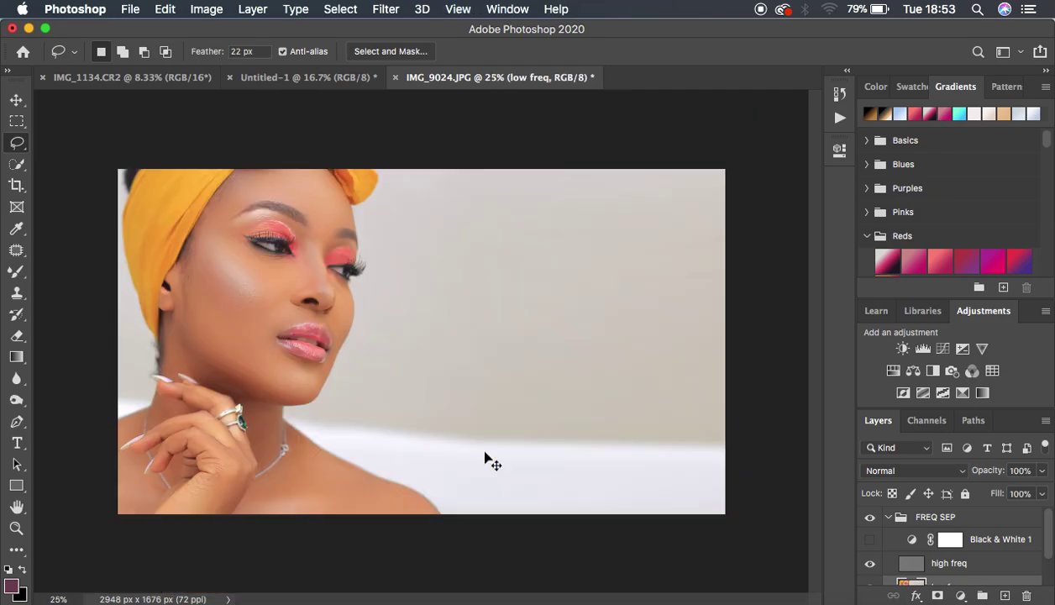
key("super+plus")
scroll(357, 404, "left", 10)
scroll(356, 404, "up", 2)
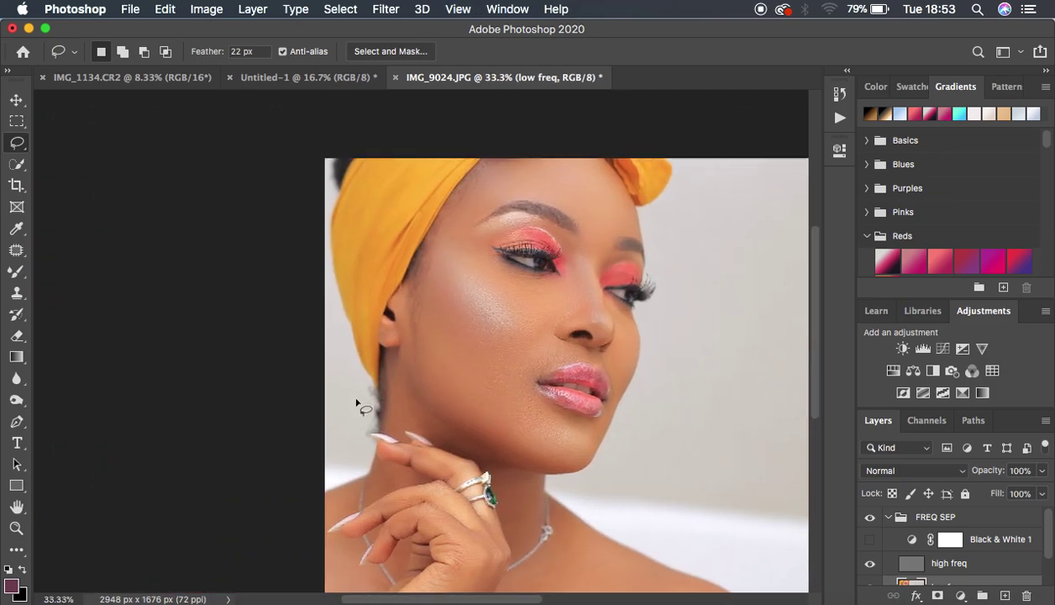
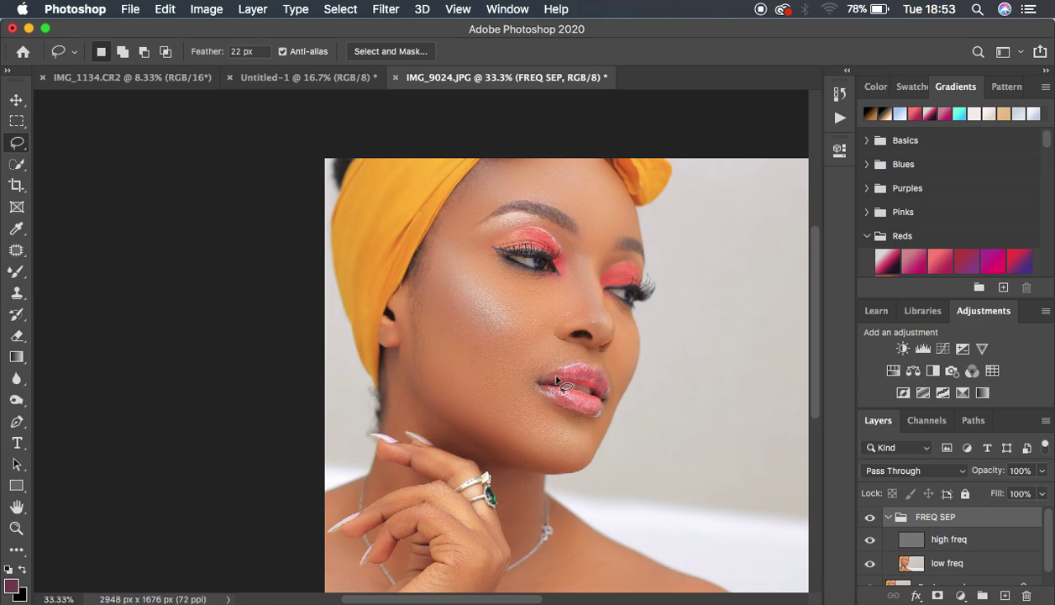
Step: Stamp visible layers into a new Layer 1 above FREQ SEP and clone the dark lip corner pinker
left_click(888, 518)
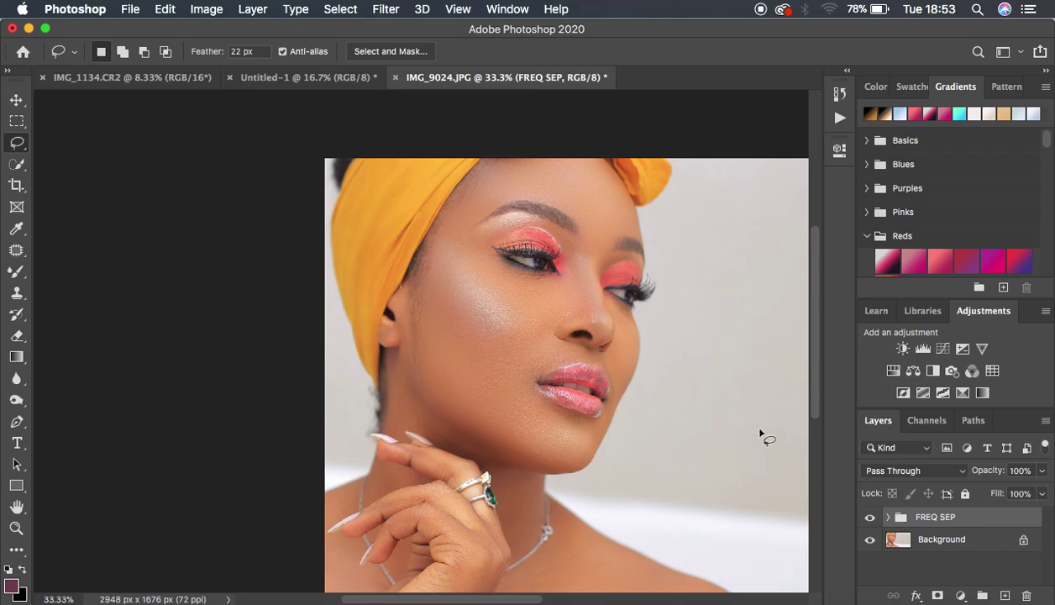
key("super+alt+shift+e")
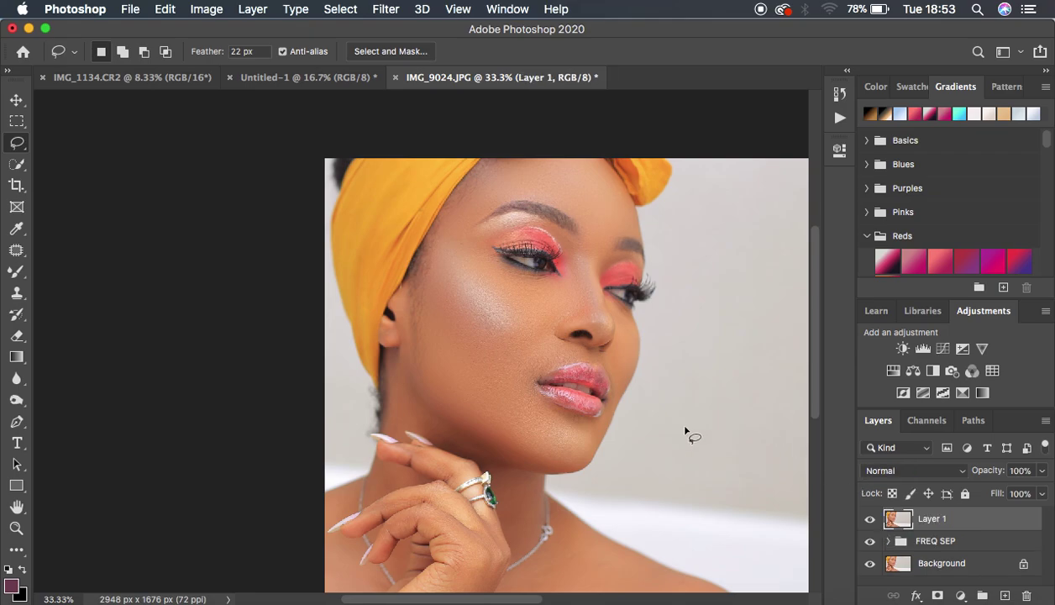
left_click(17, 292)
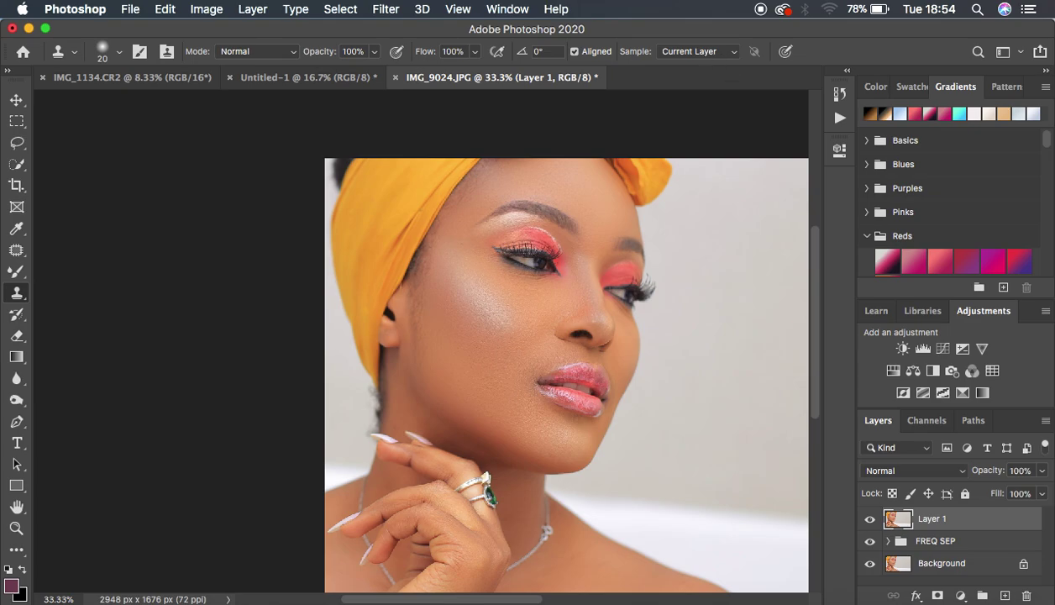
key("super+equal")
key("super+equal")
key("super+equal")
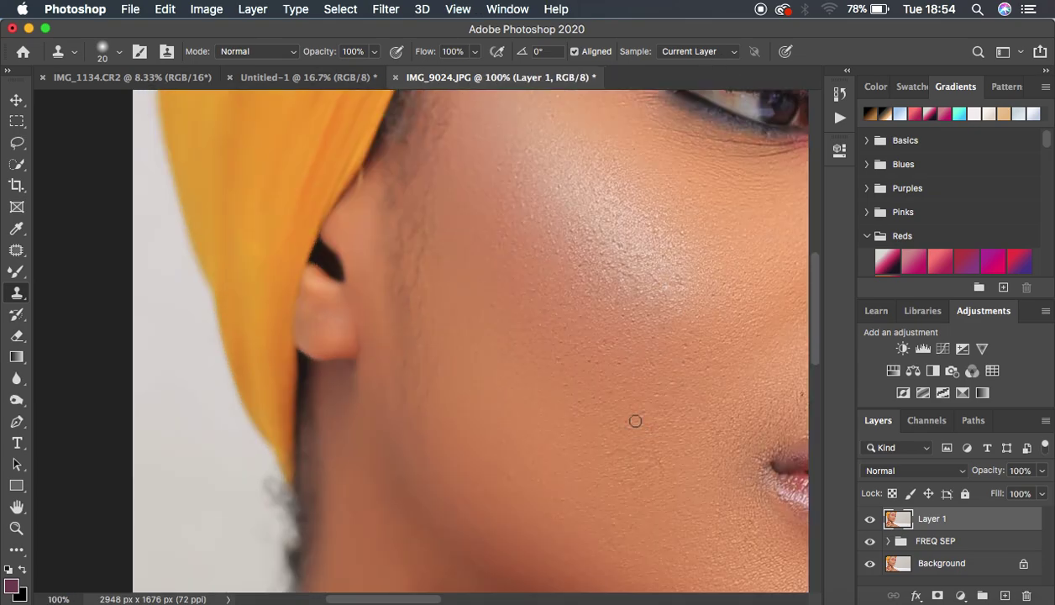
scroll(704, 420, "right", 10)
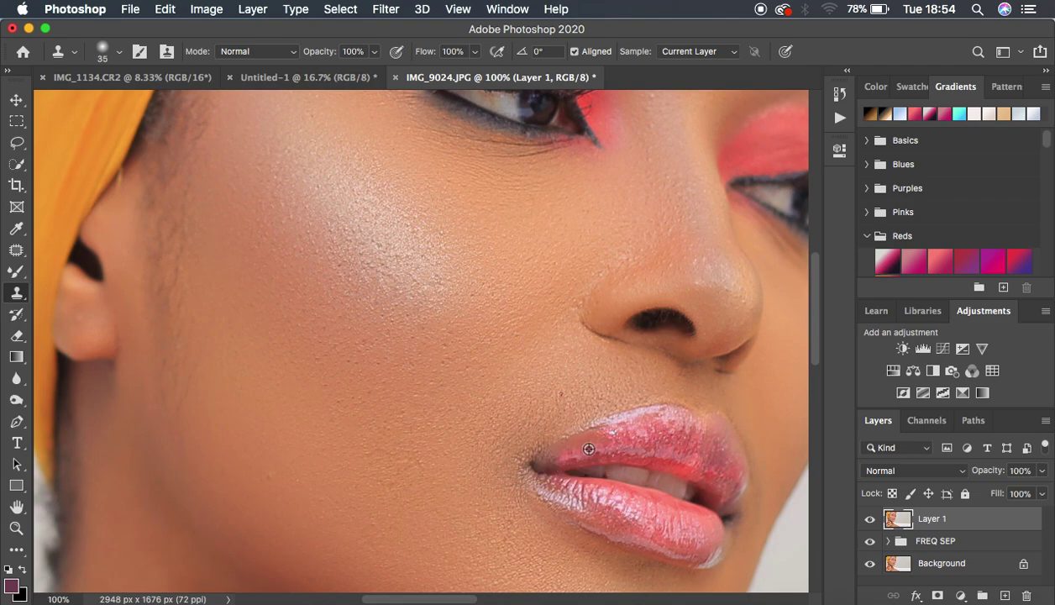
mouse_move(565, 455)
left_mouse_down()
mouse_move(548, 463)
mouse_move(613, 430)
mouse_move(603, 431)
mouse_move(624, 440)
mouse_move(588, 430)
mouse_move(592, 443)
mouse_move(576, 453)
mouse_move(585, 445)
mouse_move(634, 459)
left_mouse_up()
mouse_move(562, 463)
left_mouse_down()
mouse_move(627, 457)
mouse_move(572, 500)
mouse_move(525, 499)
left_mouse_up()
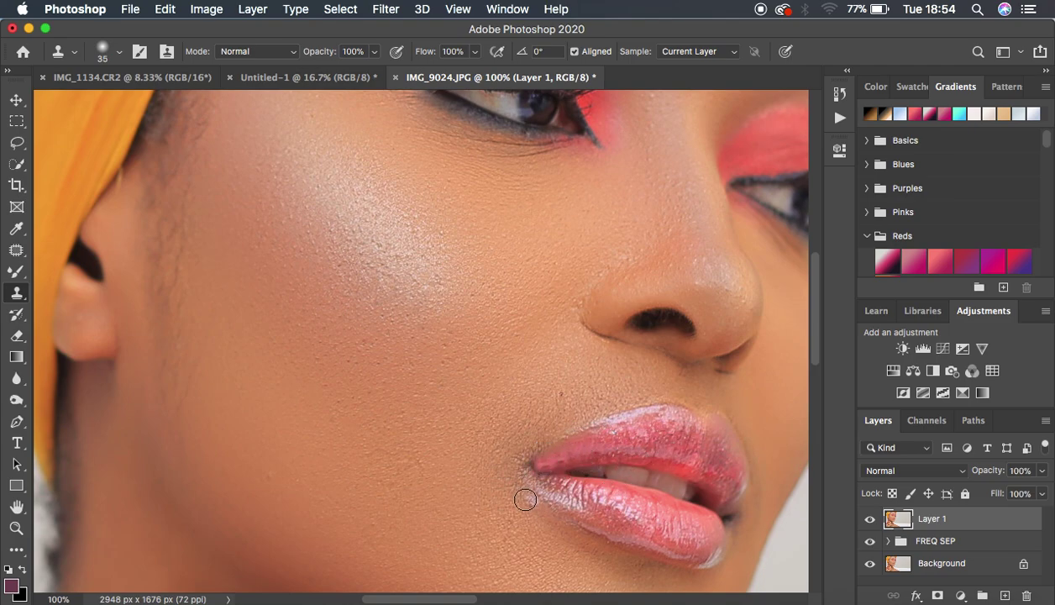
left_click(496, 466, "alt")
Step: Compare the retouch with Layer 1 toggled off and on, then duplicate it as Layer 1 copy
left_click(870, 518)
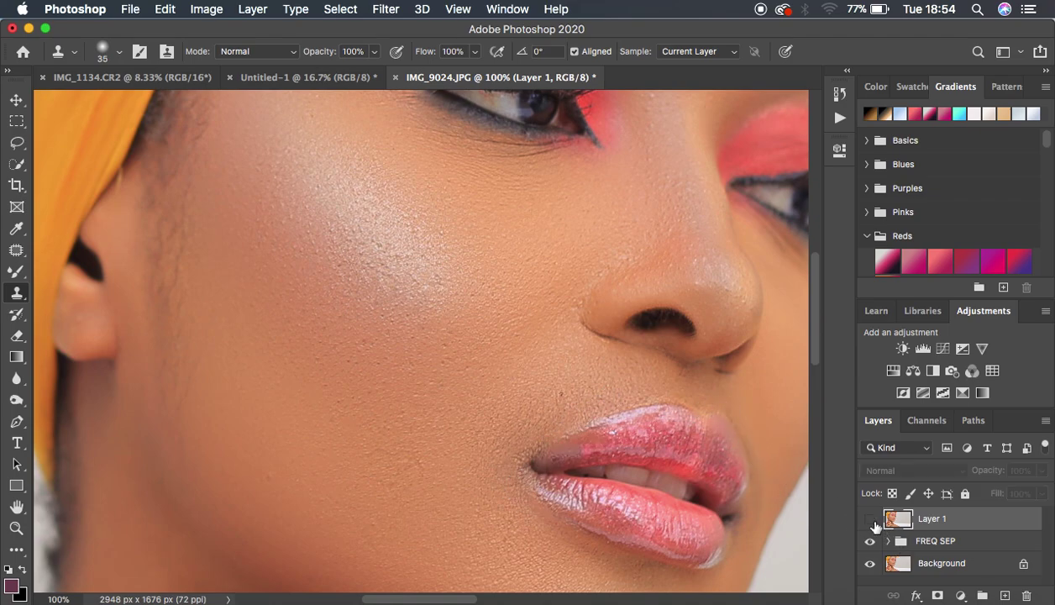
left_click(870, 519)
left_click(869, 519)
left_click(870, 519)
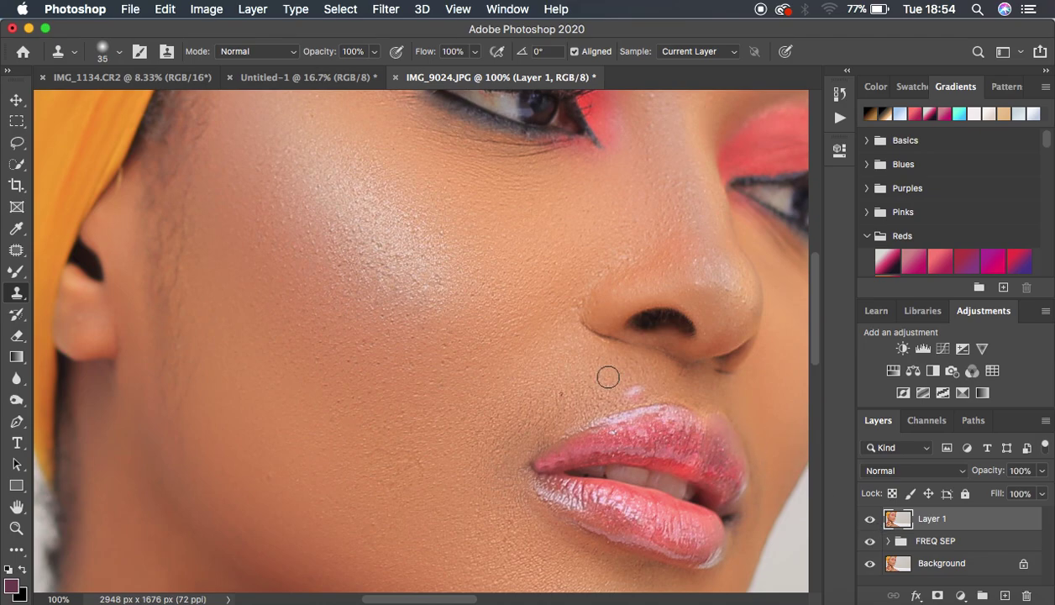
key("super+h")
key("super+minus")
key("super+minus")
key("super+minus")
key("super+minus")
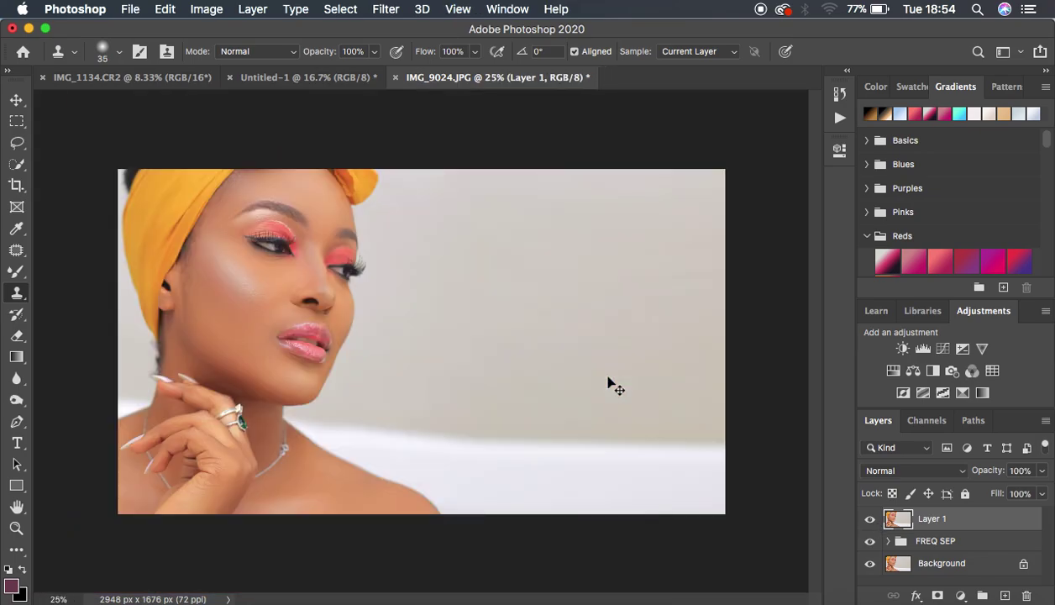
key("super+equal")
key("super+equal")
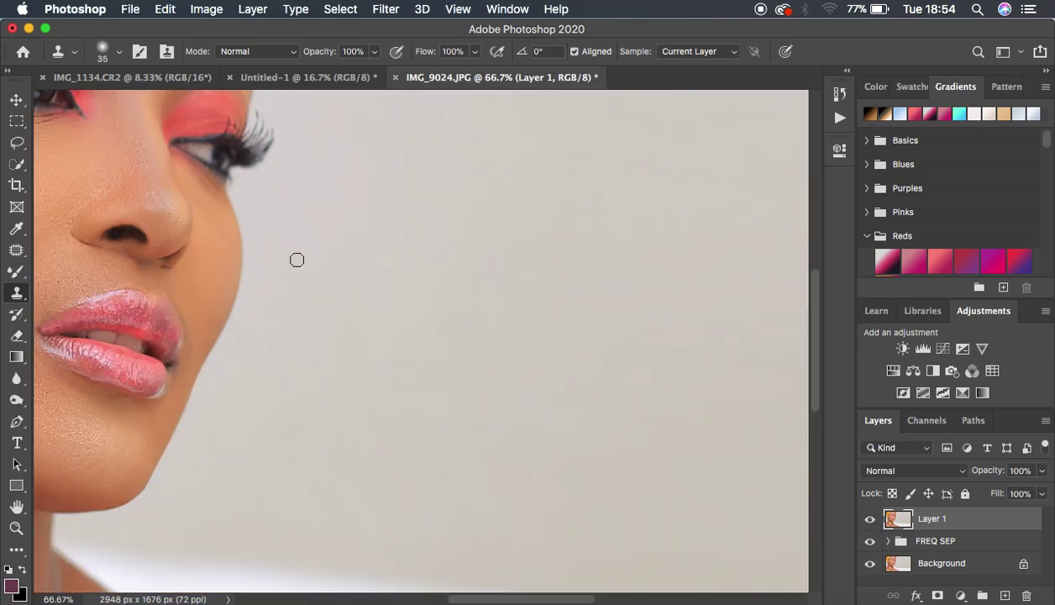
scroll(296, 260, "up", 5)
scroll(297, 259, "left", 10)
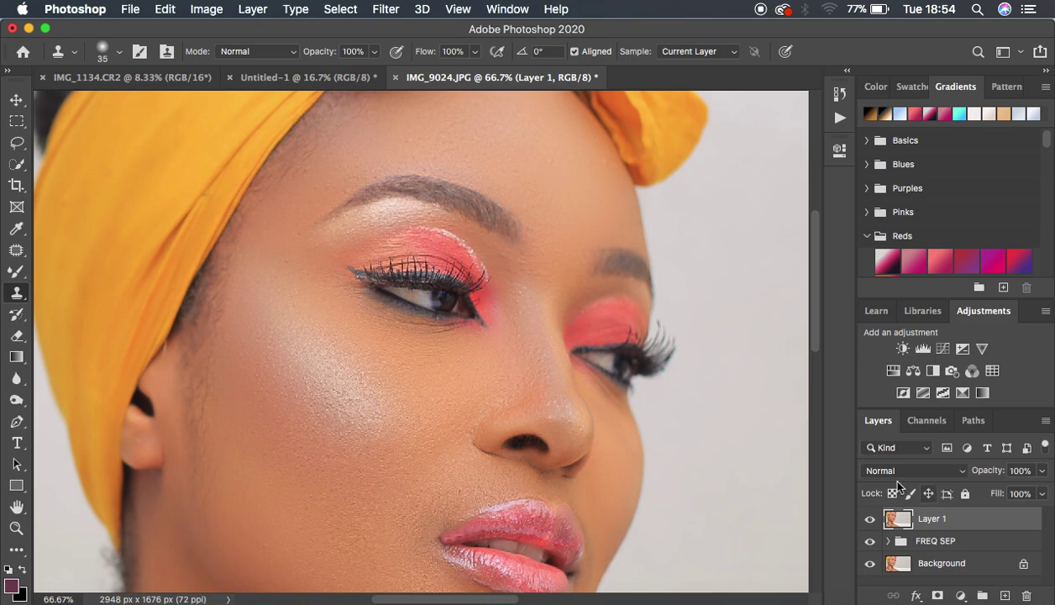
key("super+j")
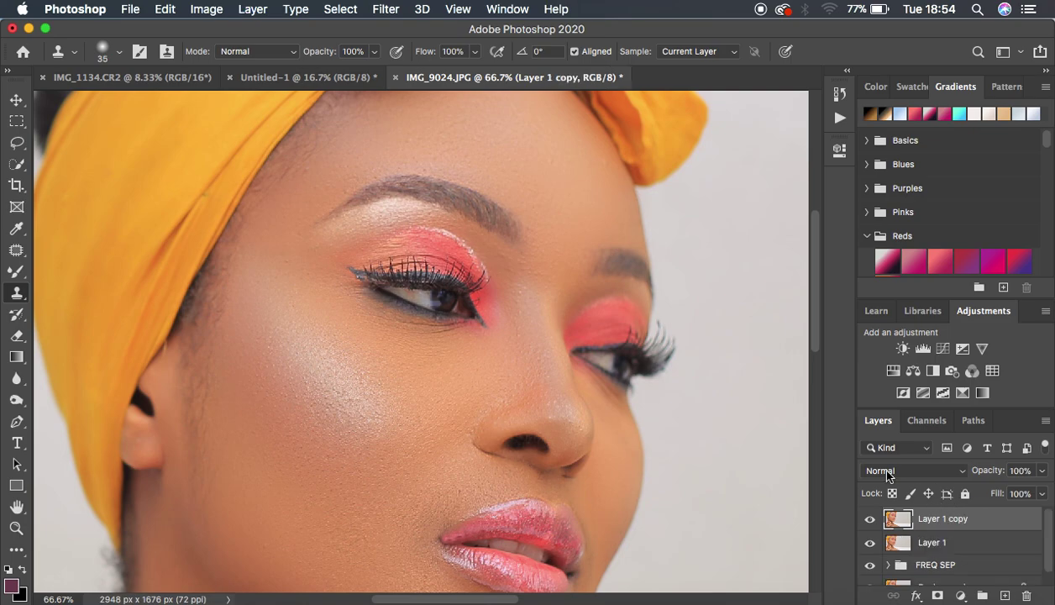
Step: Open the Camera Raw Filter on Layer 1 copy and zoom to 200% on the left eye
left_click(382, 10)
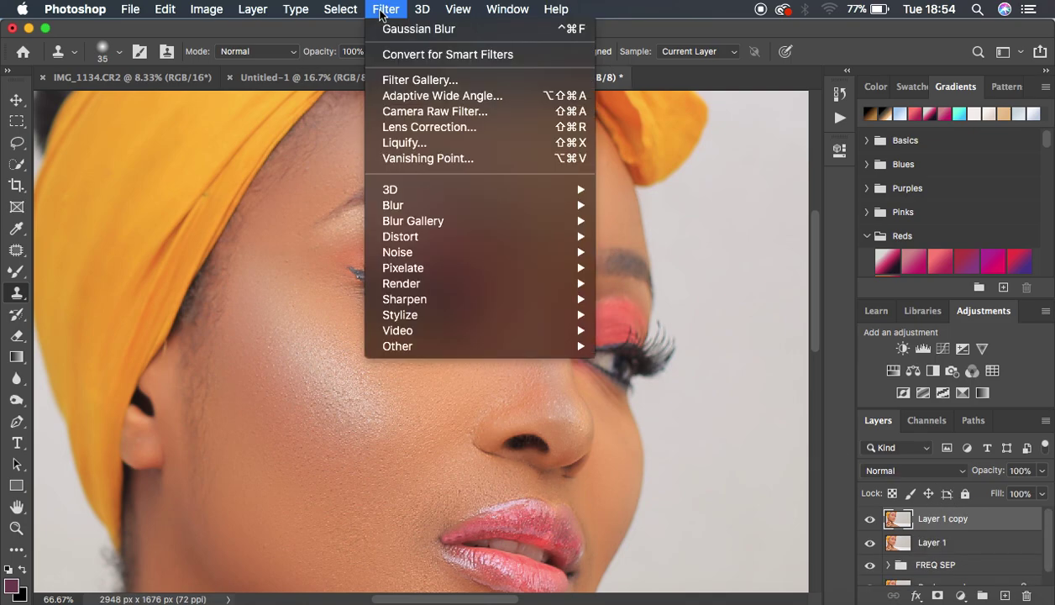
left_click(430, 115)
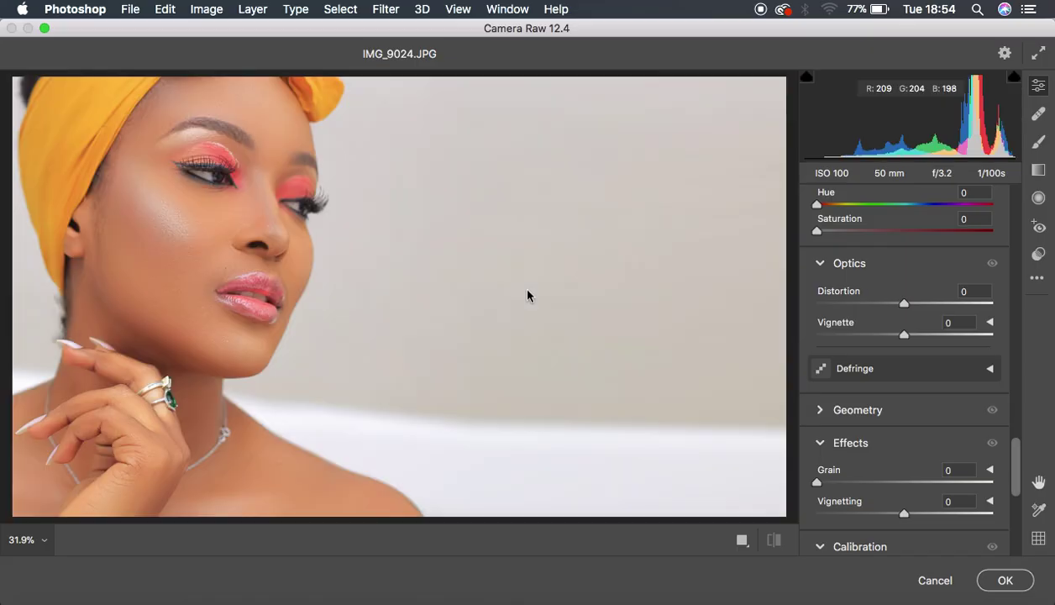
left_click(211, 174)
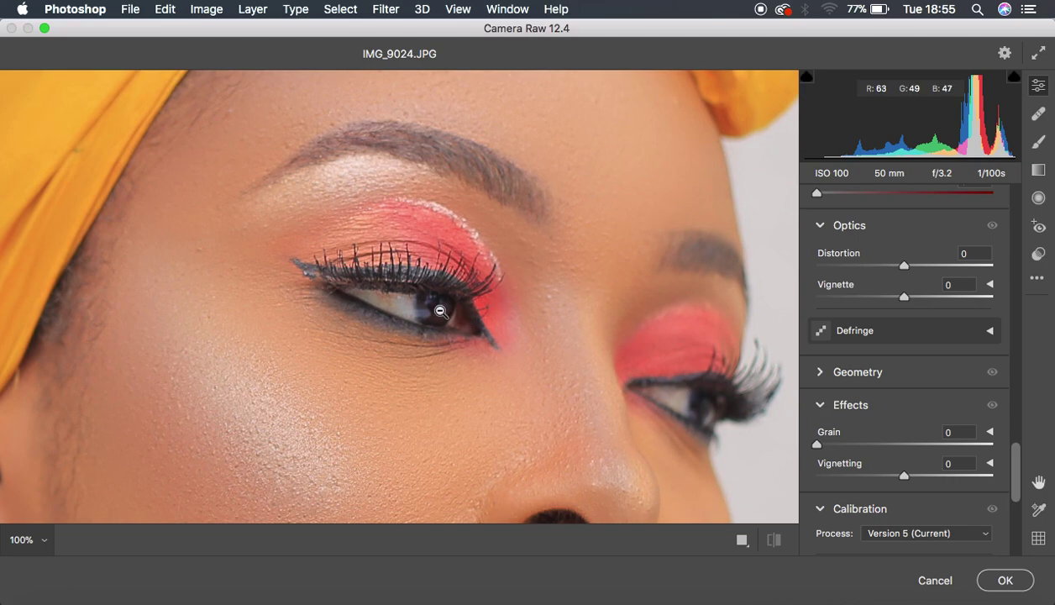
left_click(426, 297)
left_click(1038, 141)
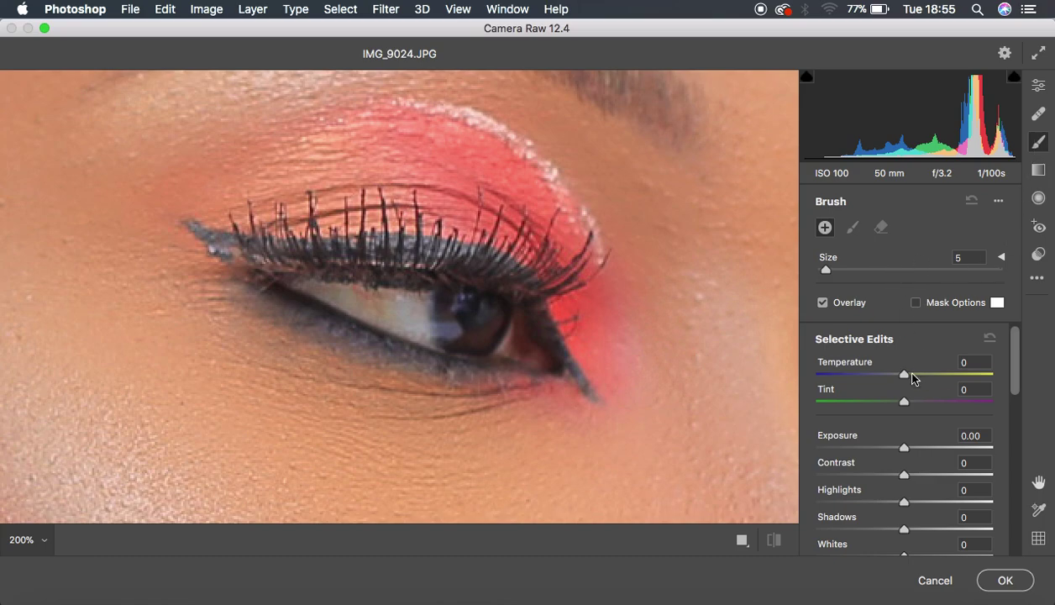
Step: Set the Adjustment Brush to Temperature −26, Tint +62, Highlights +4, Whites +6, Saturation −62
left_click_drag(905, 380, 960, 404)
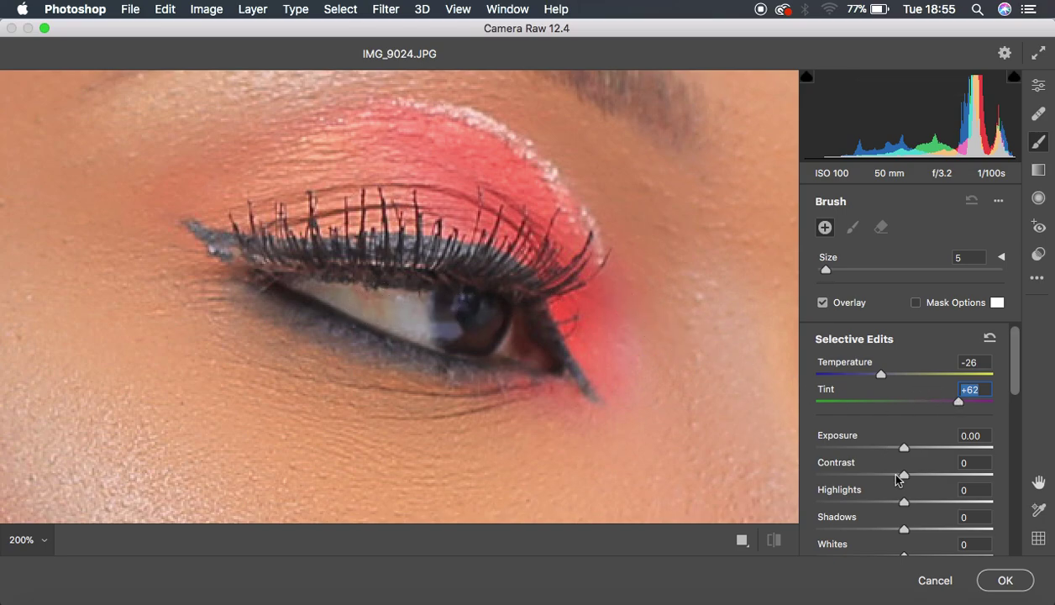
left_click_drag(904, 501, 912, 506)
left_click_drag(904, 555, 911, 555)
scroll(933, 506, "down", 5)
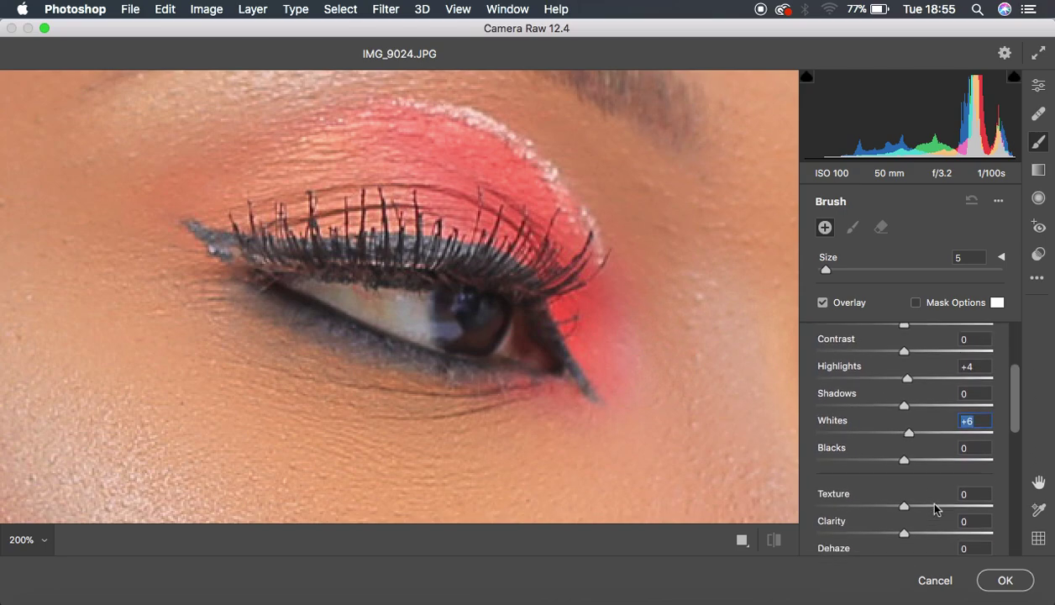
scroll(935, 509, "down", 4)
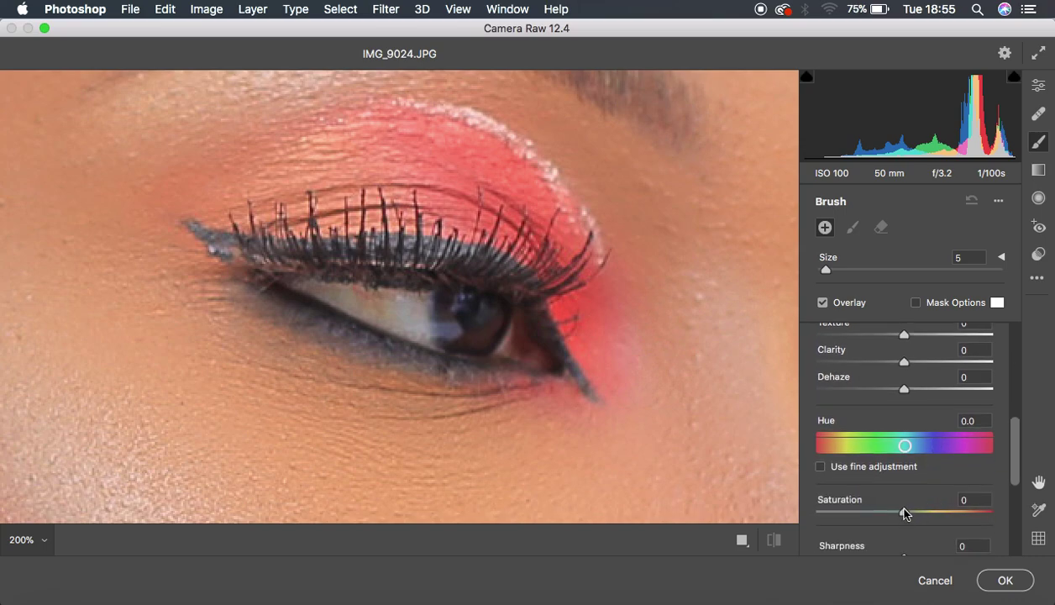
left_click_drag(904, 513, 848, 513)
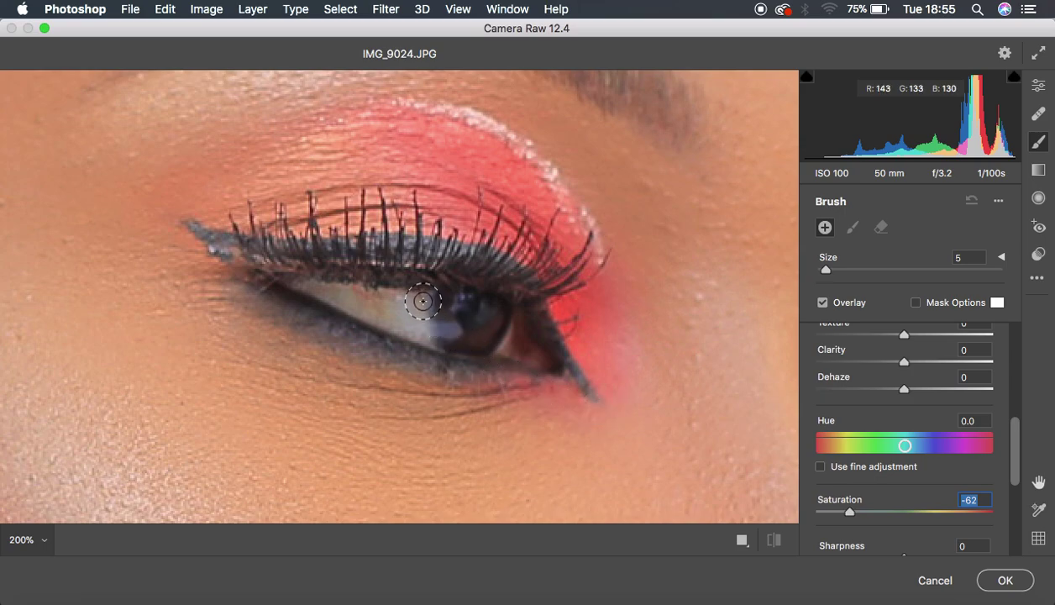
Step: Paint the whitening brush adjustment over both eye whites
mouse_move(423, 300)
left_mouse_down()
mouse_move(337, 302)
mouse_move(392, 299)
mouse_move(410, 322)
mouse_move(342, 299)
mouse_move(388, 294)
mouse_move(426, 321)
mouse_move(453, 311)
mouse_move(506, 323)
mouse_move(483, 340)
mouse_move(436, 309)
left_mouse_up()
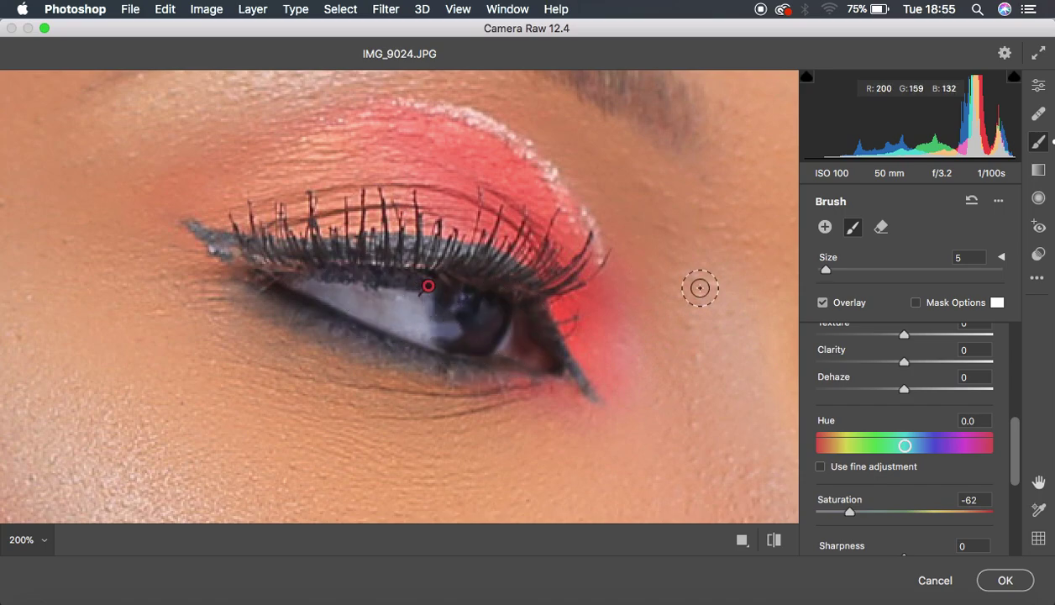
key("space")
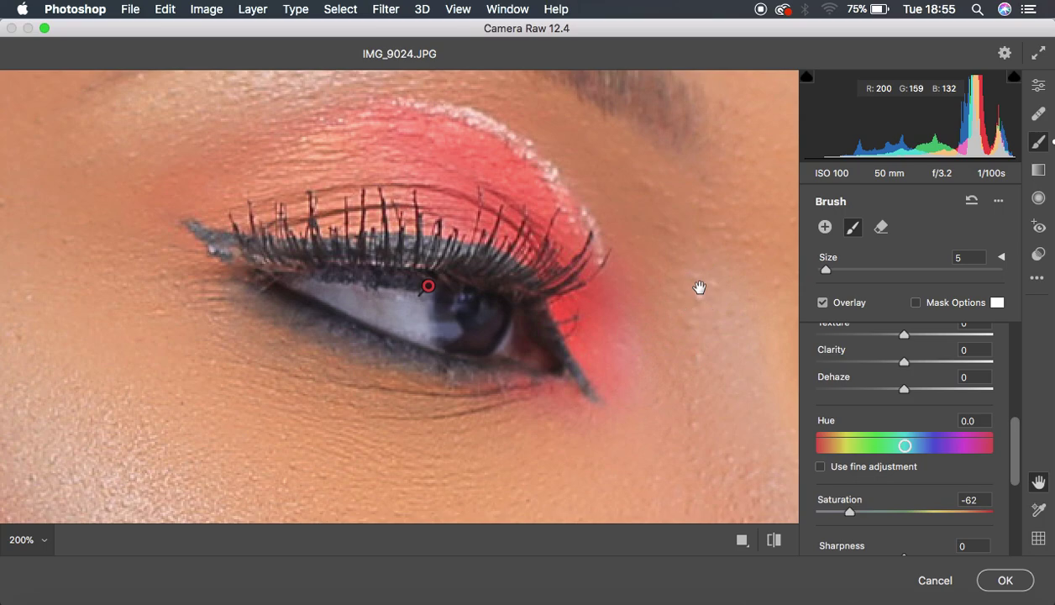
left_click_drag(699, 287, 311, 231)
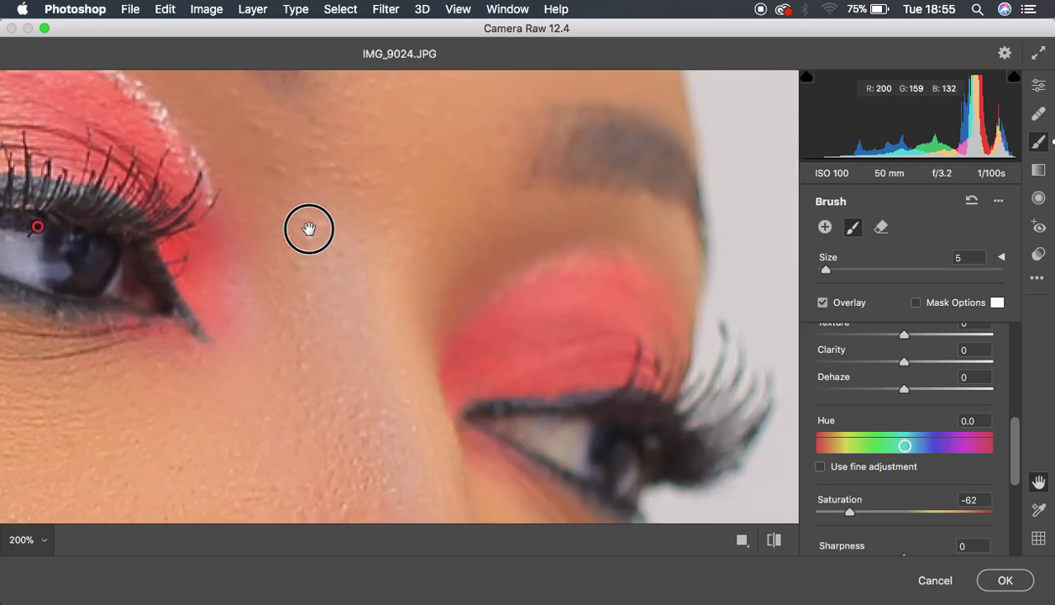
mouse_move(578, 425)
left_mouse_down()
mouse_move(575, 455)
mouse_move(548, 438)
mouse_move(581, 446)
mouse_move(582, 427)
mouse_move(555, 435)
mouse_move(575, 459)
mouse_move(554, 430)
left_mouse_up()
Step: Paint the whitening adjustment over the teeth and zoom out to the whole portrait
key("space")
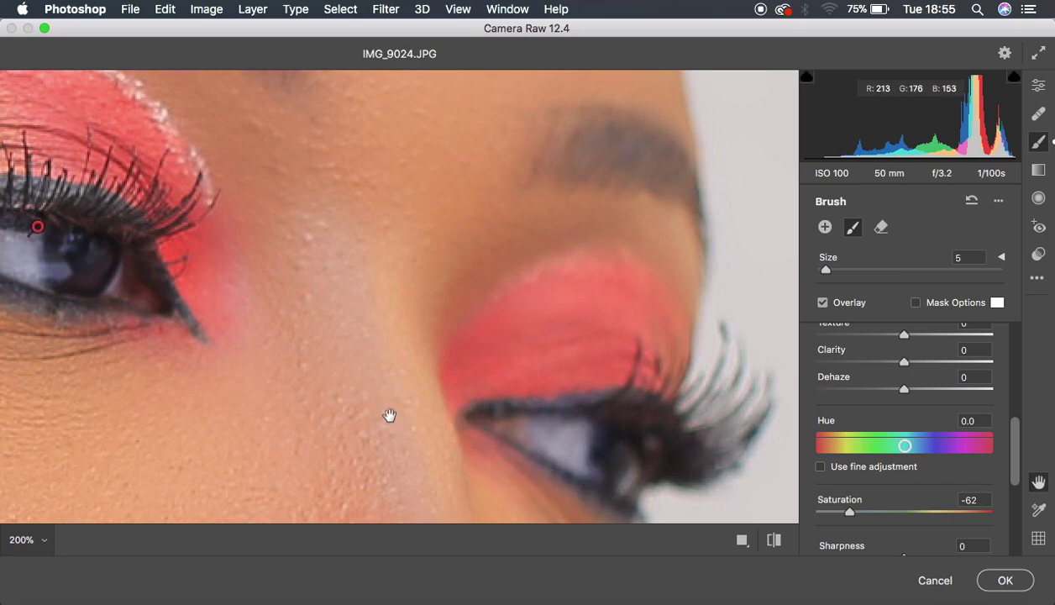
left_click_drag(389, 417, 421, 169)
left_click_drag(426, 451, 462, 165)
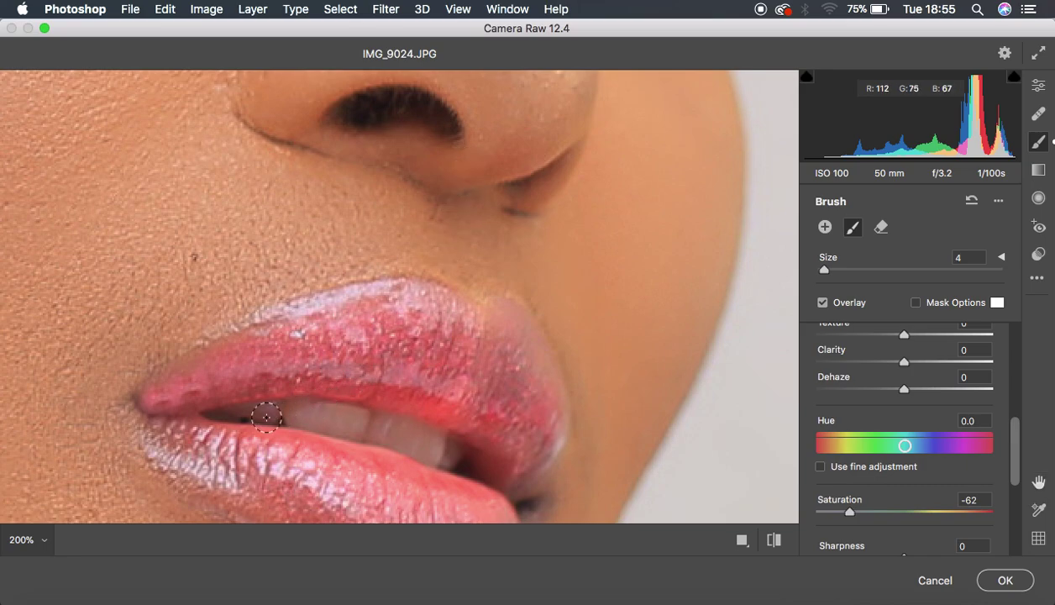
mouse_move(256, 407)
left_mouse_down()
mouse_move(382, 426)
mouse_move(451, 456)
mouse_move(325, 412)
mouse_move(211, 413)
mouse_move(353, 417)
mouse_move(443, 454)
left_mouse_up()
left_click(448, 377, "alt+super")
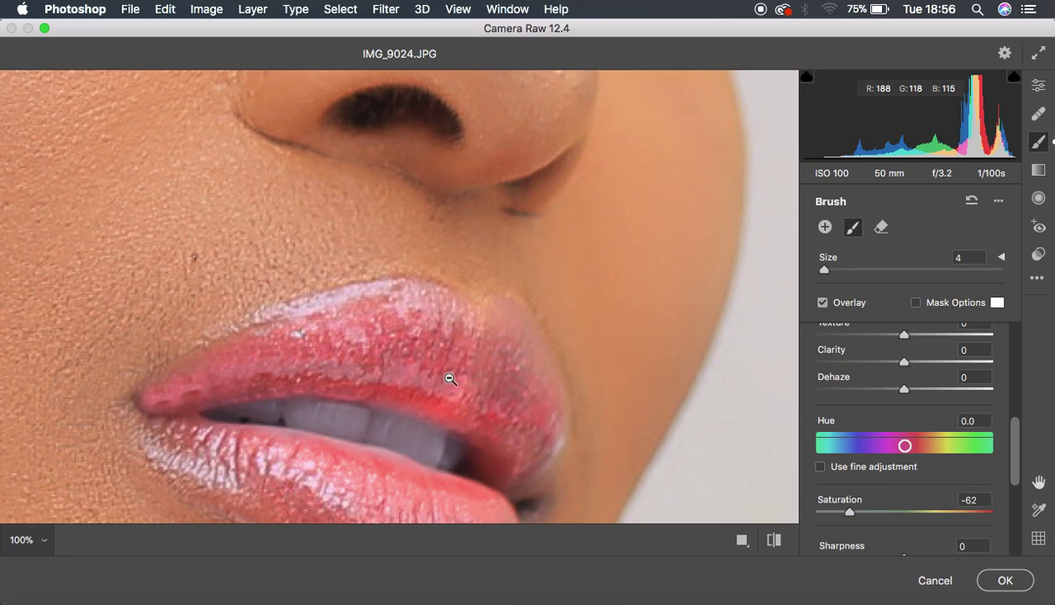
left_click(447, 377, "alt+super")
left_click(449, 378, "alt+super")
left_click(450, 379, "alt+super")
left_click(450, 378, "alt+super")
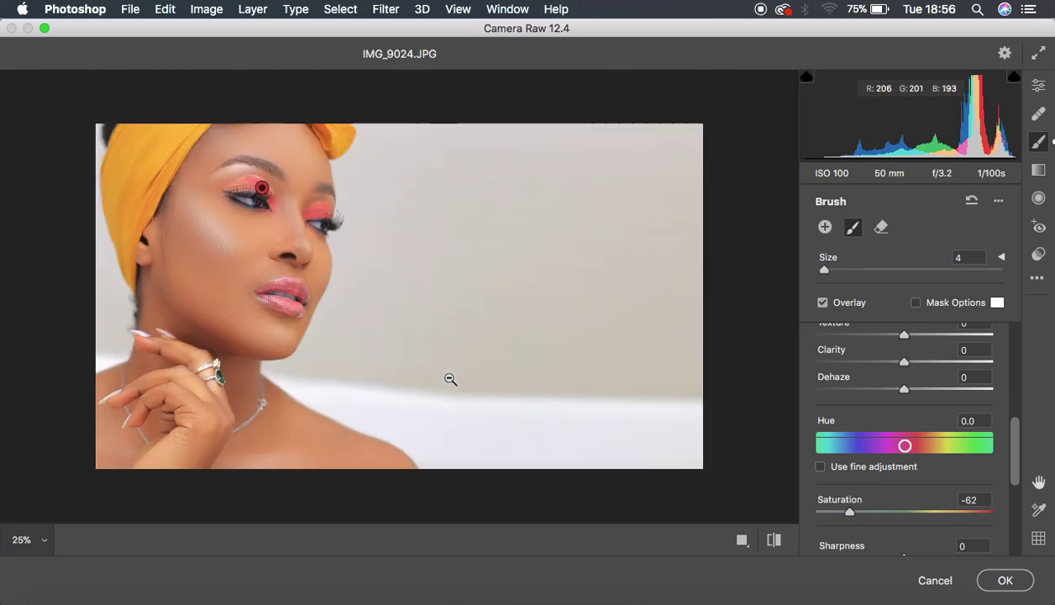
Step: Apply the Camera Raw edits to Layer 1 copy and zoom in on the face
left_click(999, 579)
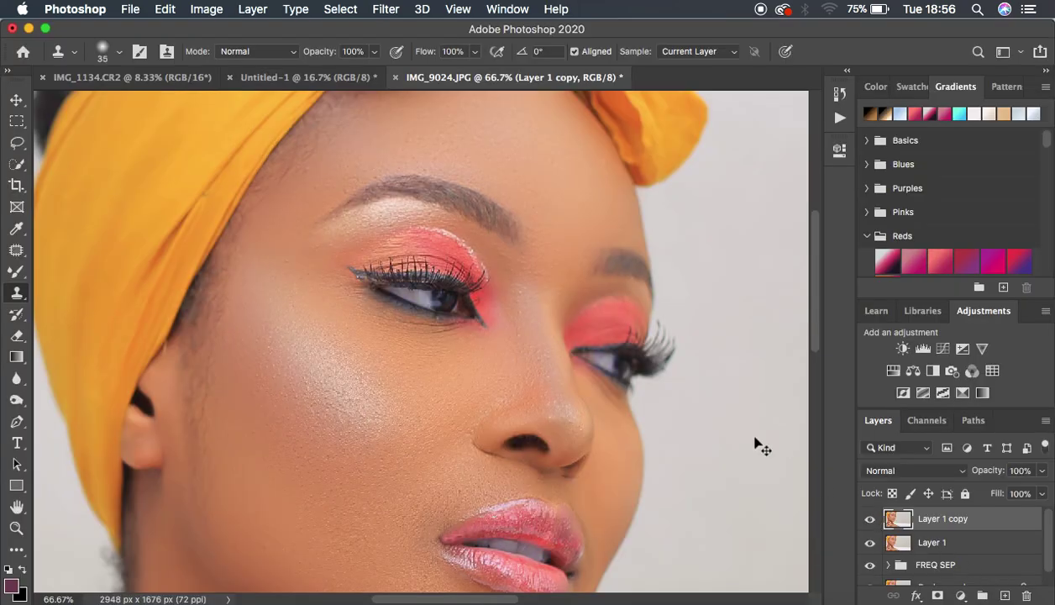
key("super+minus")
key("super+minus")
key("super+minus")
key("super+plus")
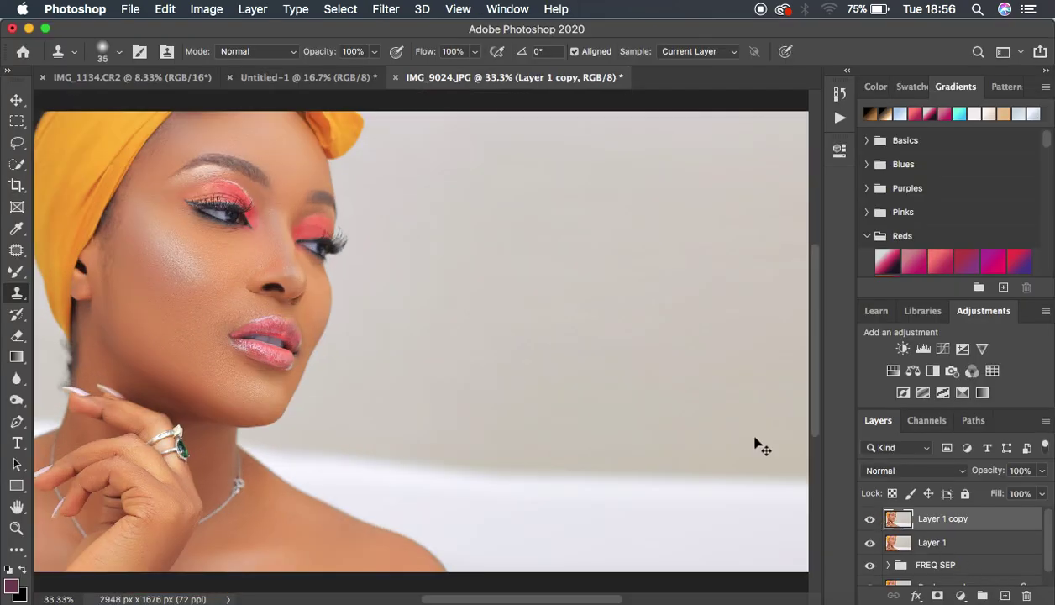
key("super+plus")
key("super+plus")
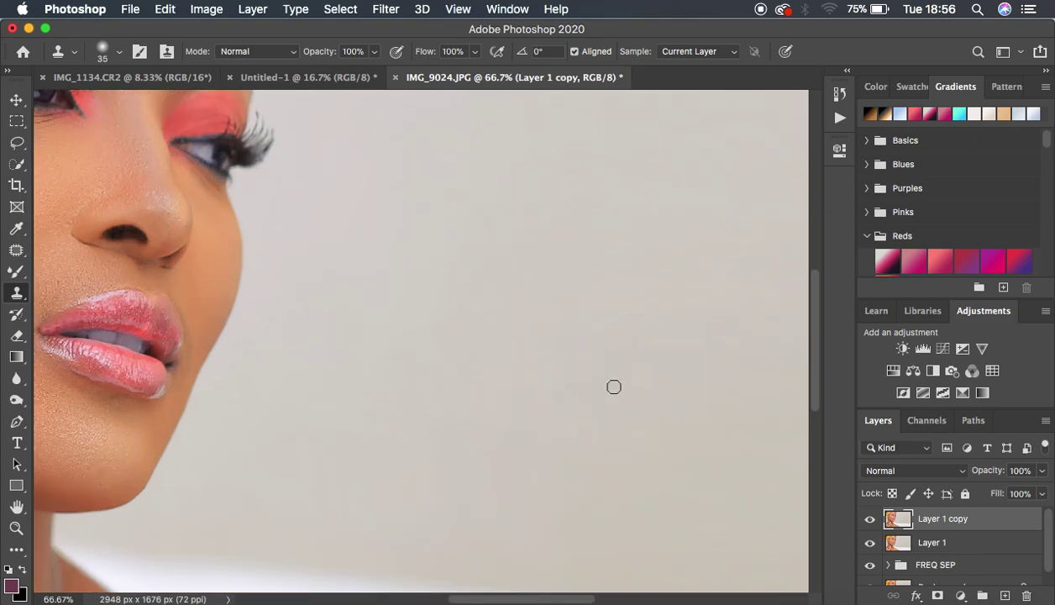
scroll(464, 320, "left", 10)
scroll(463, 320, "up", 3)
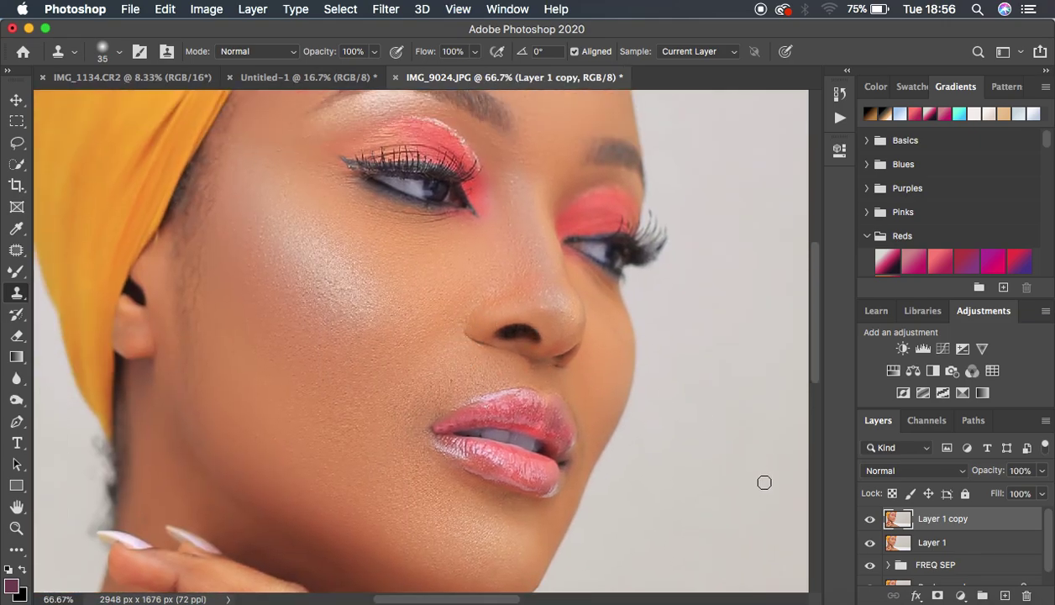
scroll(913, 569, "down", 1)
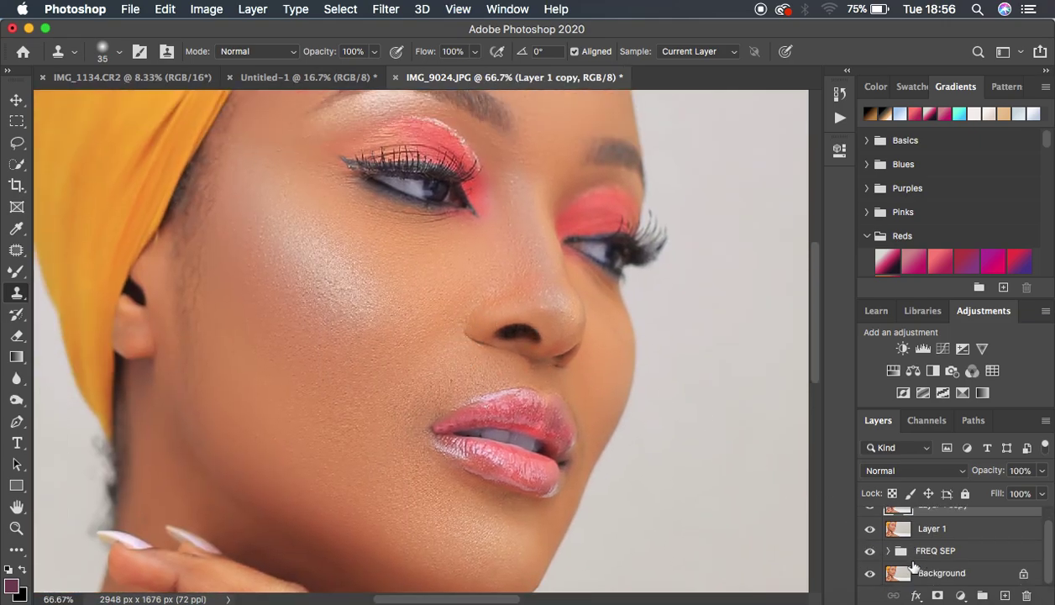
Step: Alt-click the Background eye to compare original and retouch, then zoom out to 33.3%
left_click(870, 573, "alt")
left_click(870, 573, "alt")
left_click(870, 572, "alt")
left_click(870, 573, "alt")
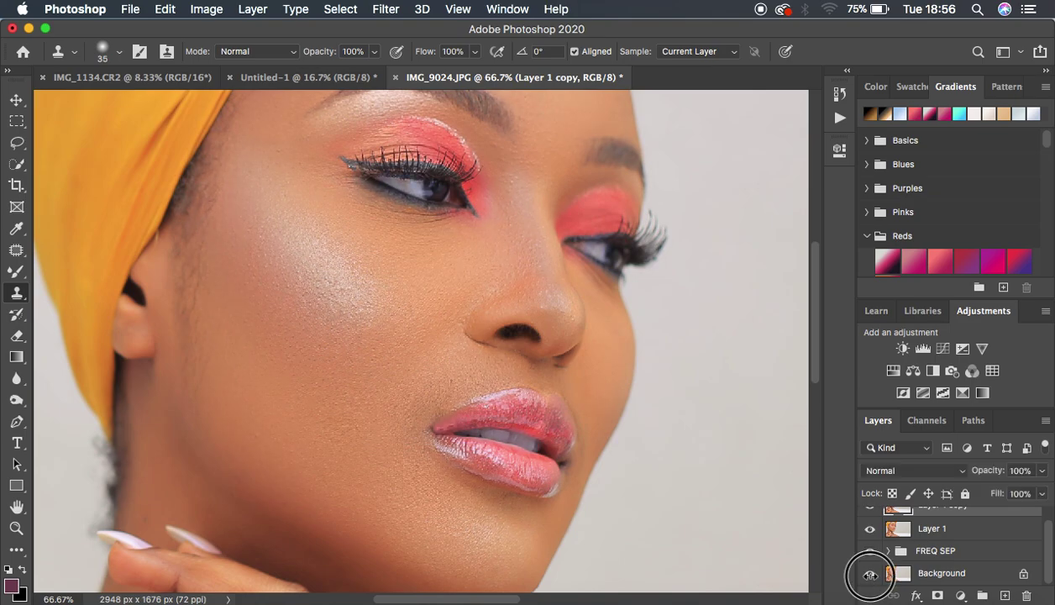
key("super+minus")
key("super+minus")
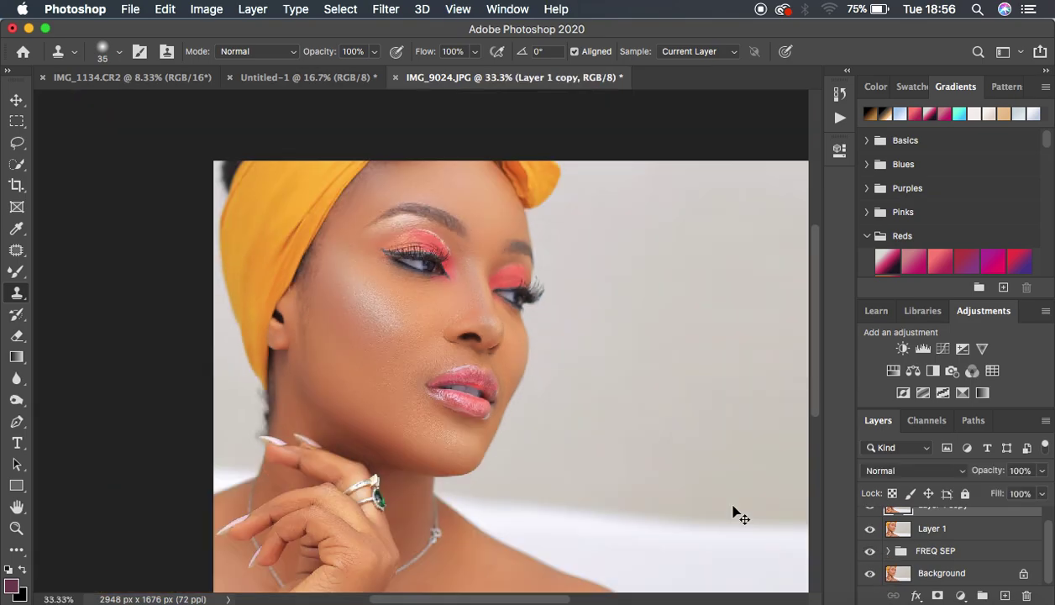
scroll(1005, 560, "up", 1)
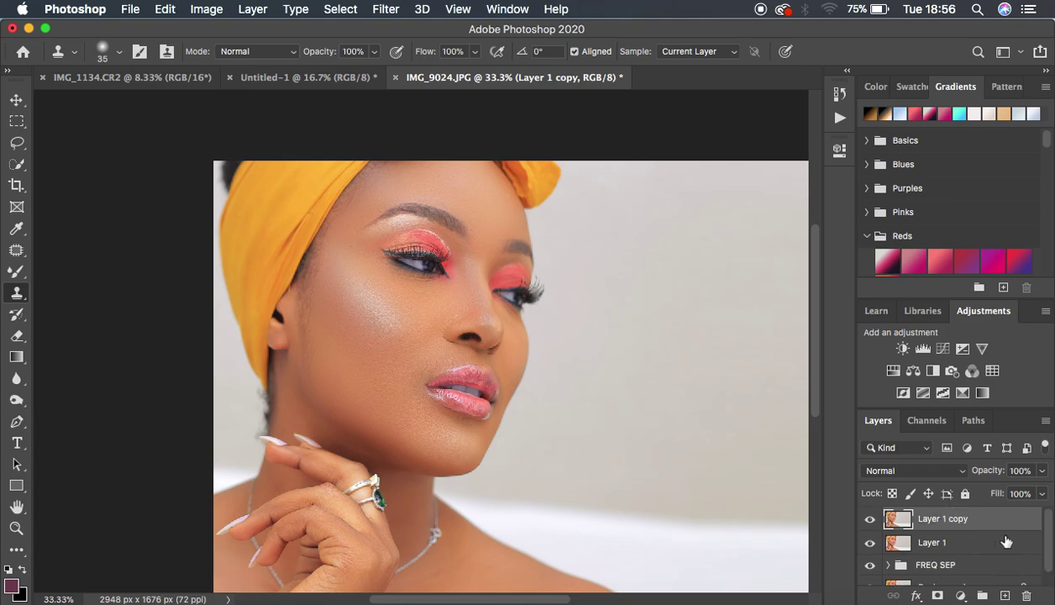
Step: Add a Selective Color layer with Blacks Black +5 and Reds Magenta −5, Yellow −3
left_click(960, 594)
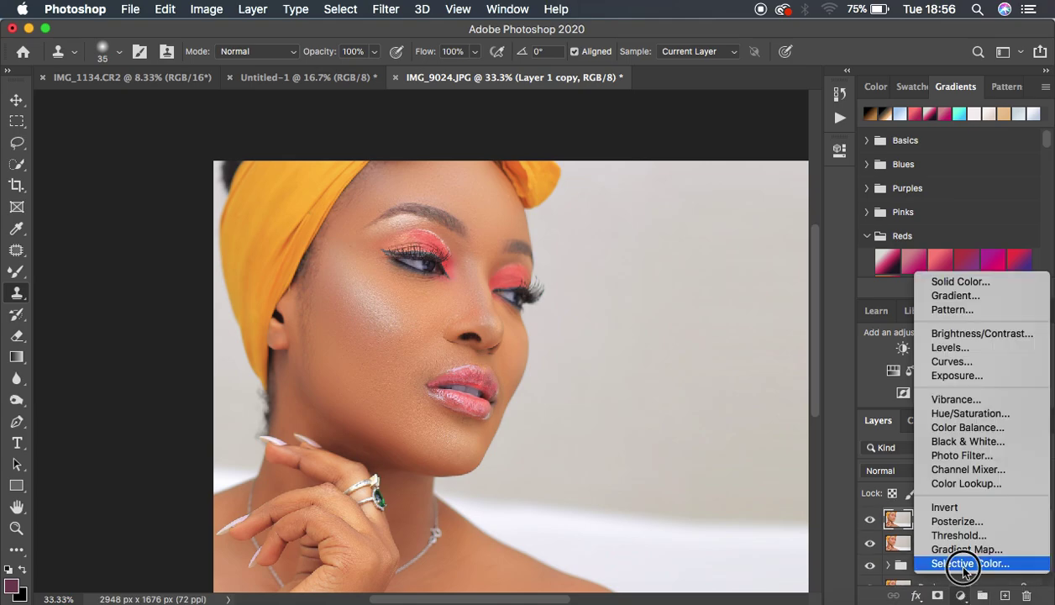
left_click(964, 564)
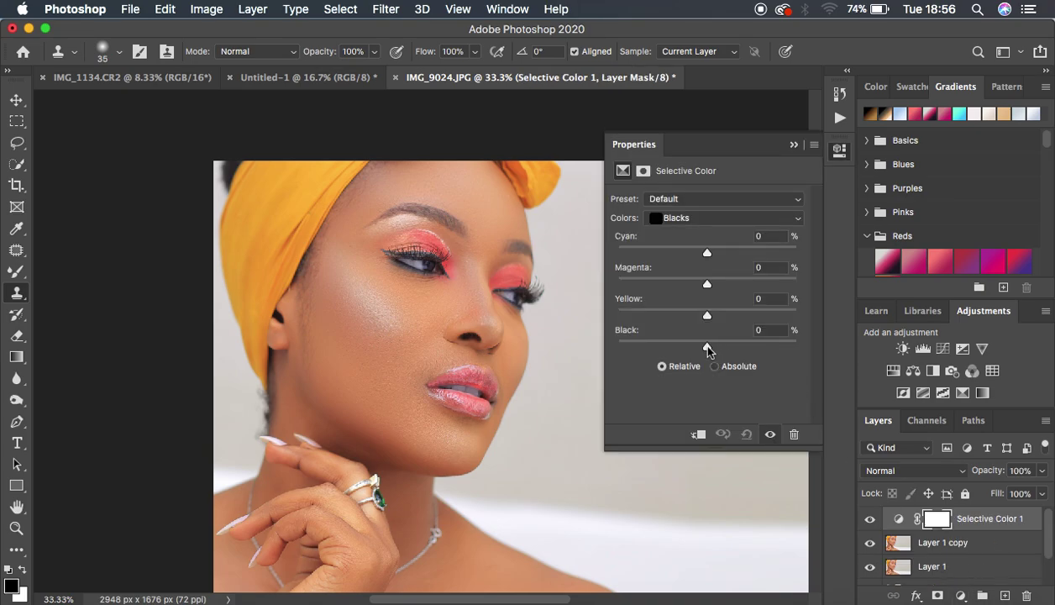
left_click_drag(707, 349, 712, 351)
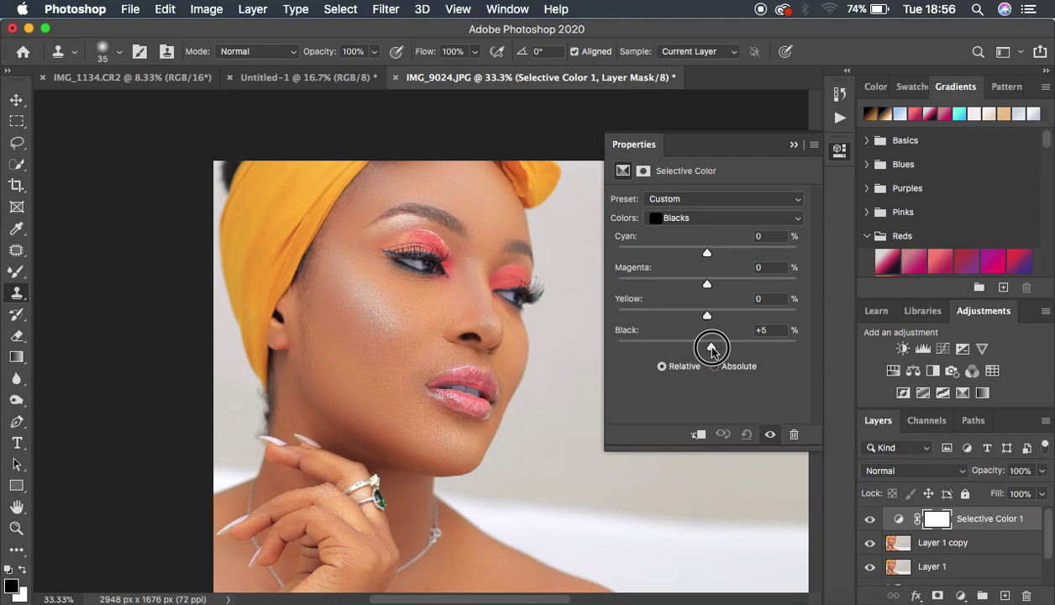
left_click(700, 218)
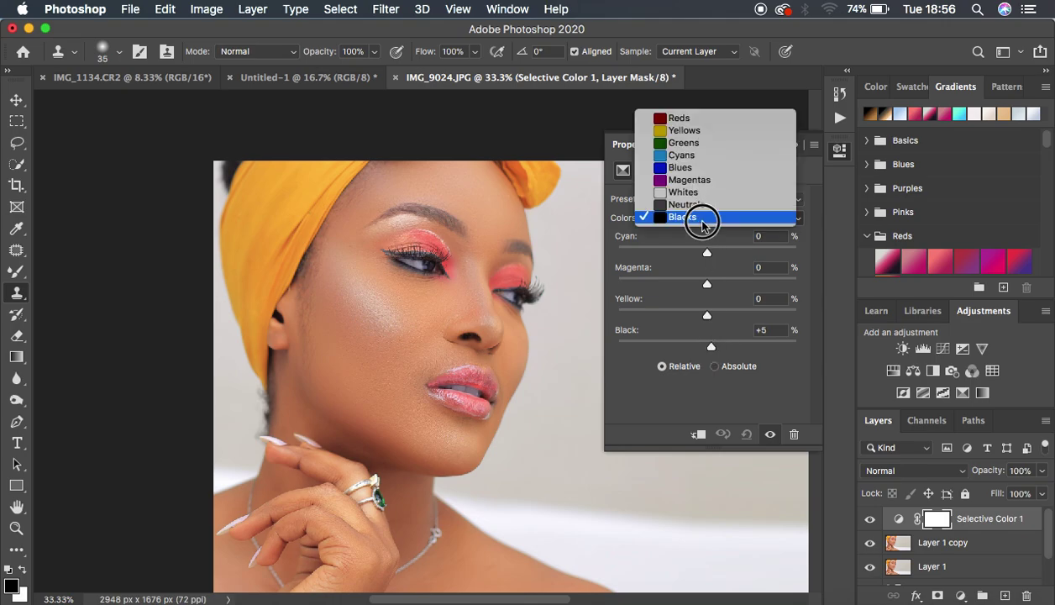
left_click(693, 119)
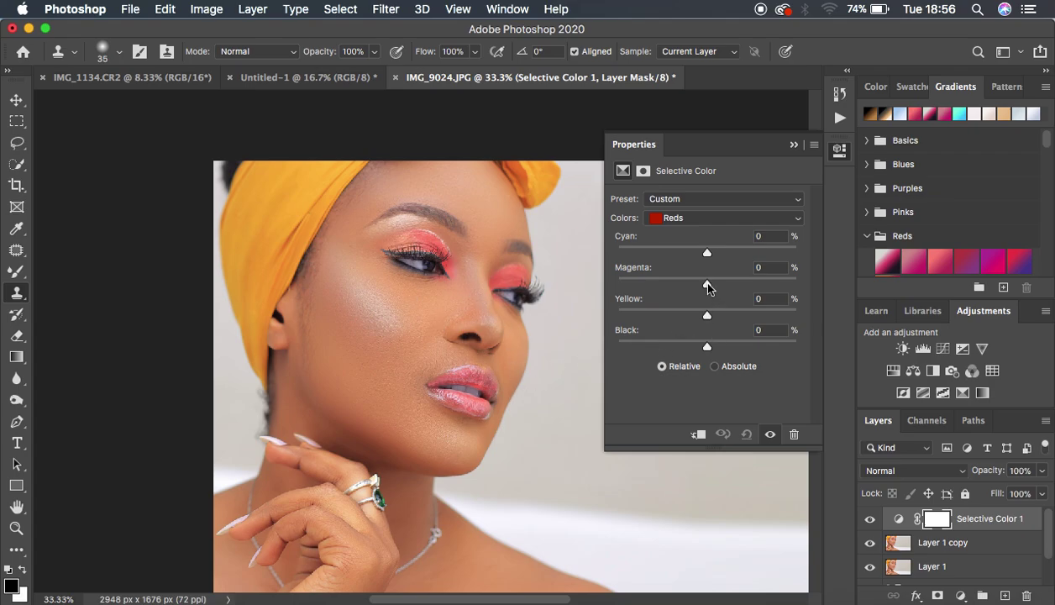
left_click_drag(707, 287, 704, 289)
left_click_drag(708, 320, 706, 321)
Step: Set Yellows Yellow to −4, compare with the layer toggled, and collapse Properties
left_click(722, 220)
left_click(706, 228)
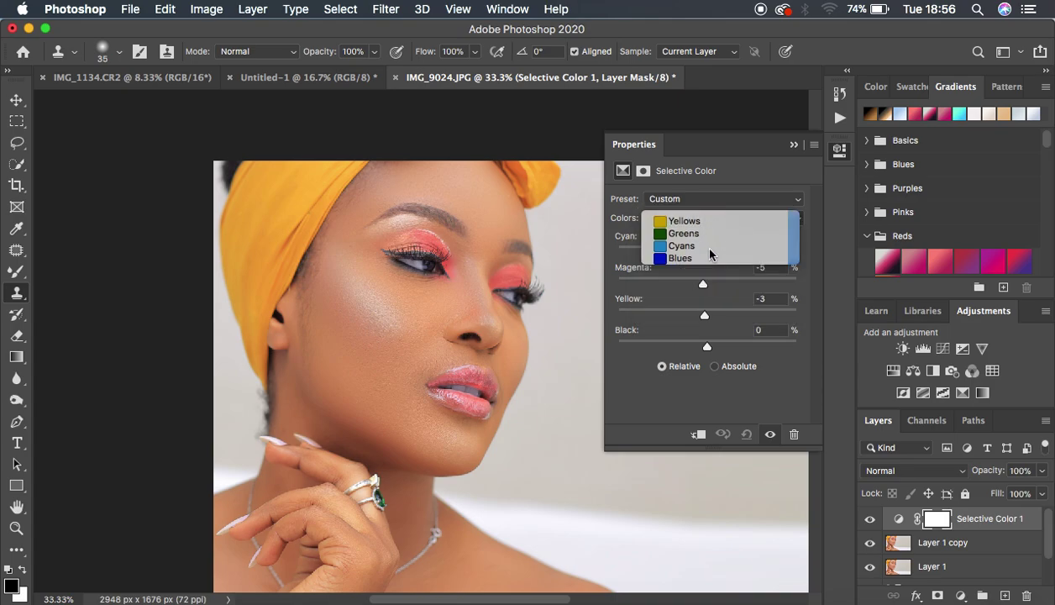
left_click_drag(706, 314, 704, 316)
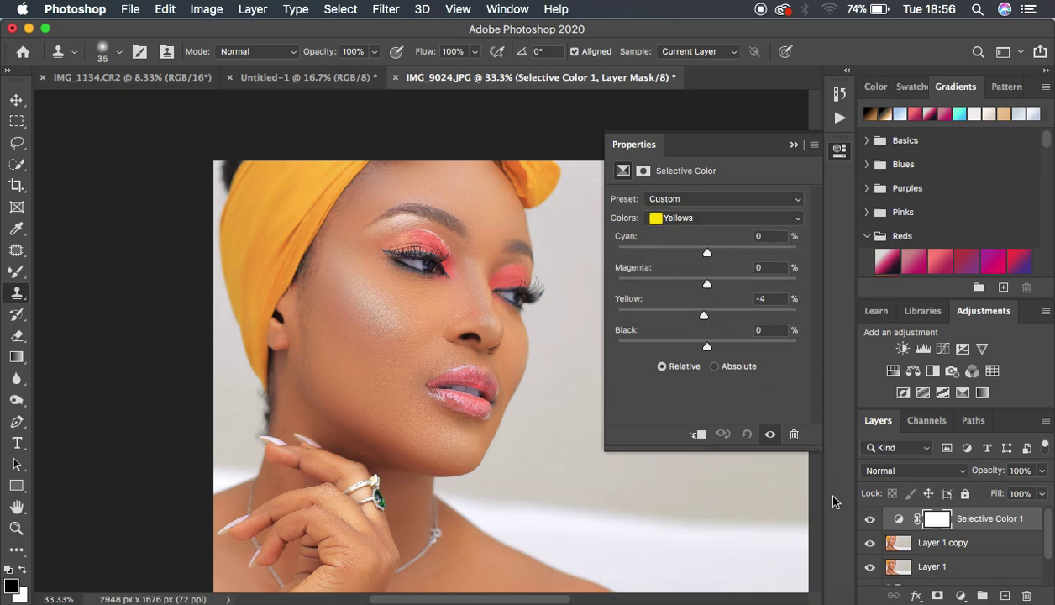
left_click(869, 520)
left_click(870, 520)
left_click(870, 520)
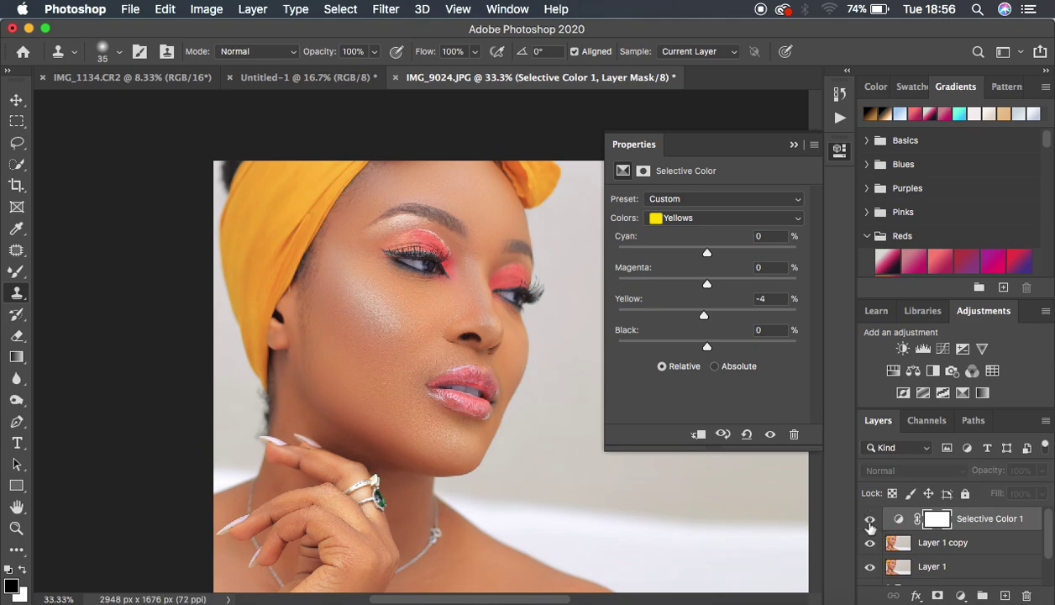
left_click(870, 520)
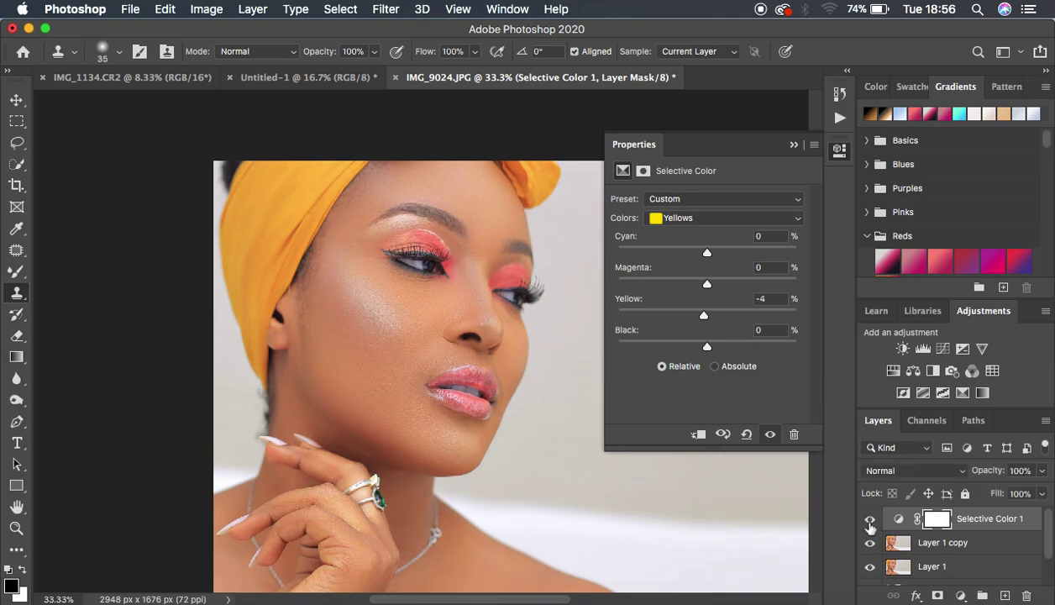
left_click(794, 146)
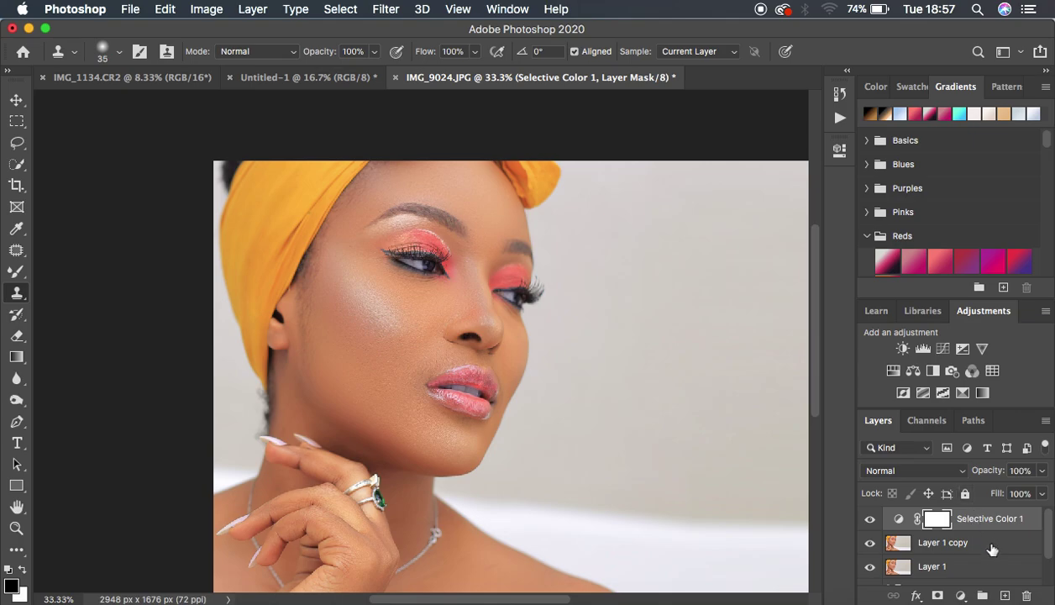
scroll(992, 549, "down", 2)
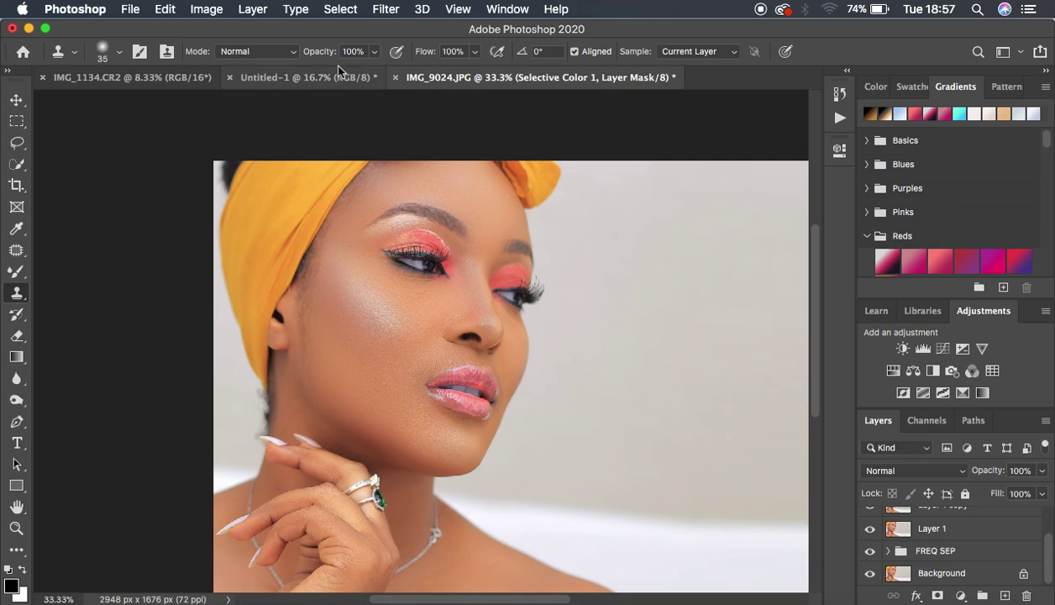
Step: Set Export As to JPG with Bicubic Sharper resampling and an embedded colour profile
left_click(130, 10)
mouse_move(188, 237)
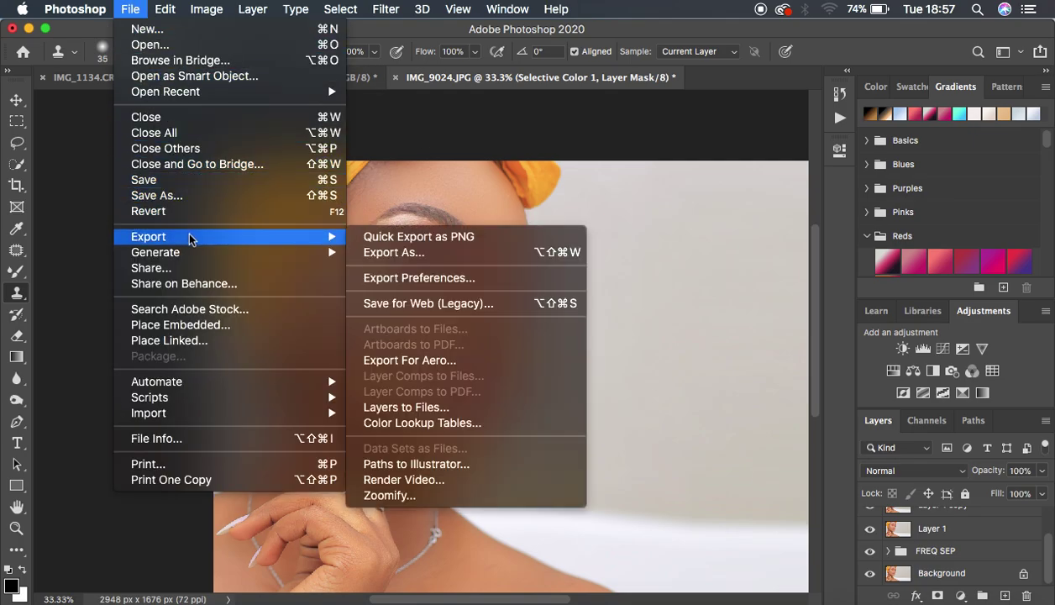
left_click(436, 254)
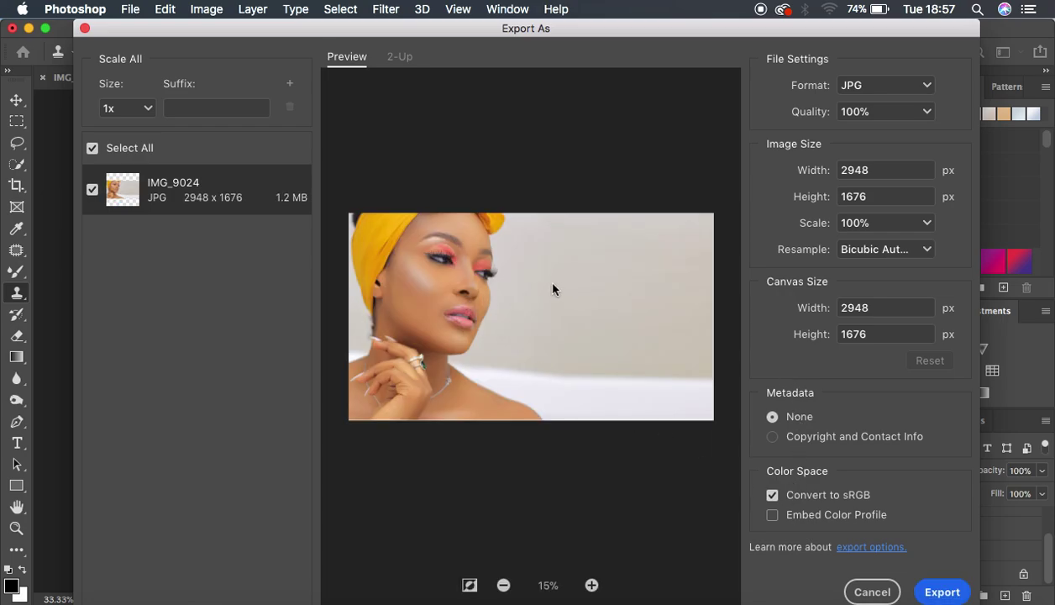
left_click(872, 93)
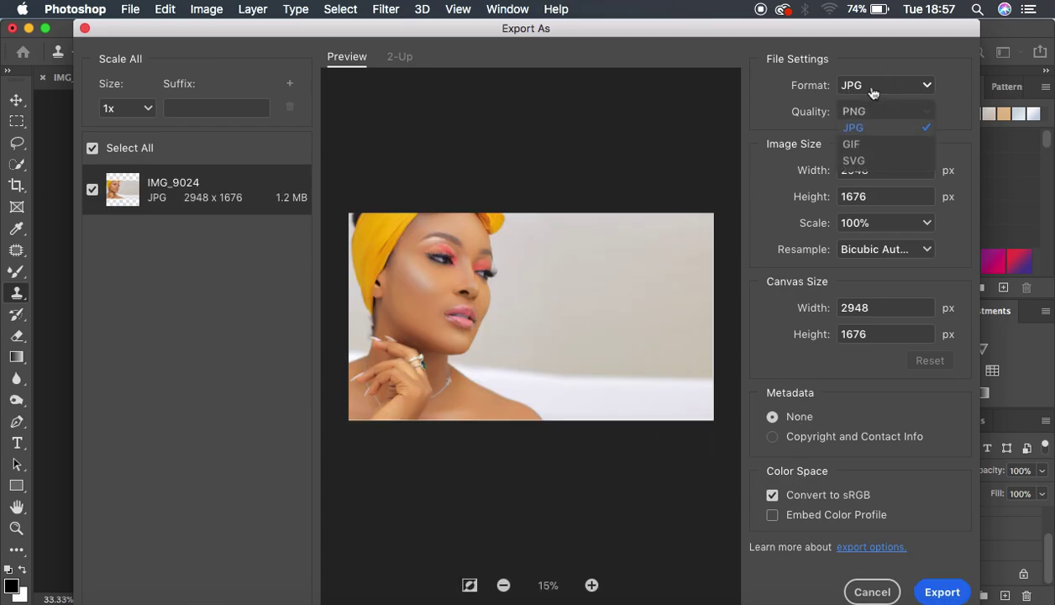
left_click(855, 121)
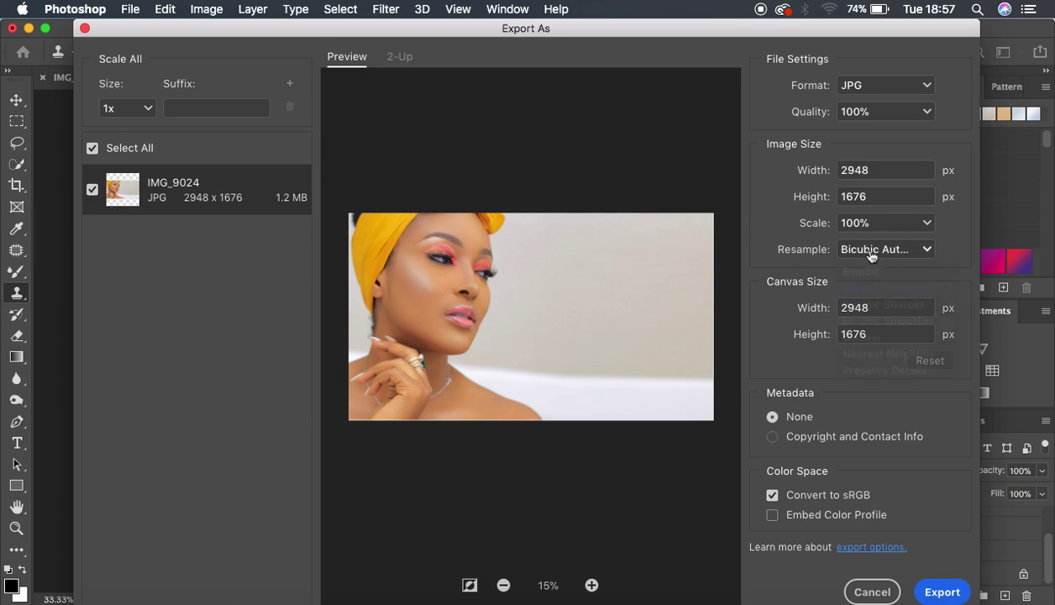
left_click(860, 252)
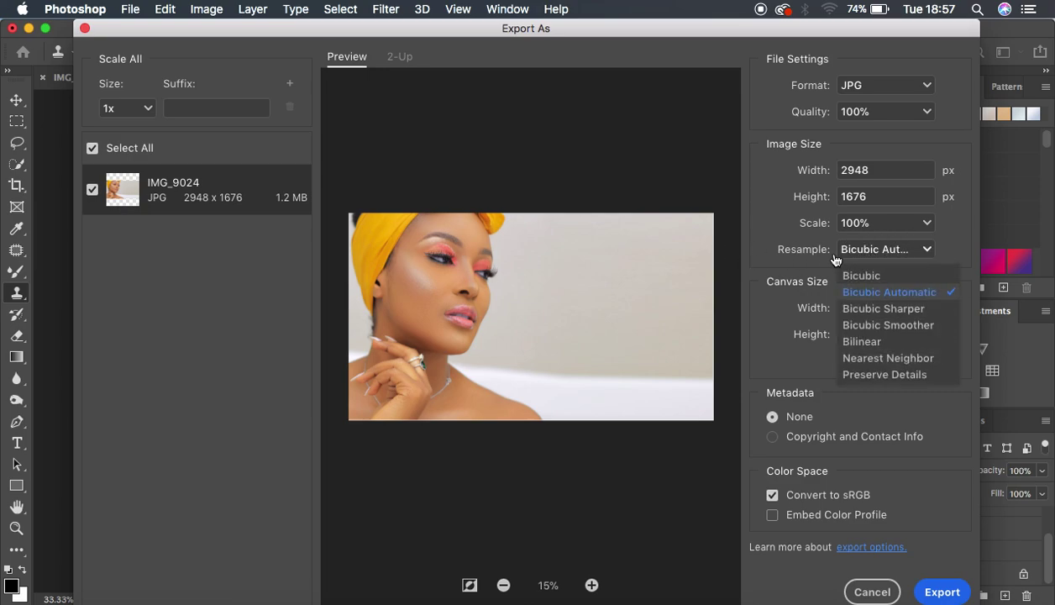
left_click(892, 313)
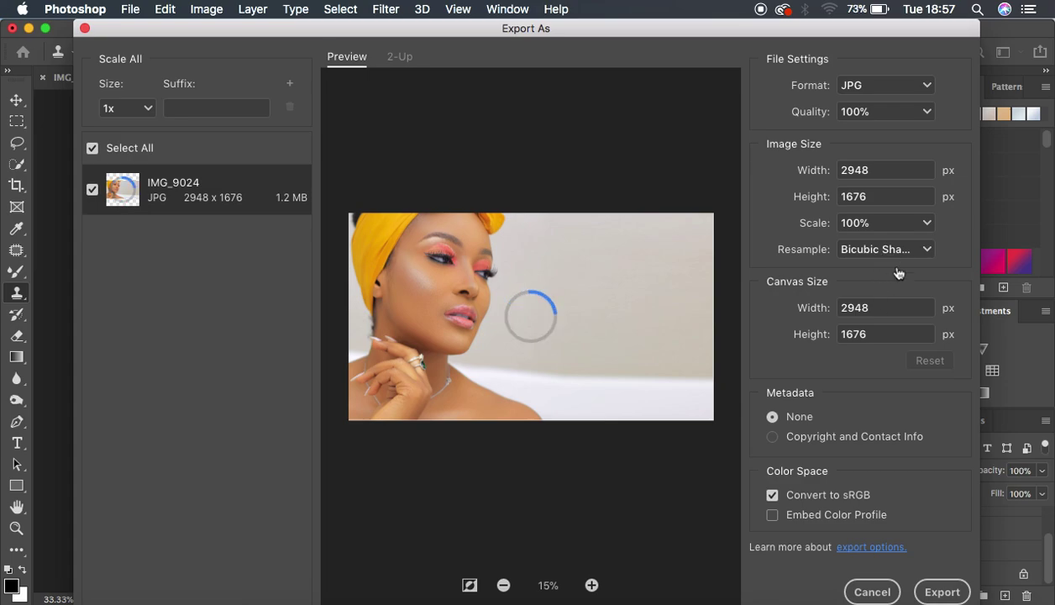
left_click(772, 514)
left_click(939, 592)
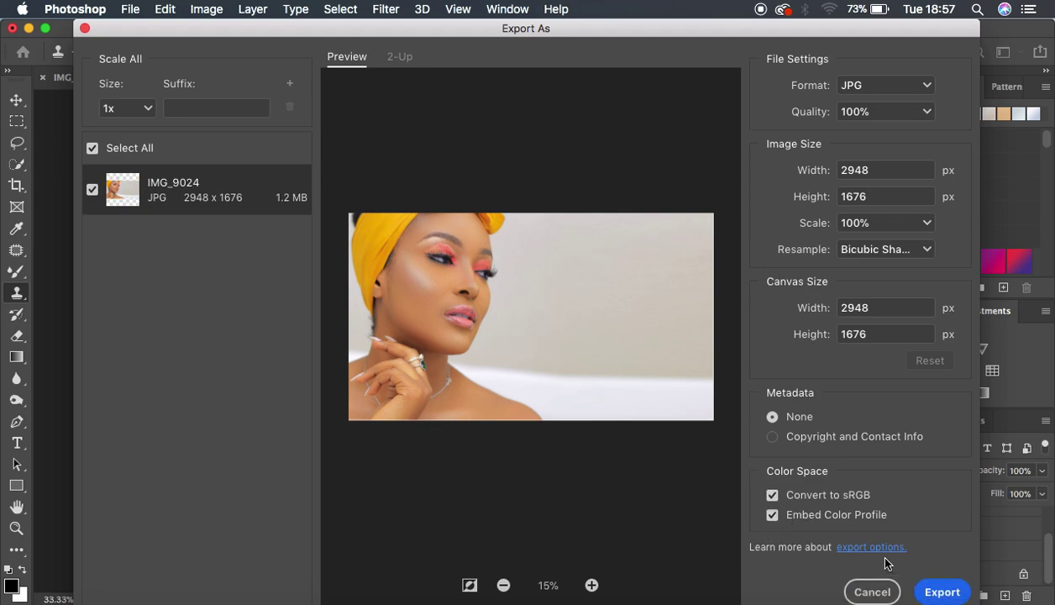
Step: Save the exported JPG to the Desktop under a custom file name
left_click(942, 592)
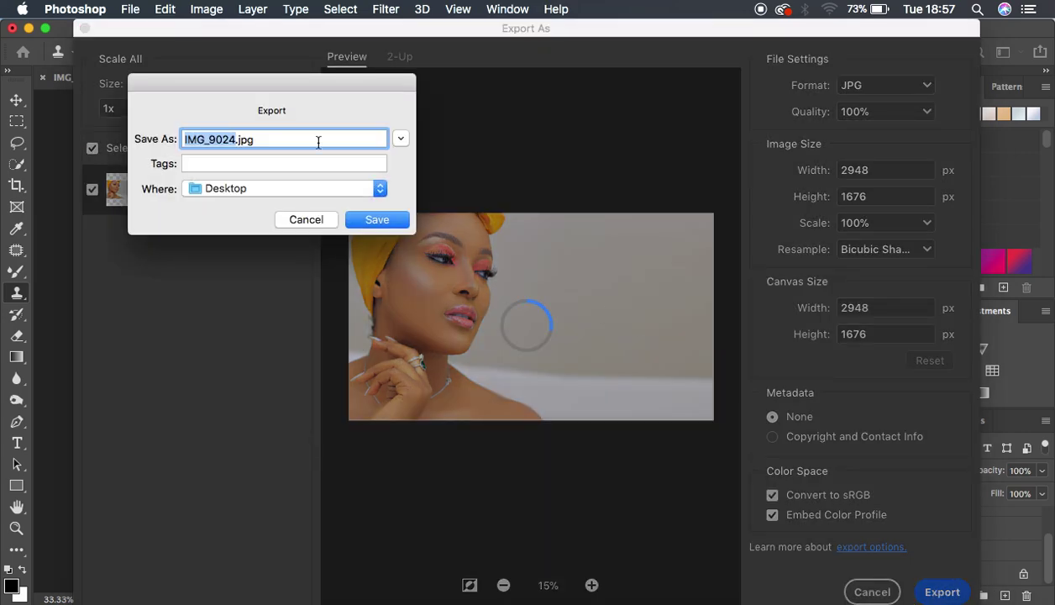
type("oscar nte")
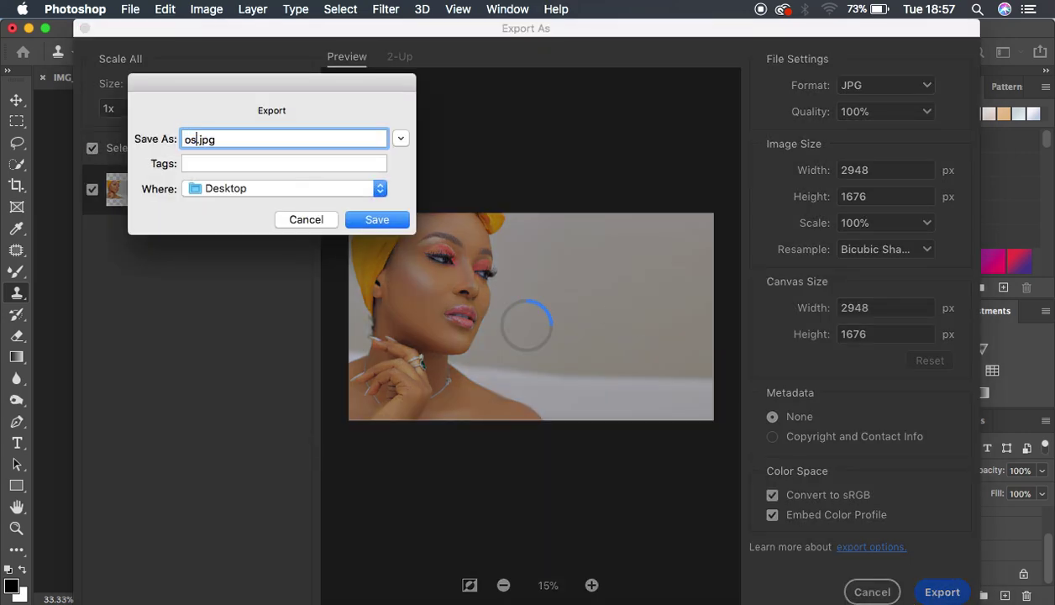
type("ge")
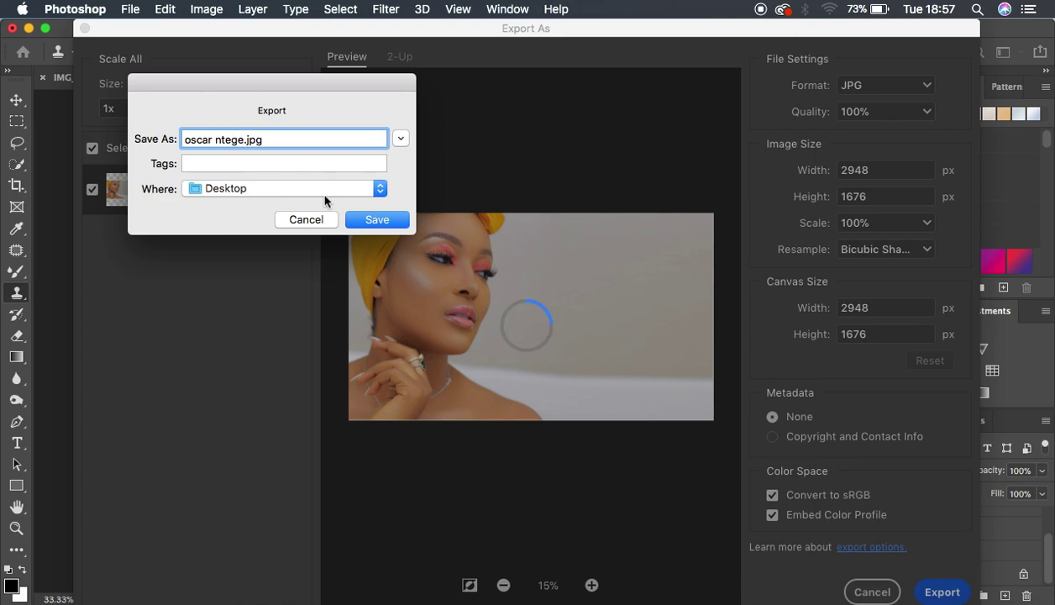
left_click(374, 219)
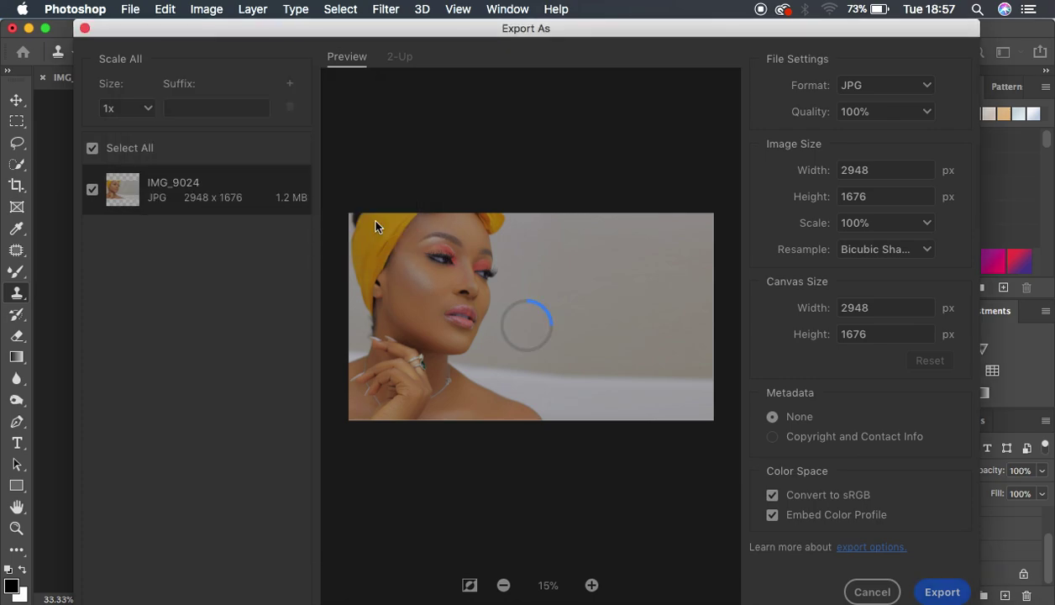